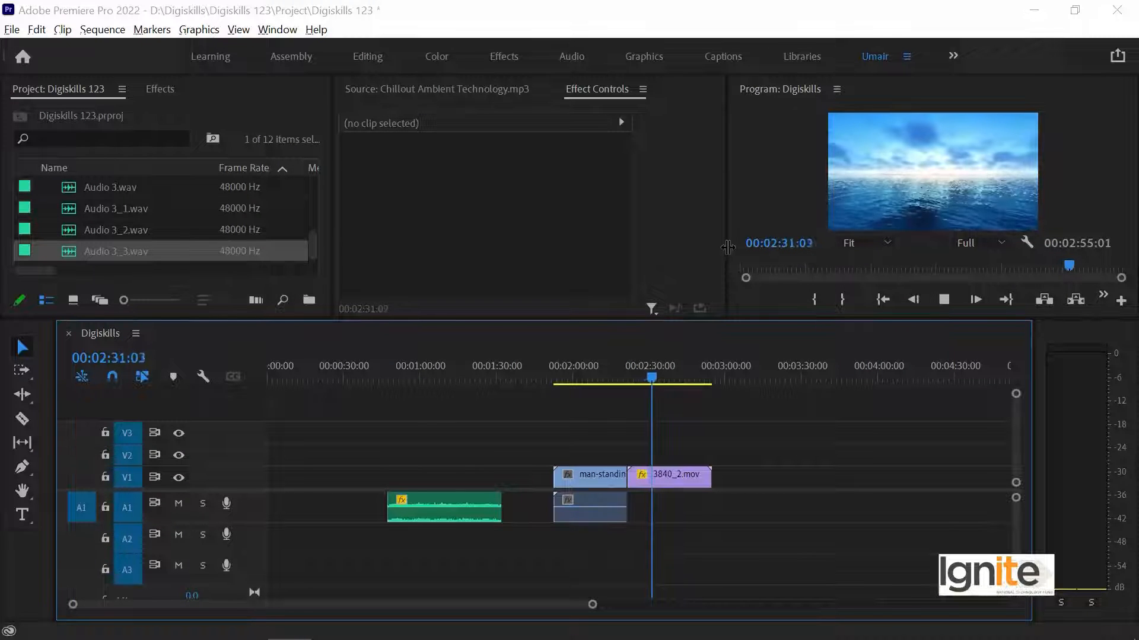
# Stop playback and move the Chillout Ambient music clip to track A2, aligned with the start of the man-standing clip
pyautogui.press('space')
pyautogui.click(400, 372)
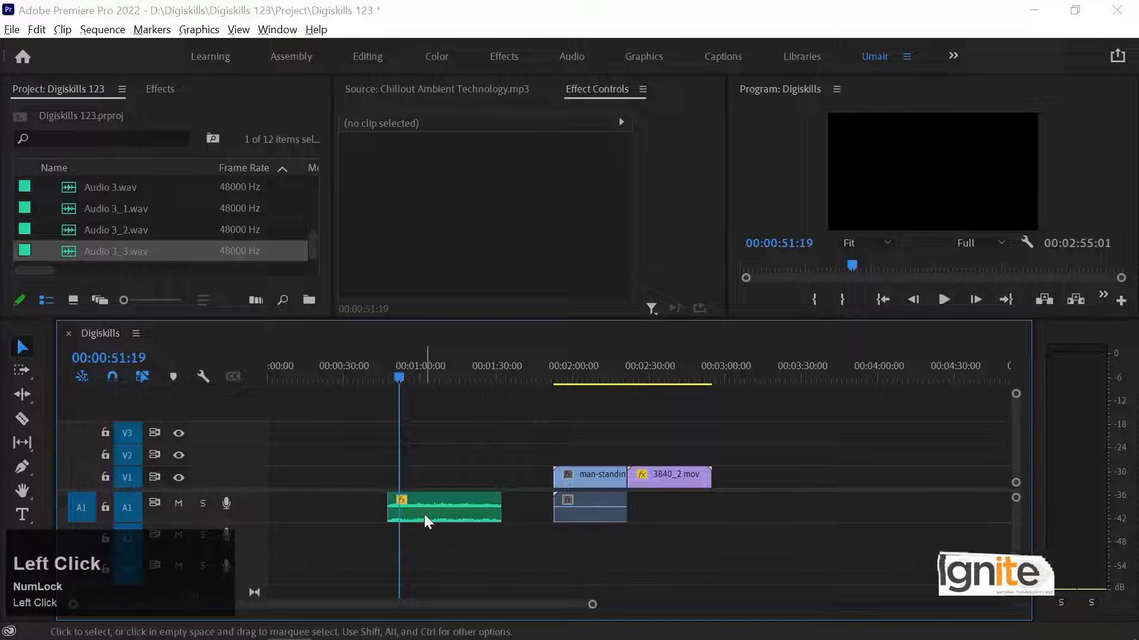
pyautogui.moveTo(424, 515); pyautogui.dragTo(600, 540)
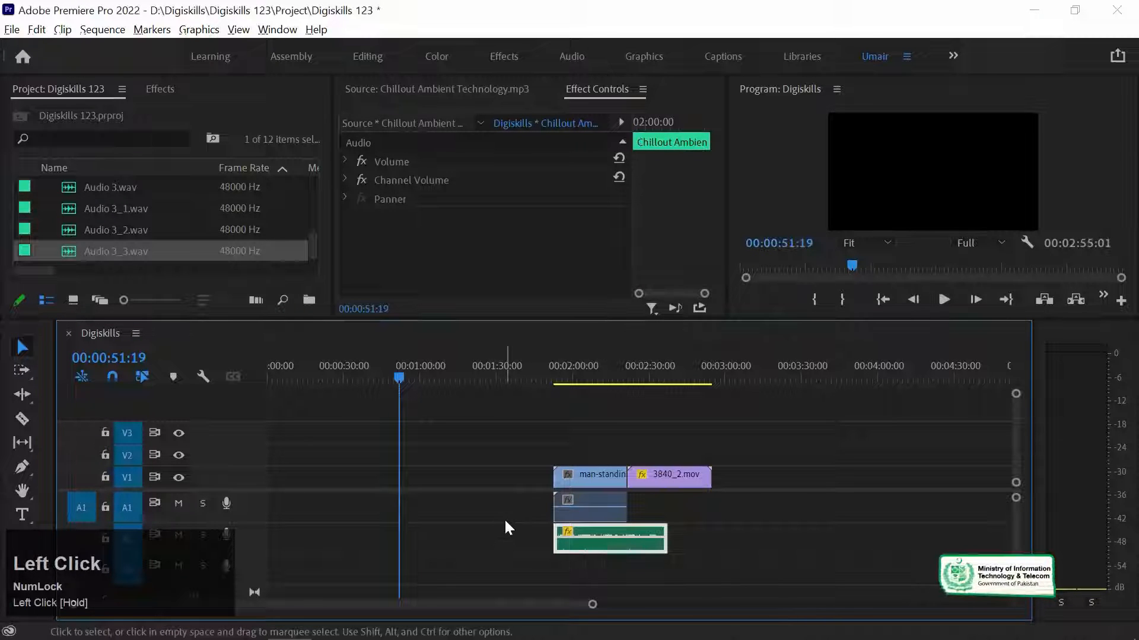
# Play from the man-standing clip's start to 00:02:07:03, trim its end there and place 3840_2.mov directly after it
pyautogui.click(587, 478)
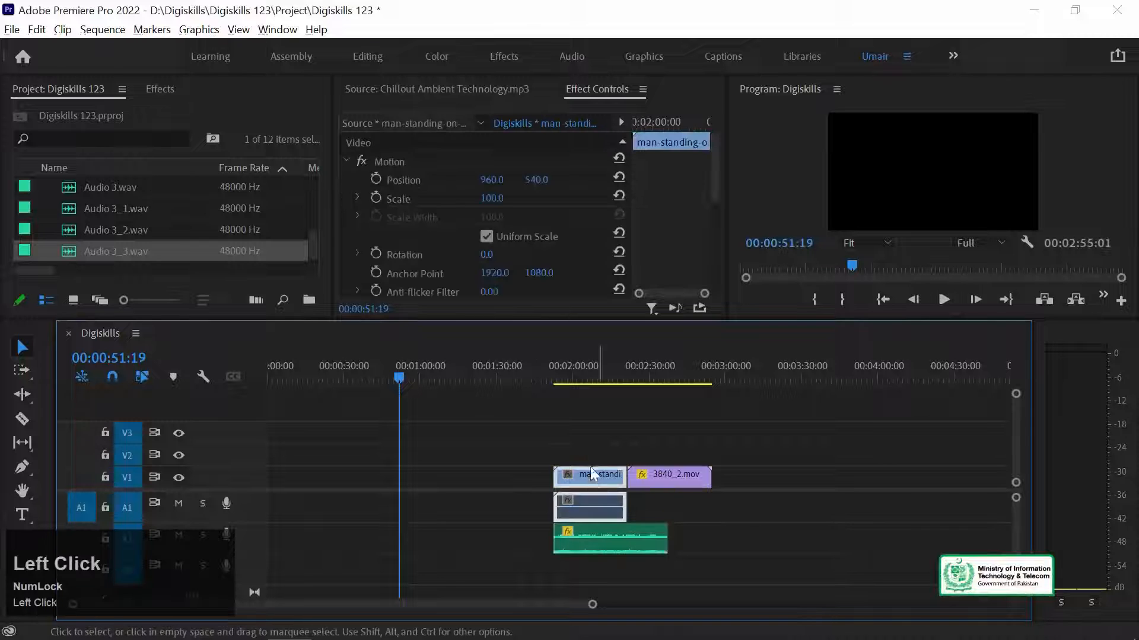
pyautogui.click(574, 370)
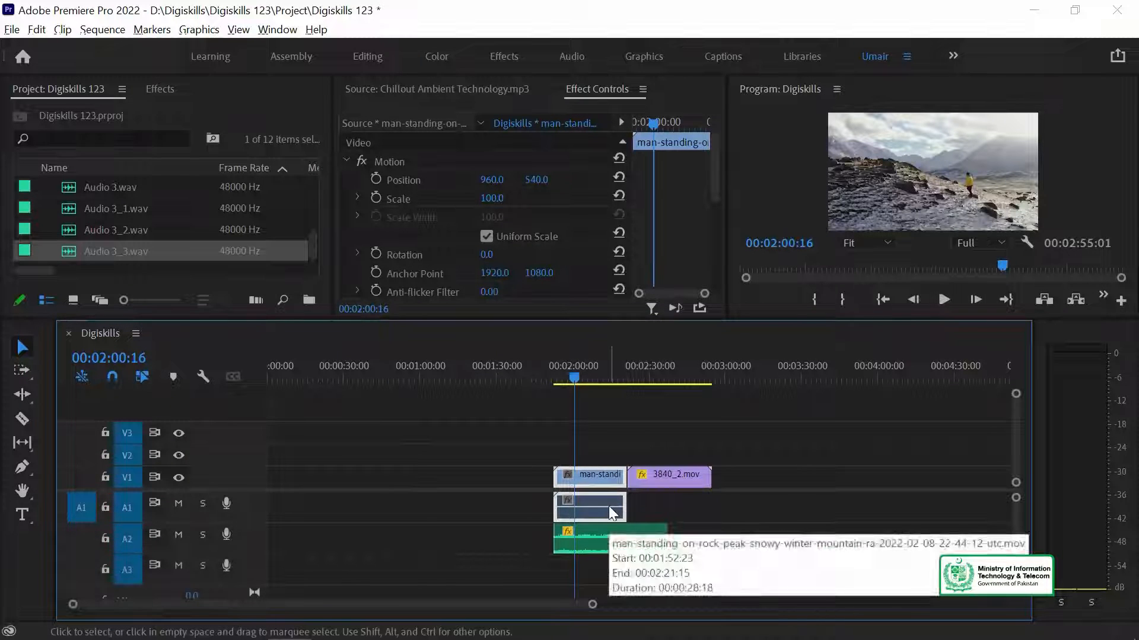
pyautogui.click(609, 433)
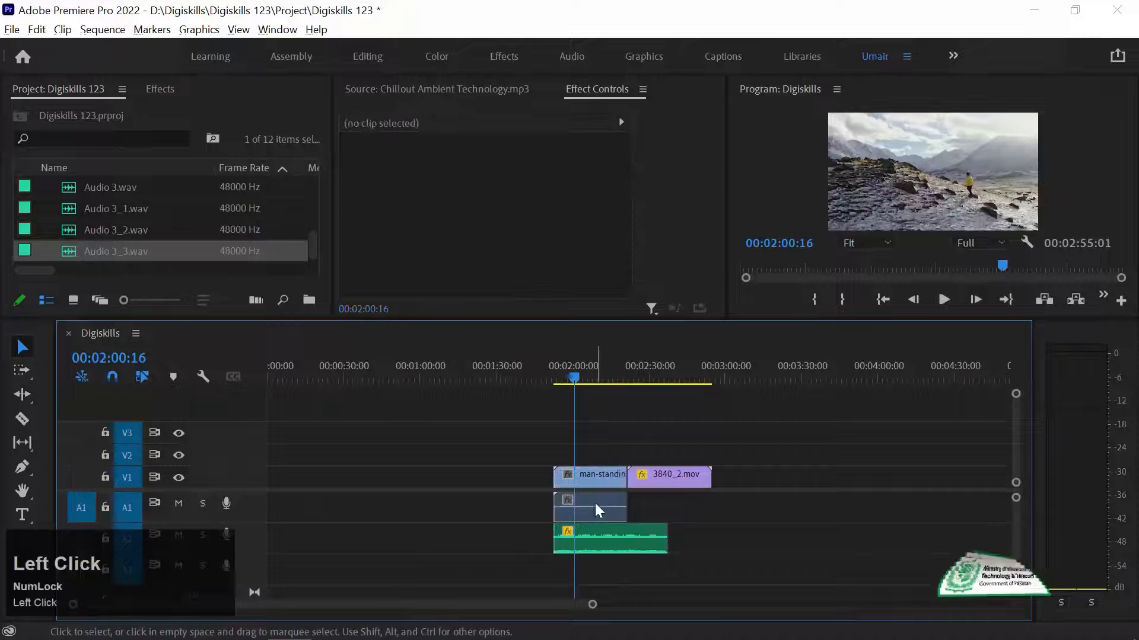
pyautogui.moveTo(546, 456); pyautogui.dragTo(564, 505)
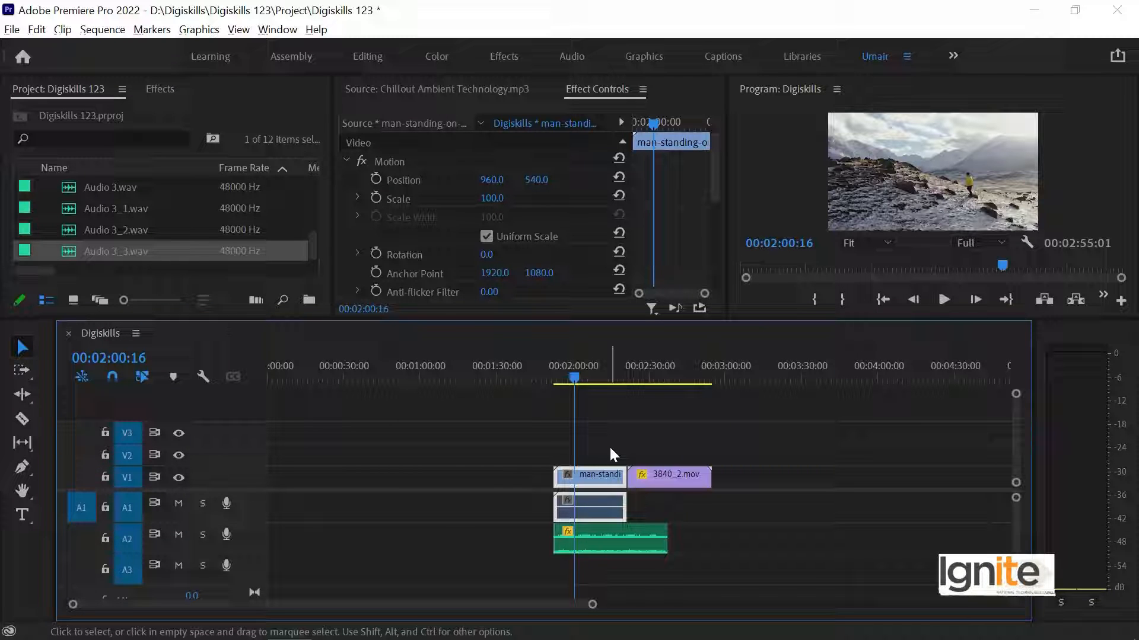
pyautogui.press('Up')
pyautogui.press('space')
pyautogui.press('space')
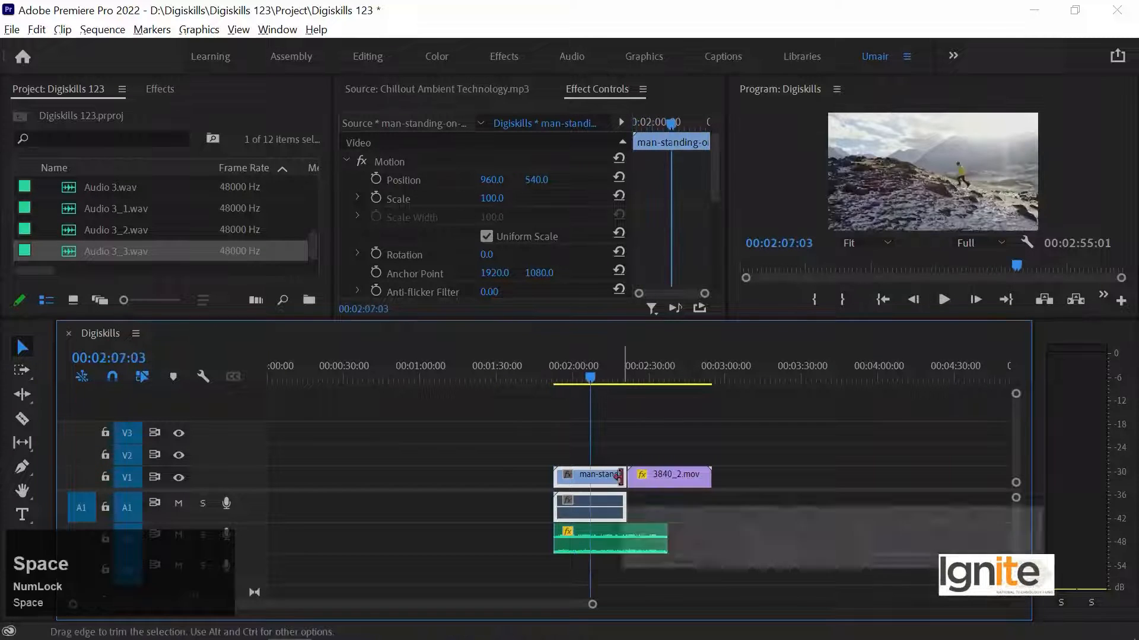
pyautogui.moveTo(611, 475)
pyautogui.mouseDown()
pyautogui.moveTo(589, 474)
pyautogui.moveTo(639, 482)
pyautogui.moveTo(621, 483)
pyautogui.mouseUp()
pyautogui.click(647, 480)
# Play on to 00:02:15:23 and trim the ends of the A2 music clip and 3840_2.mov to that point
pyautogui.press('space')
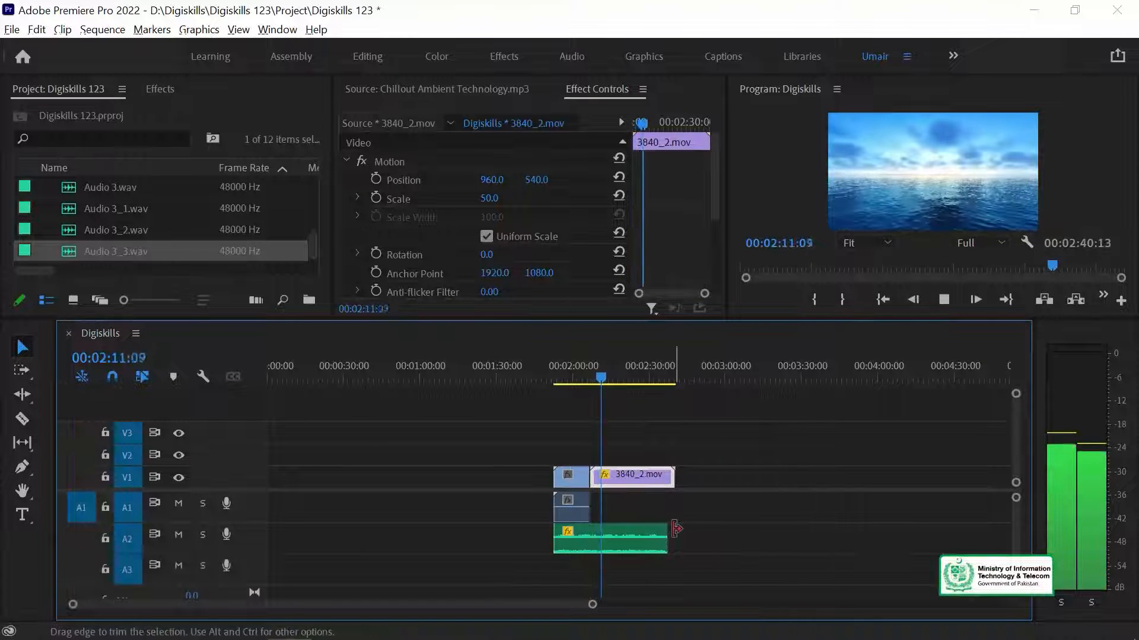
pyautogui.press('=')
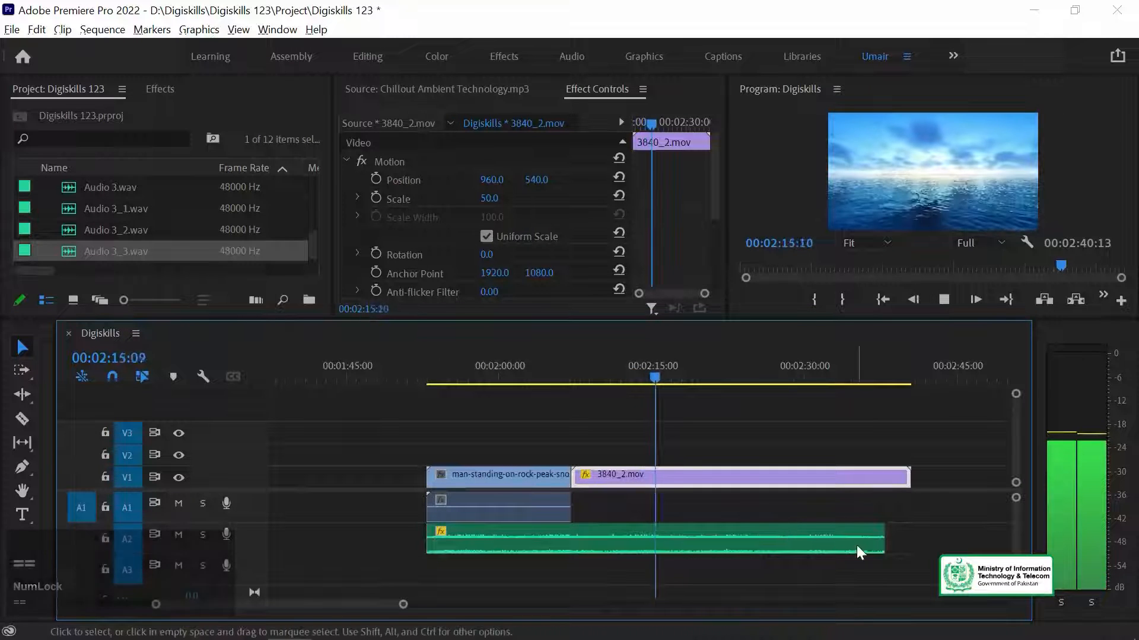
pyautogui.press('space')
pyautogui.moveTo(876, 531); pyautogui.dragTo(660, 537)
pyautogui.moveTo(908, 476); pyautogui.dragTo(661, 475)
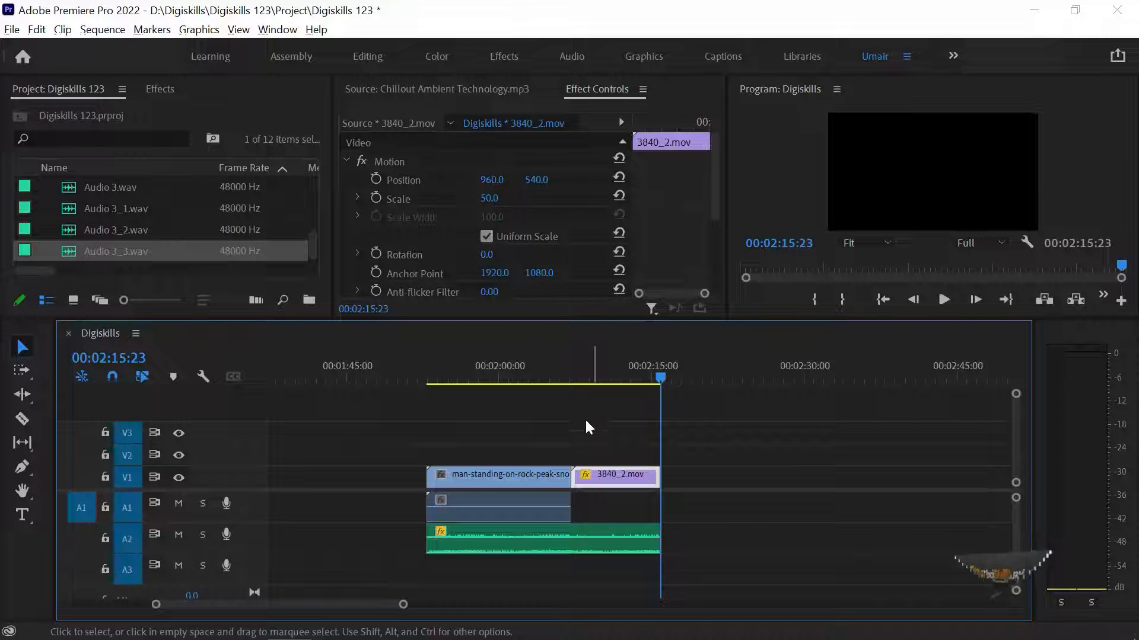
# Play the sequence from 00:01:55:21 to check the music's audio level
pyautogui.click(458, 360)
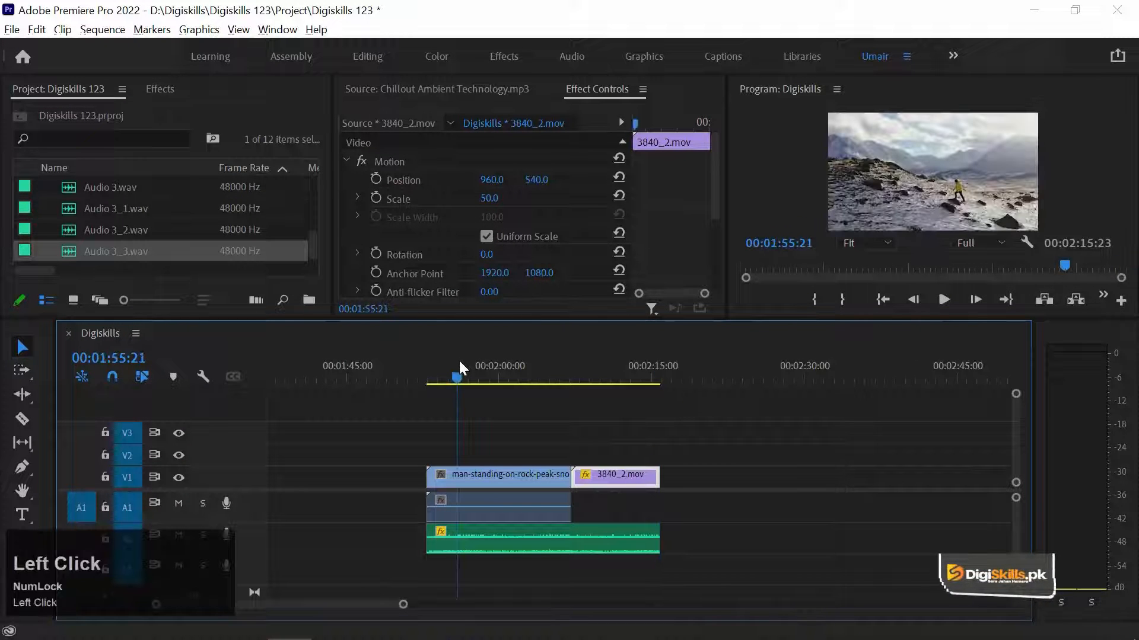
pyautogui.press('space')
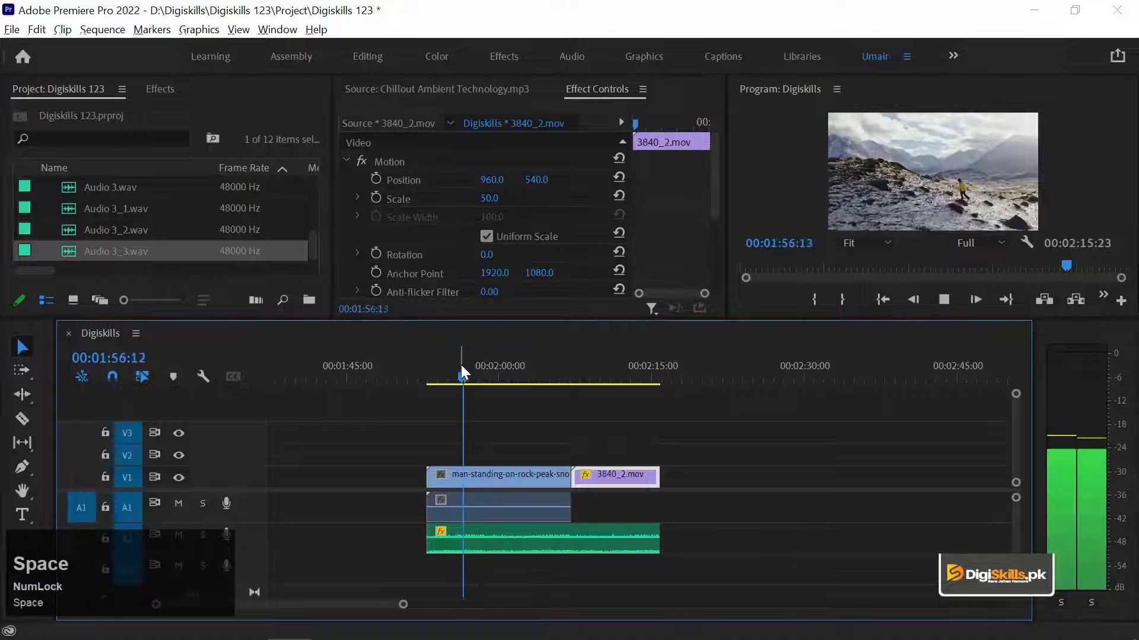
pyautogui.press('space')
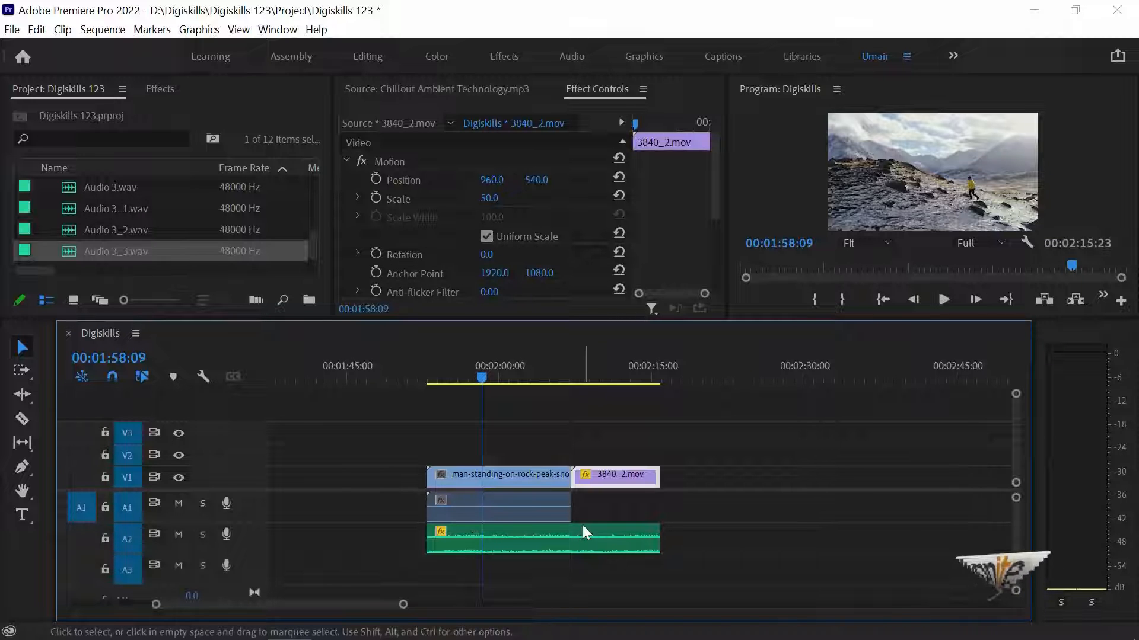
# Adjust the A2 music clip's audio gain by 6 dB and play the sequence to check the level
pyautogui.rightClick(525, 537)
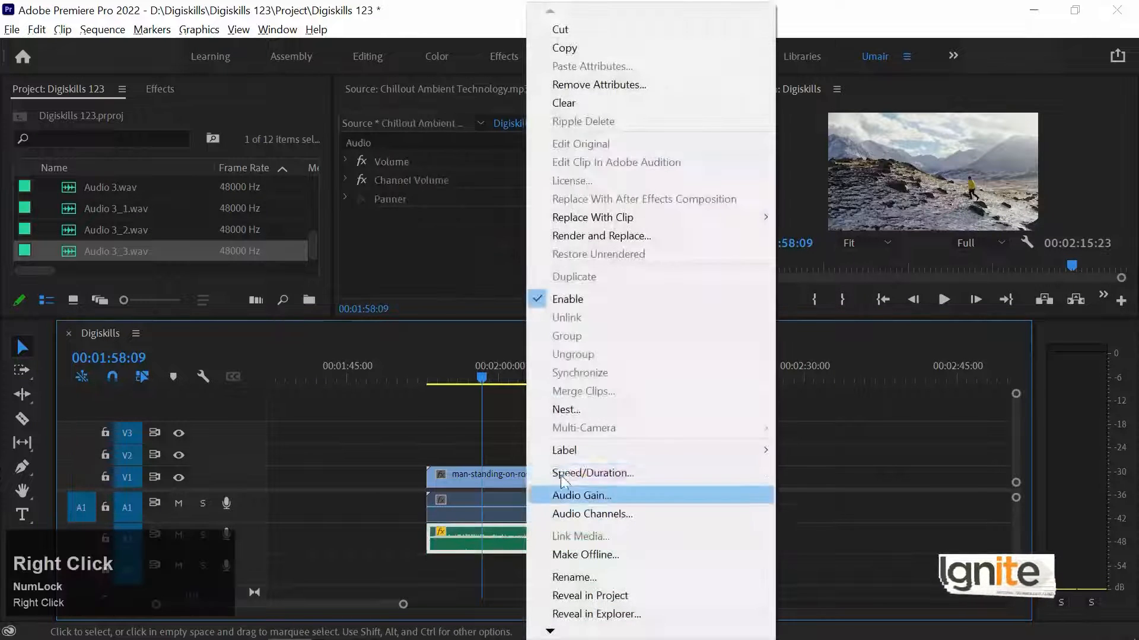
pyautogui.click(585, 499)
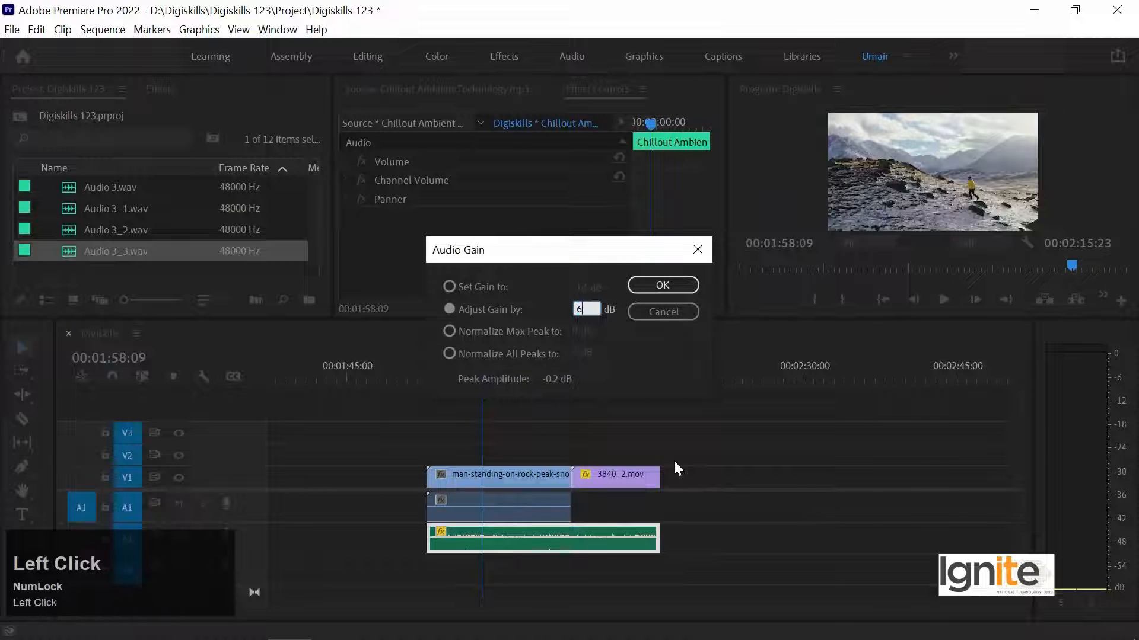
pyautogui.press('Return')
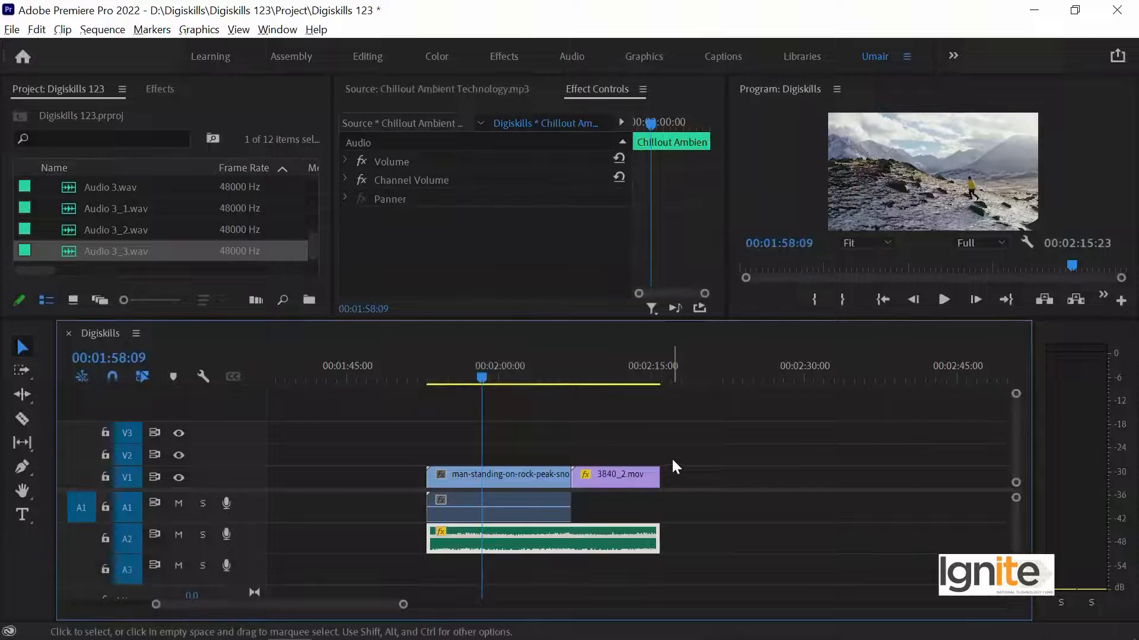
pyautogui.press('space')
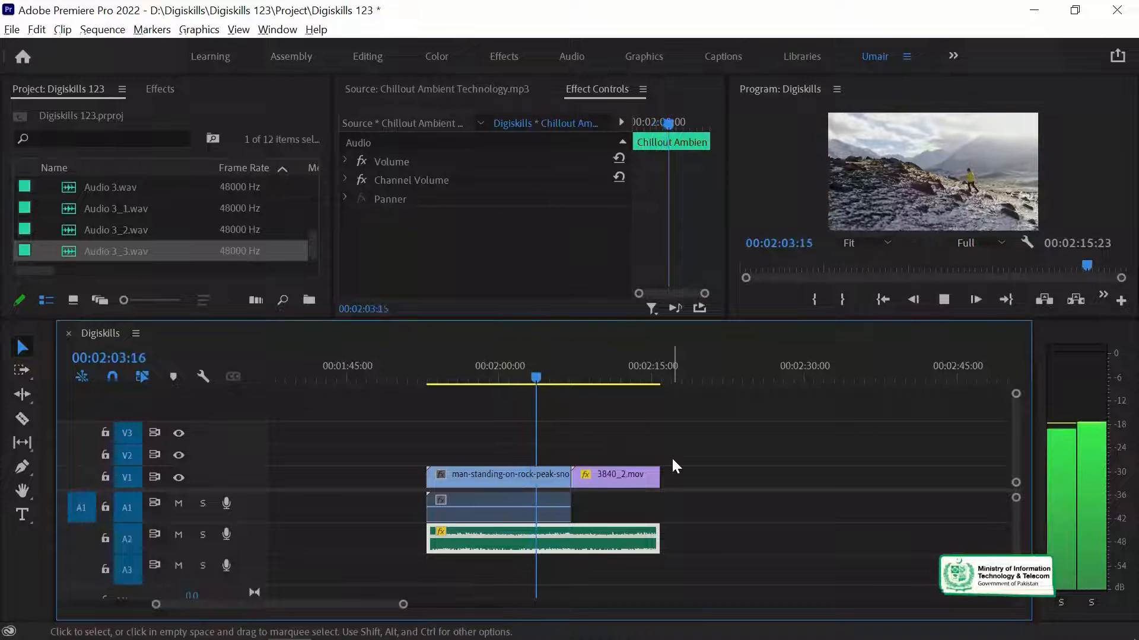
pyautogui.press('space')
# Adjust the A2 music clip's audio gain by another 4 dB and preview the louder sound
pyautogui.press('g')
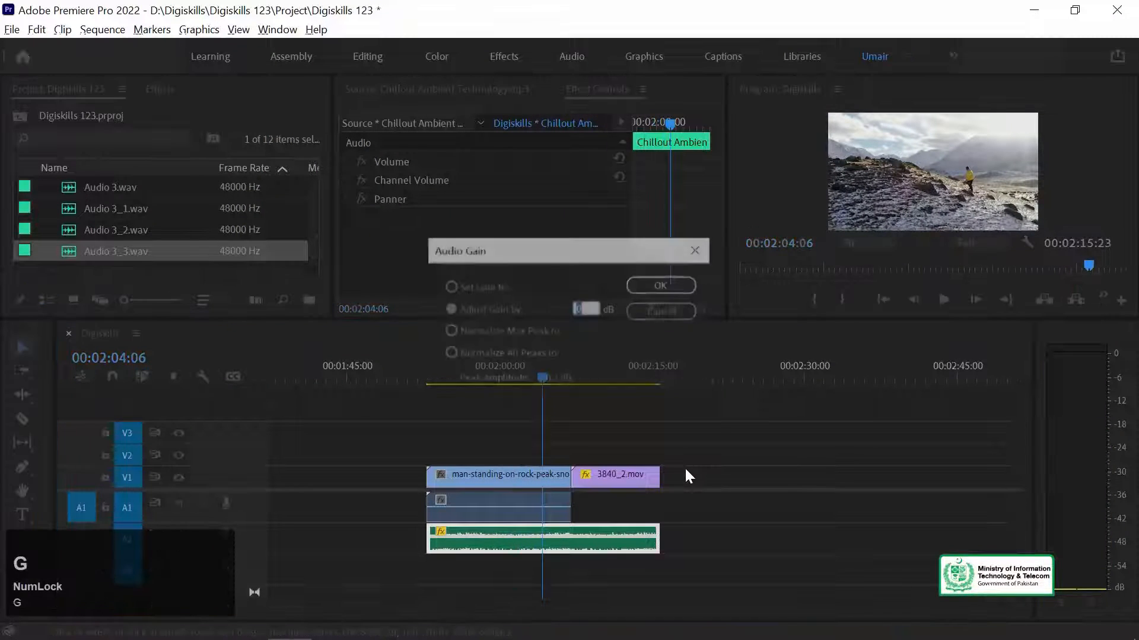
pyautogui.write('3')
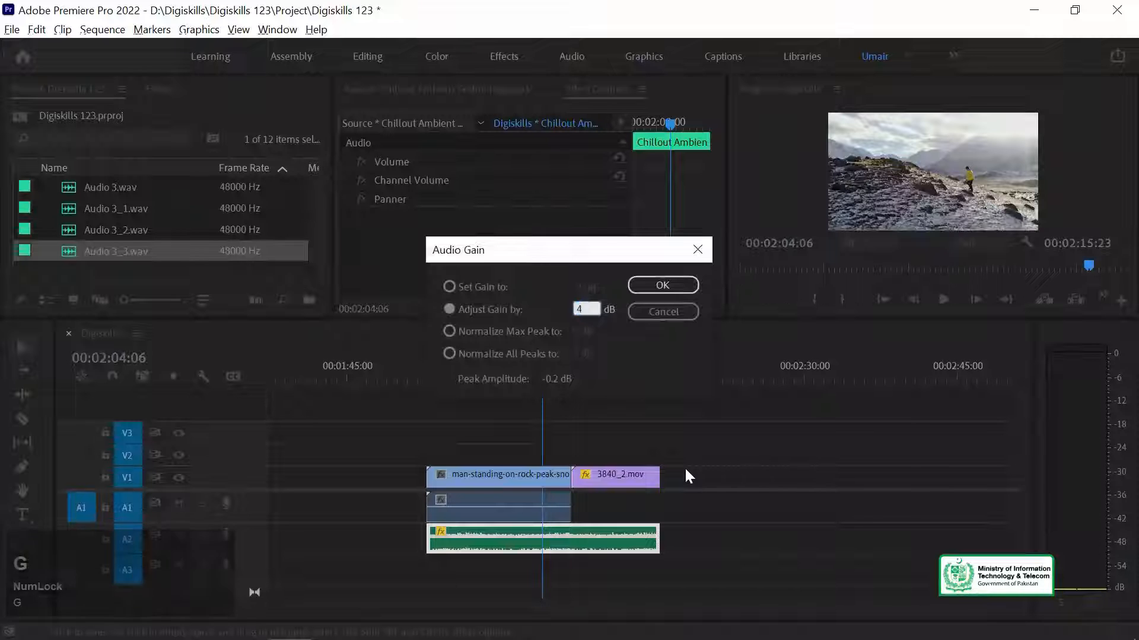
pyautogui.press('Return')
pyautogui.press('space')
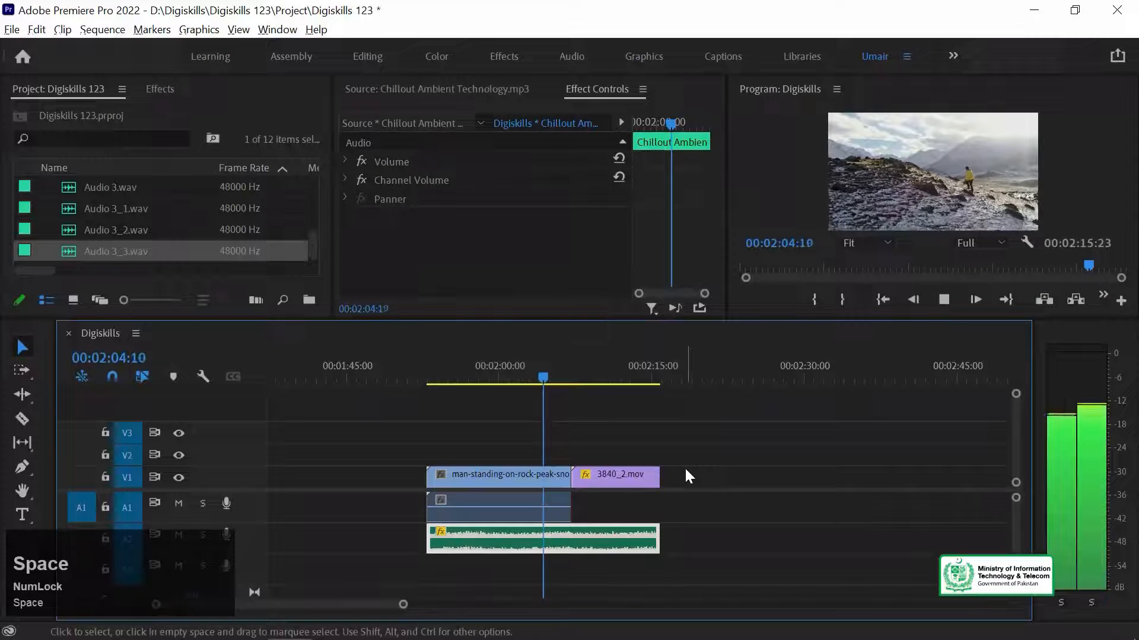
pyautogui.press('space')
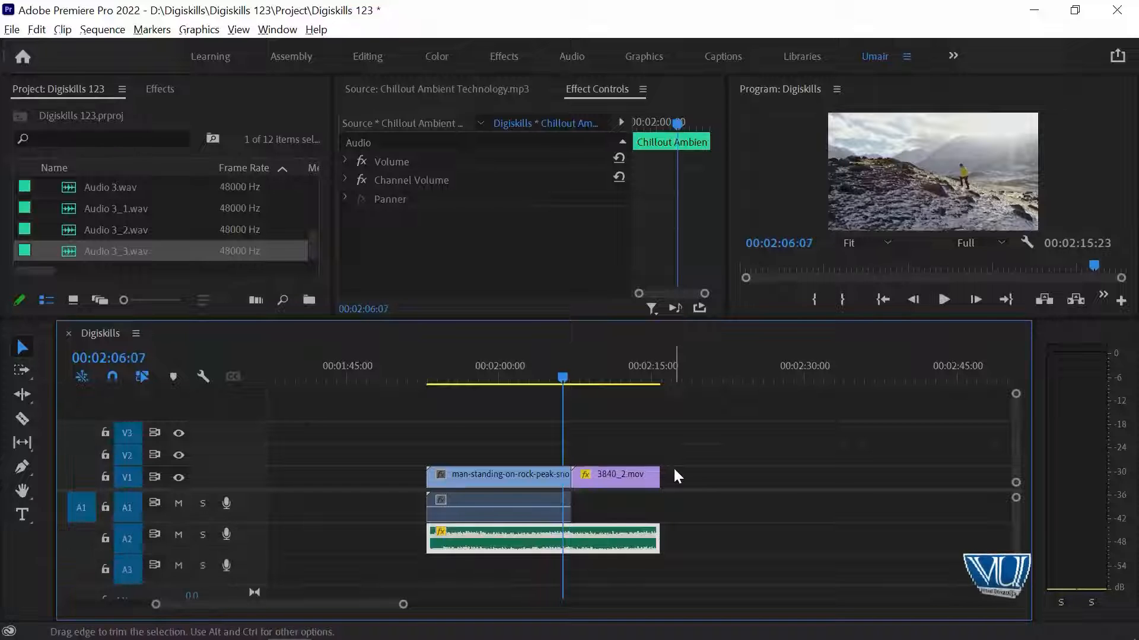
# Increase the height of the audio tracks so the music clip's volume line can be edited
pyautogui.press('=')
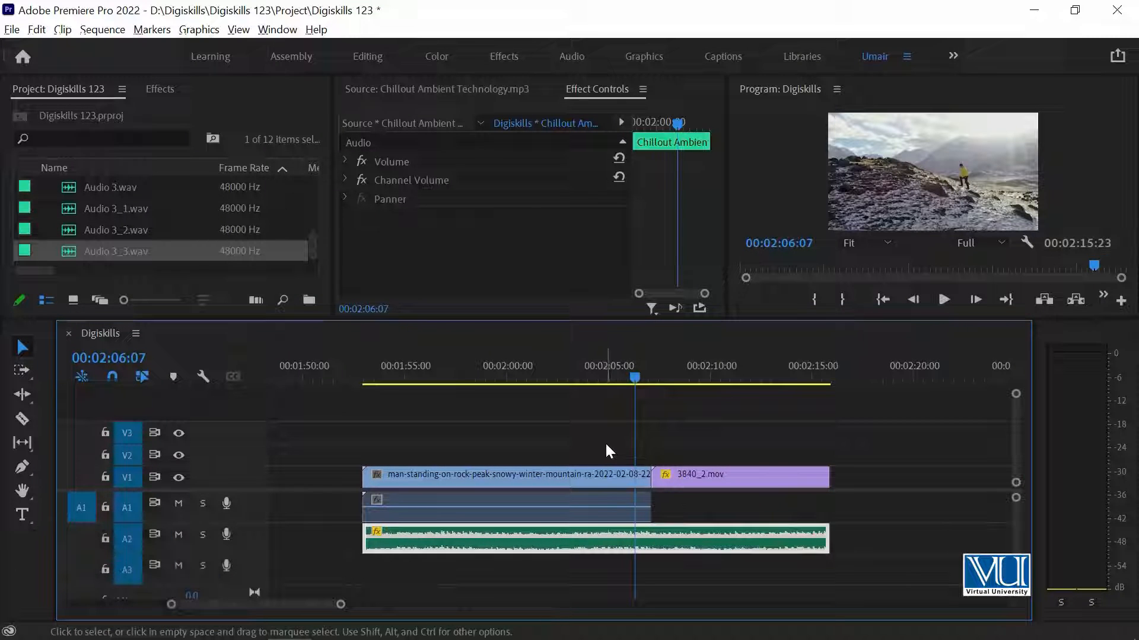
pyautogui.press('alt')
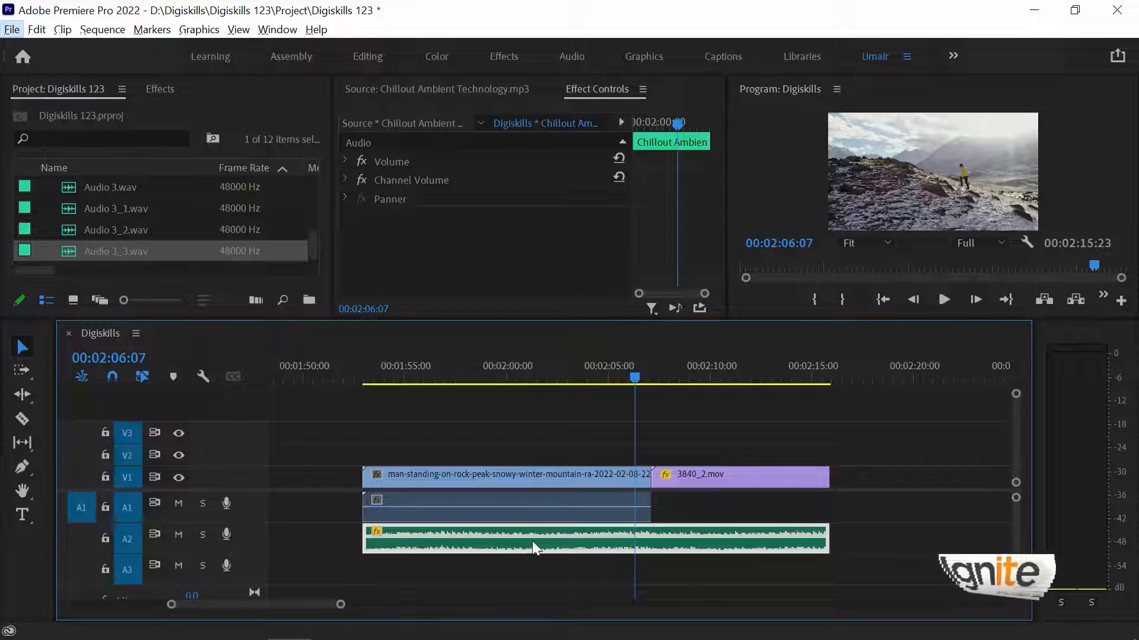
pyautogui.click(557, 537)
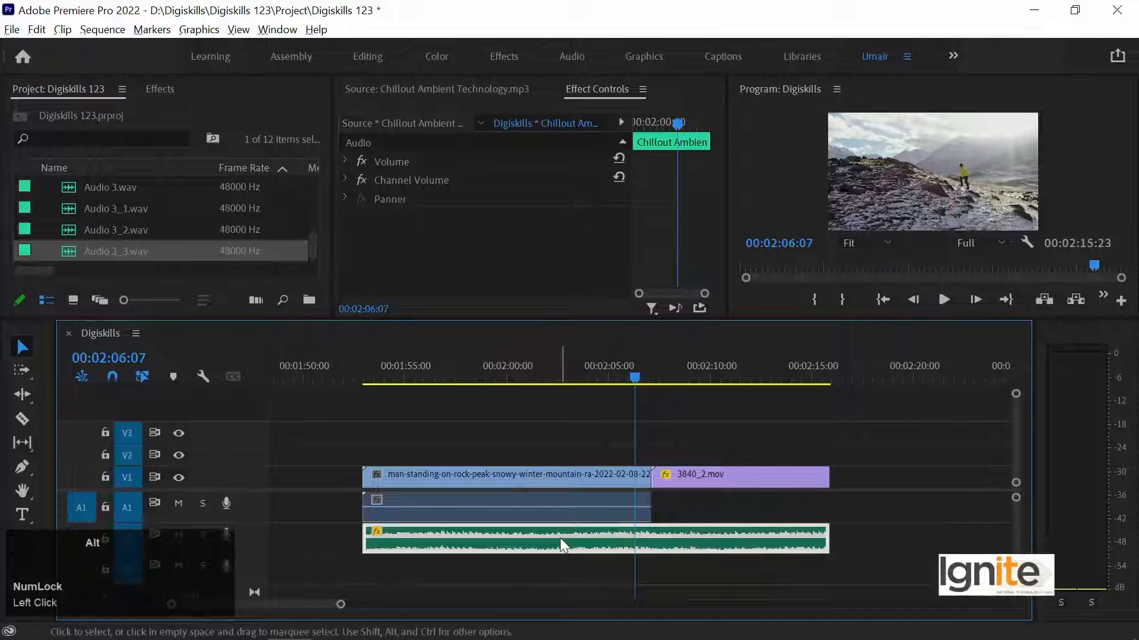
pyautogui.hotkey('alt', '=')
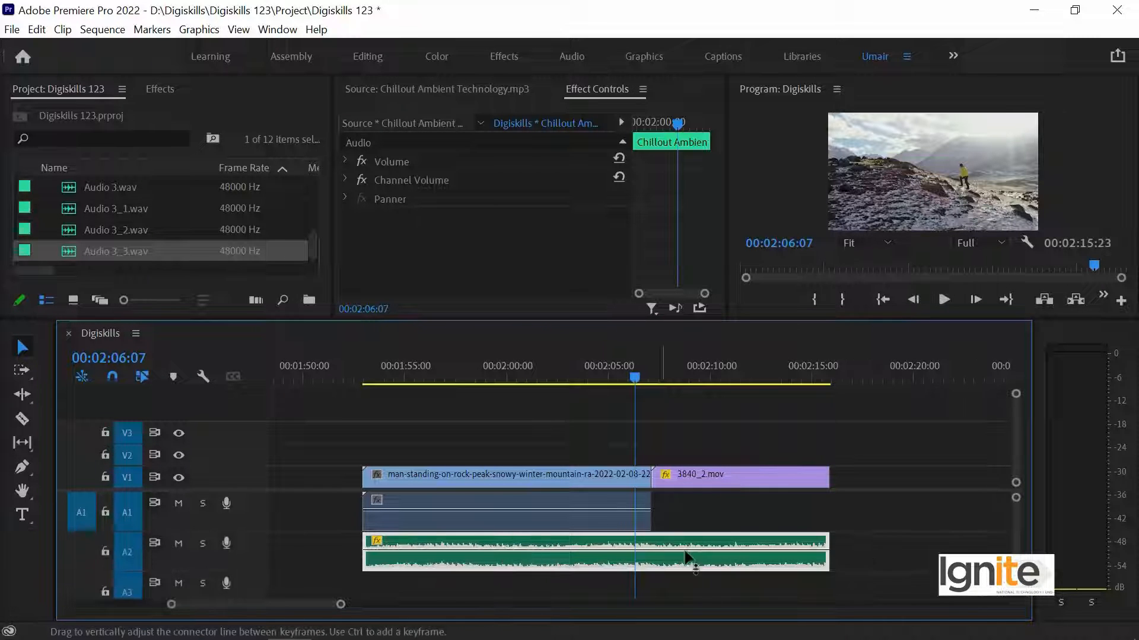
# Try lowering the A2 music clip's volume line to -15 dB, preview the result, and undo the volume change
pyautogui.click(855, 503)
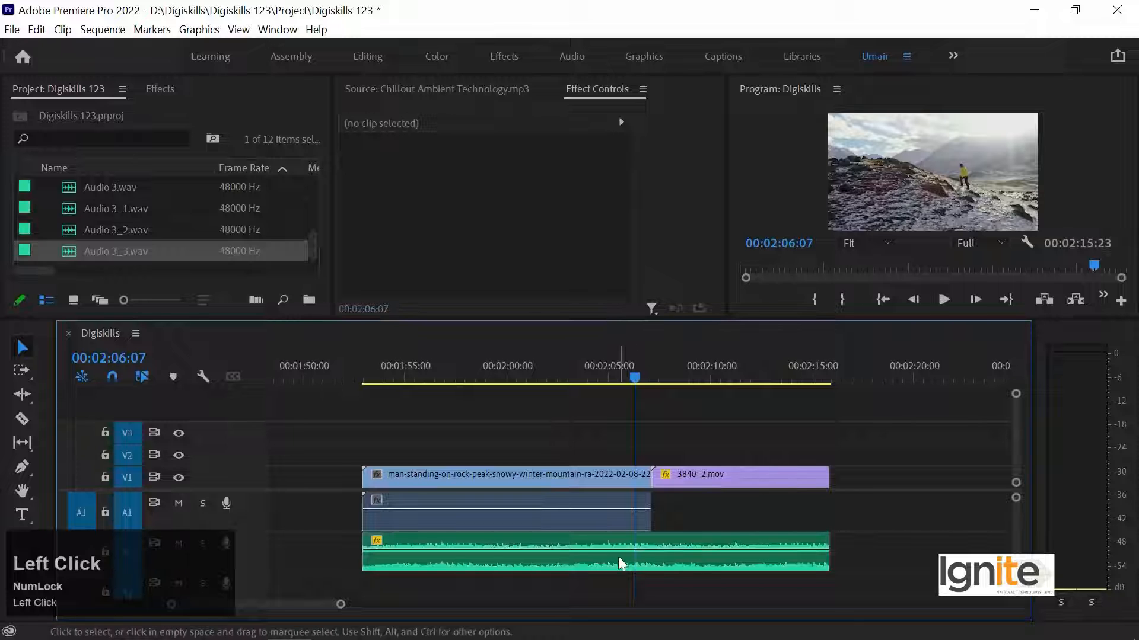
pyautogui.moveTo(623, 552)
pyautogui.mouseDown()
pyautogui.moveTo(631, 540)
pyautogui.moveTo(633, 556)
pyautogui.mouseUp()
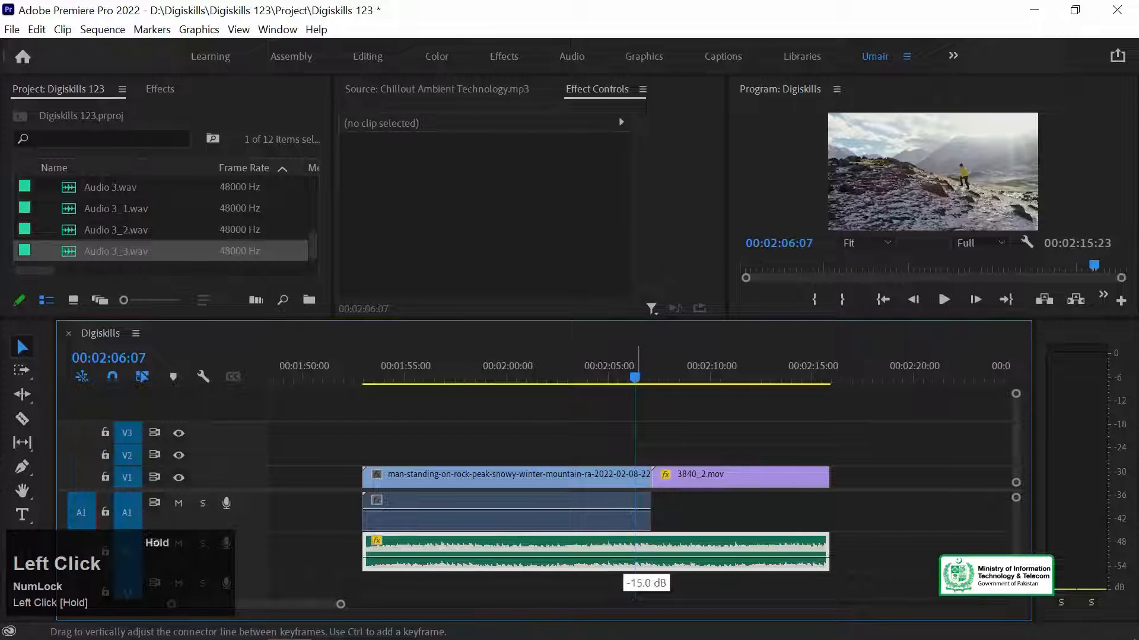
pyautogui.moveTo(633, 556); pyautogui.dragTo(633, 556)
pyautogui.press('space')
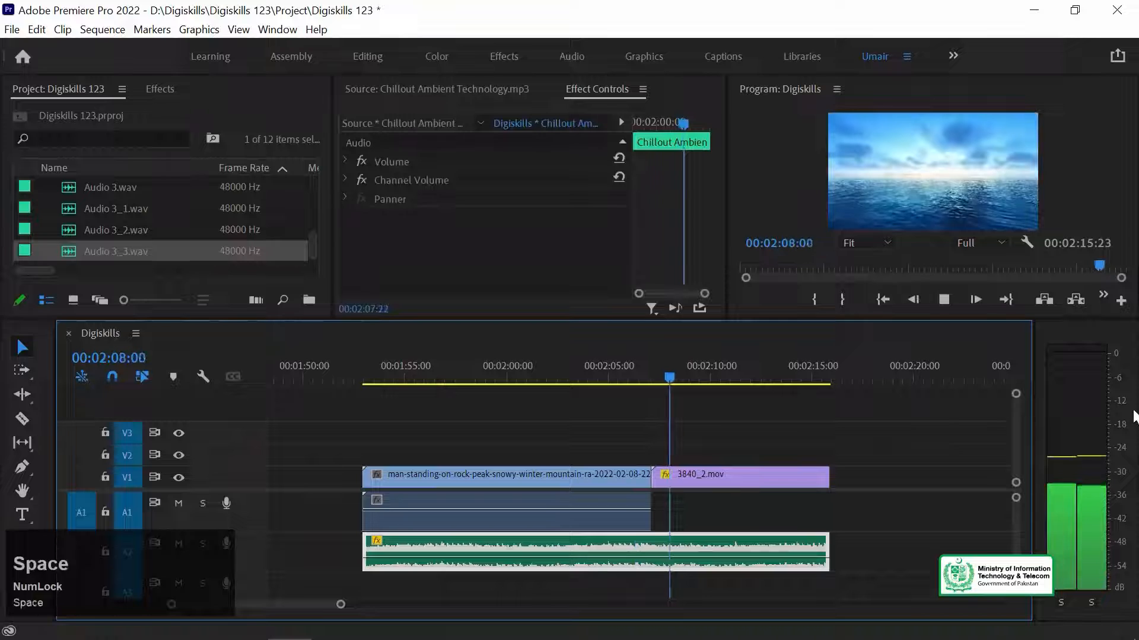
pyautogui.press('space')
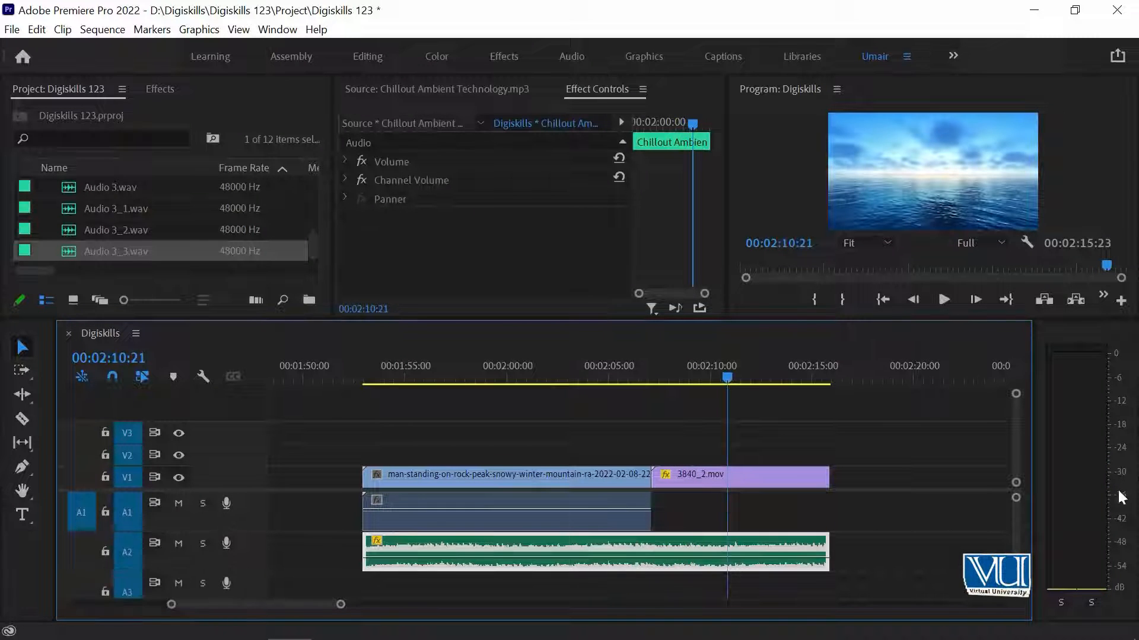
pyautogui.hotkey('ctrl', 'z')
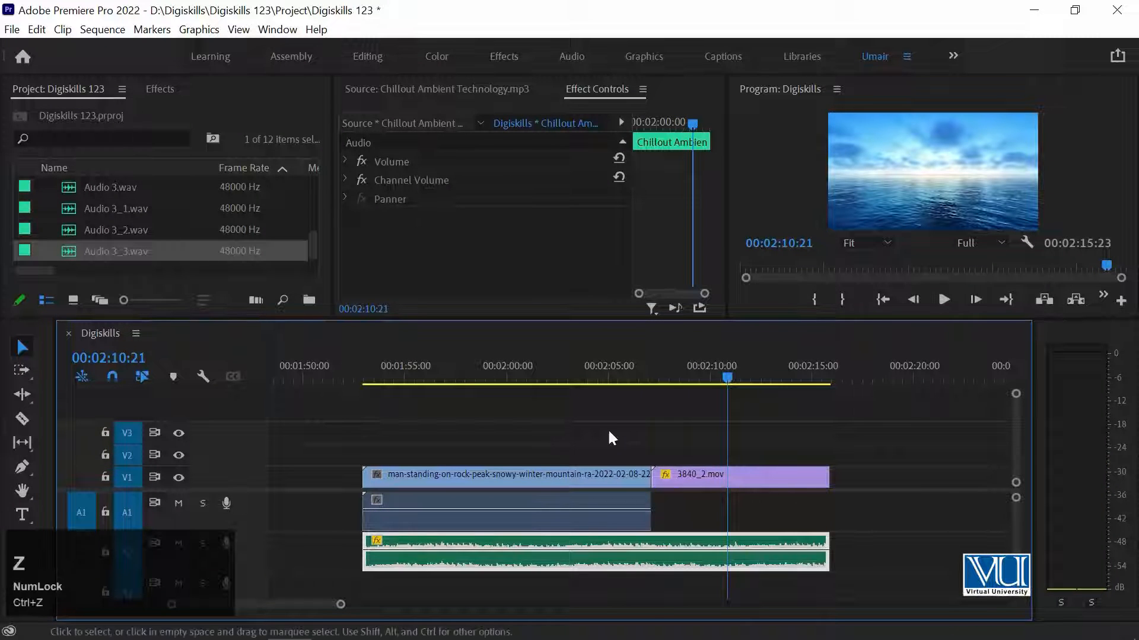
# Add four volume keyframes along the A2 music clip's volume line with the Pen tool, between about 00:02:01 and 00:02:09
pyautogui.click(523, 368)
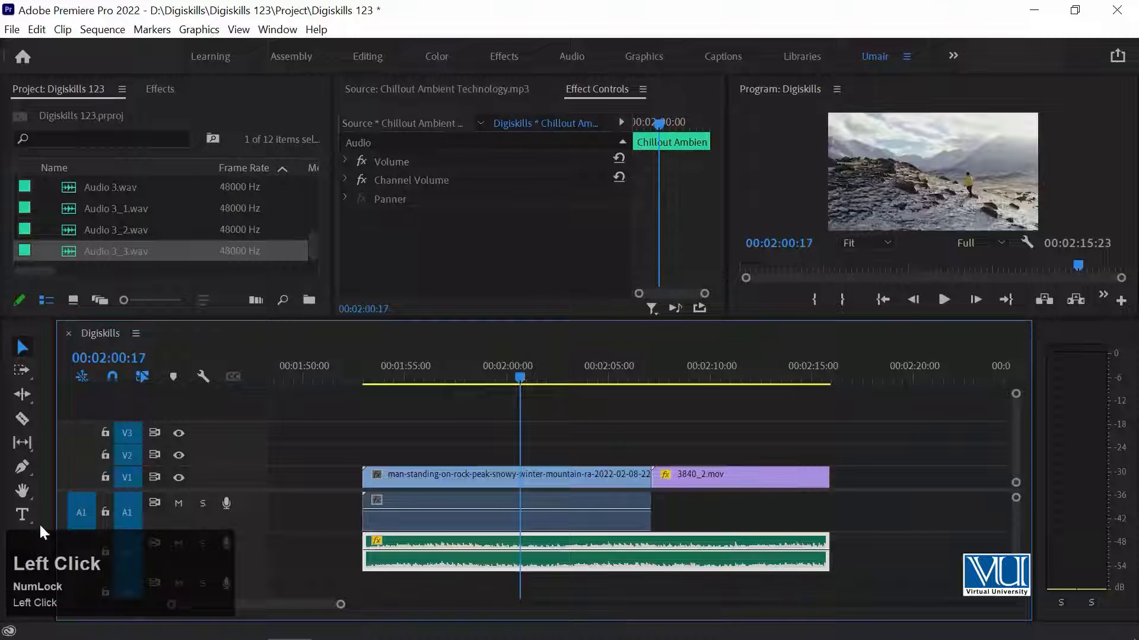
pyautogui.click(23, 467)
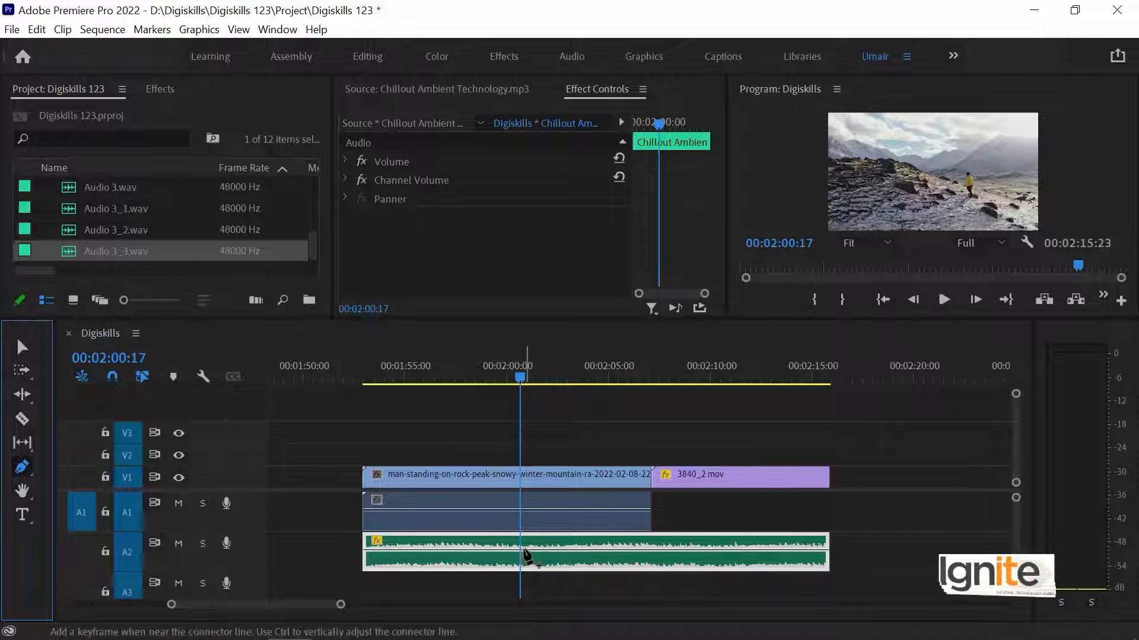
pyautogui.click(525, 550)
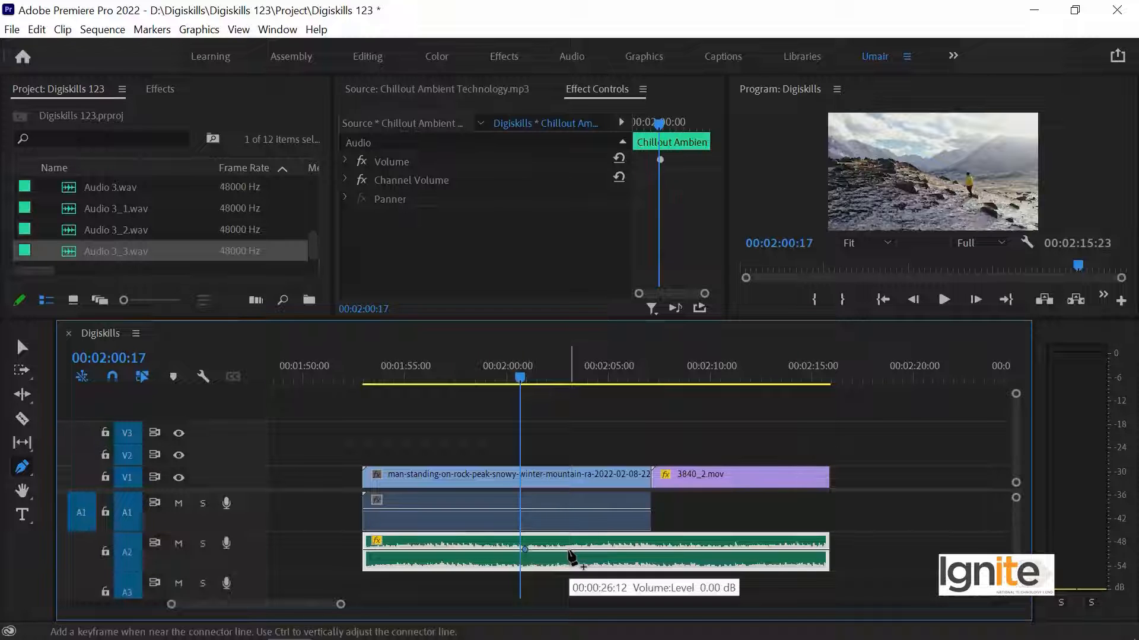
pyautogui.click(569, 550)
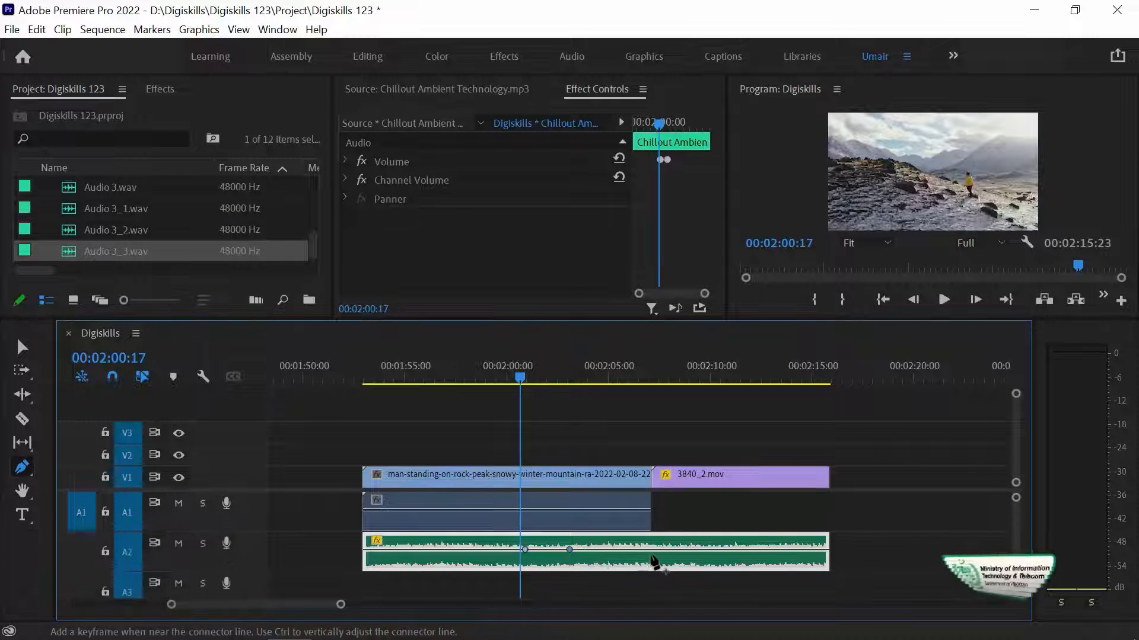
pyautogui.click(644, 550)
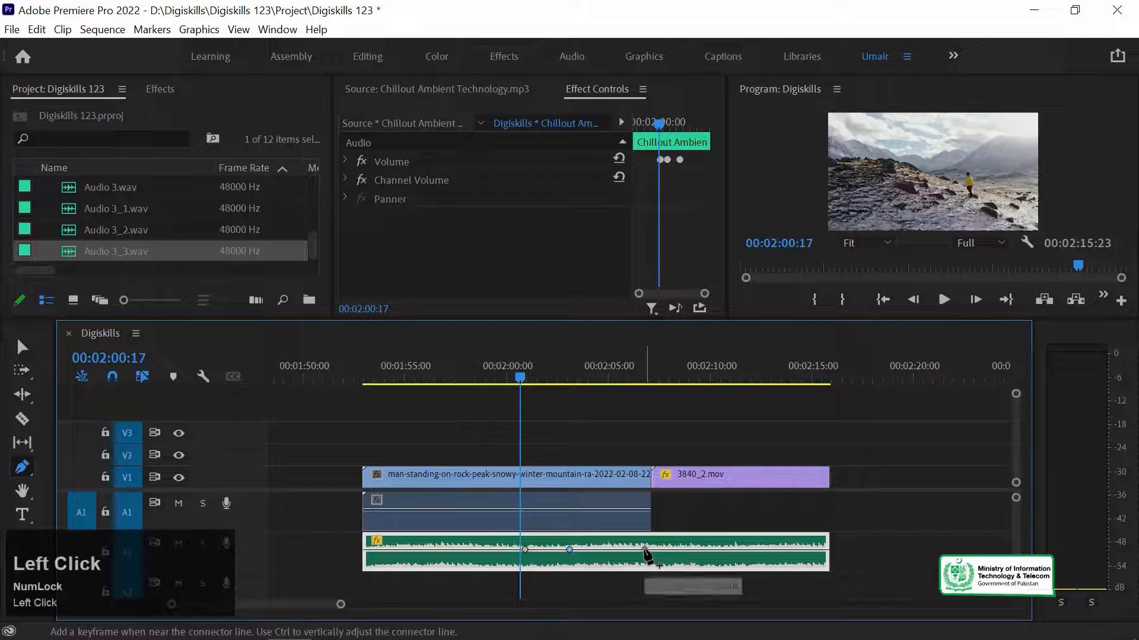
pyautogui.click(688, 549)
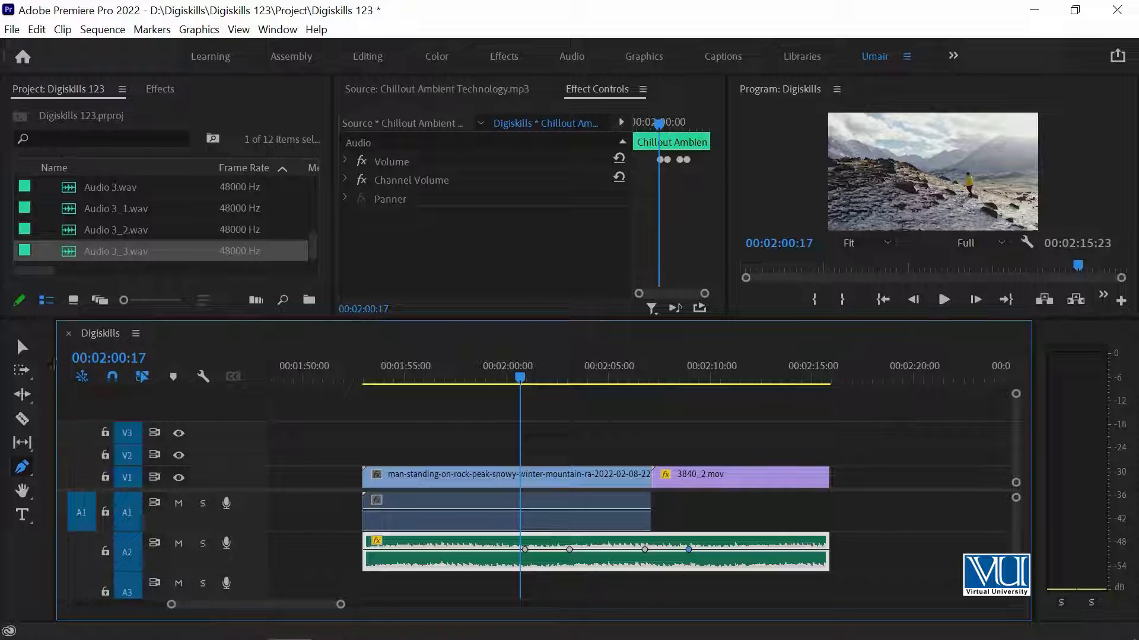
# Raise the A2 music clip's volume line between the two middle keyframes and play the sequence to hear the swell
pyautogui.click(31, 350)
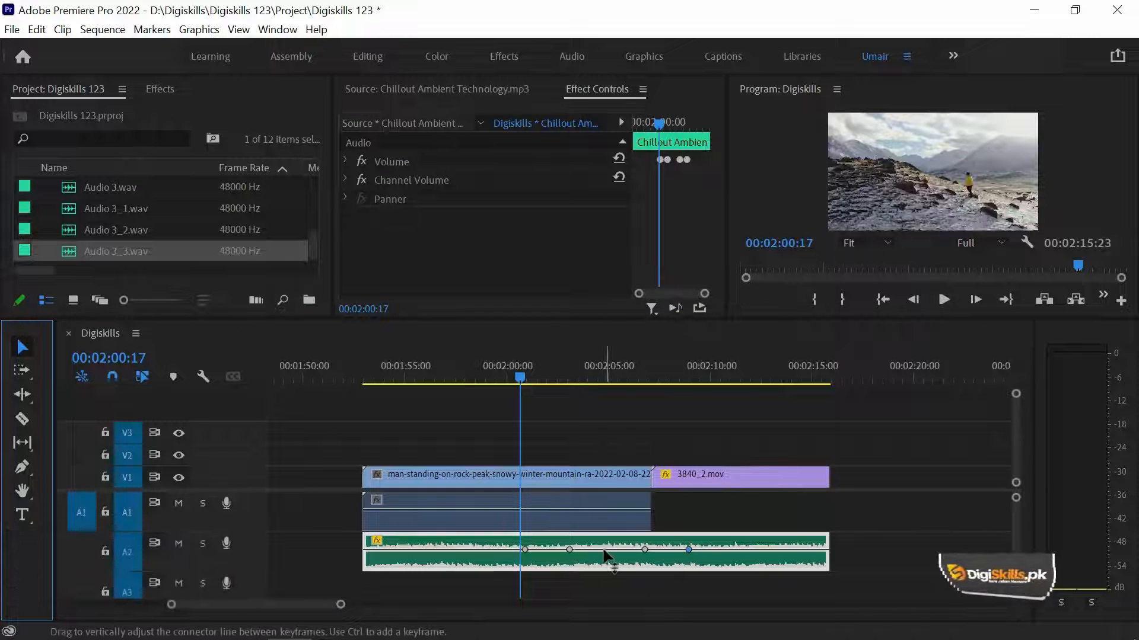
pyautogui.moveTo(605, 557); pyautogui.dragTo(605, 554)
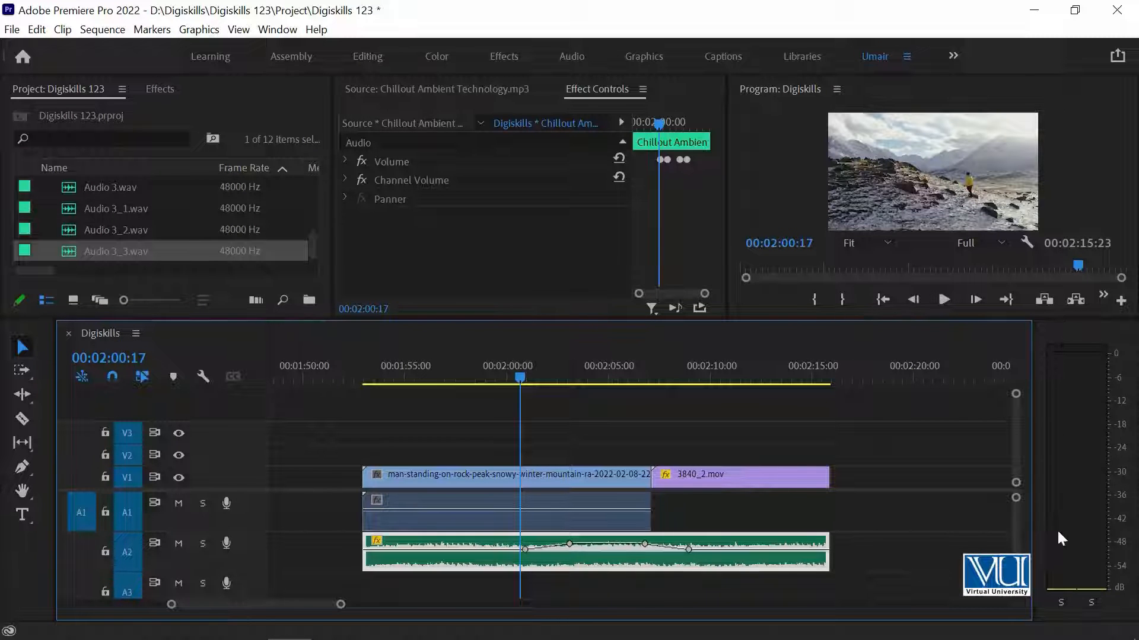
pyautogui.click(446, 368)
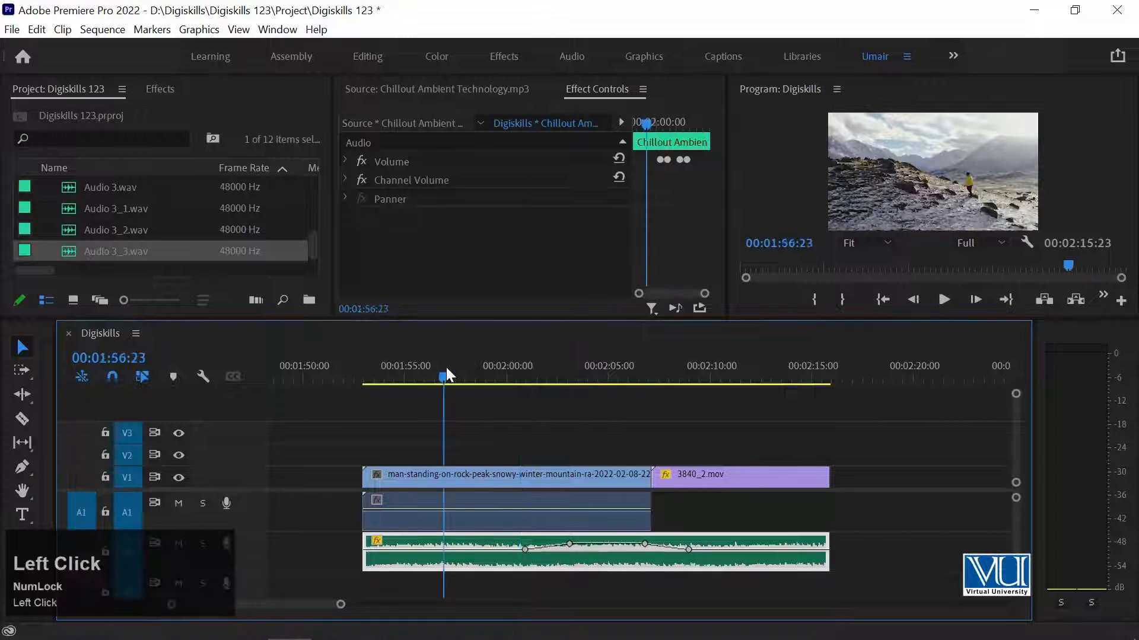
pyautogui.press('space')
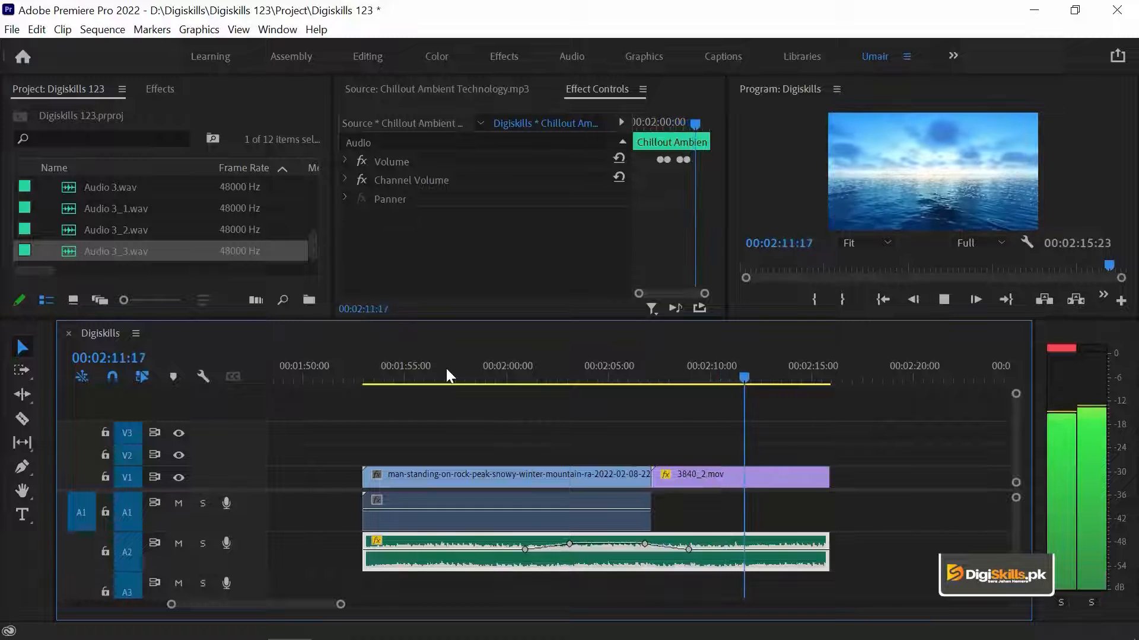
pyautogui.press('space')
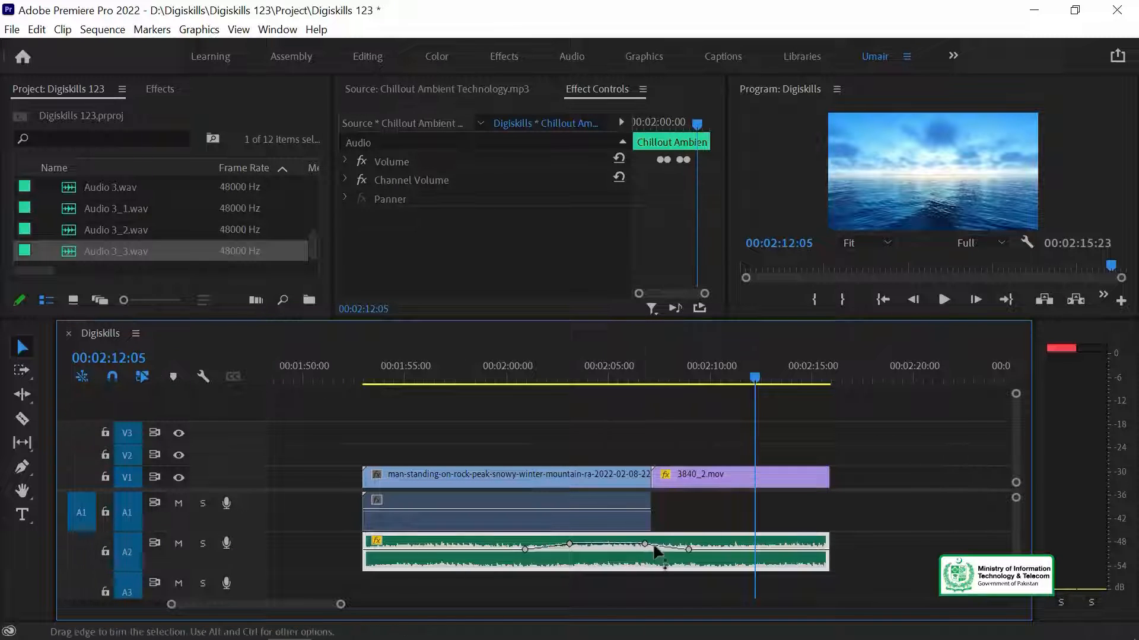
pyautogui.press('space')
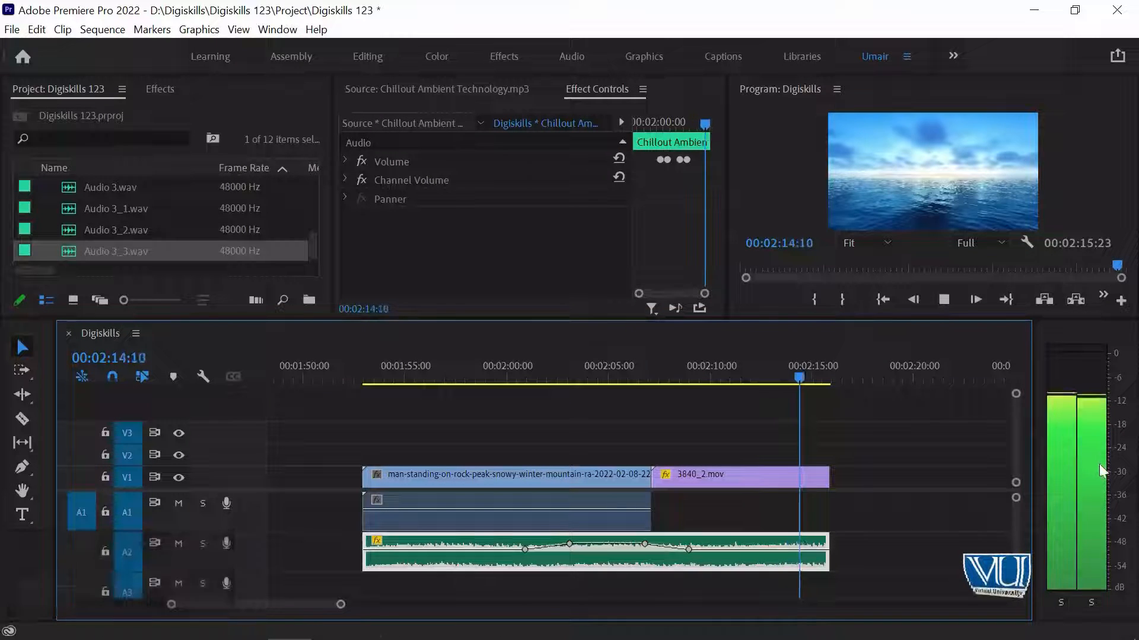
pyautogui.press('space')
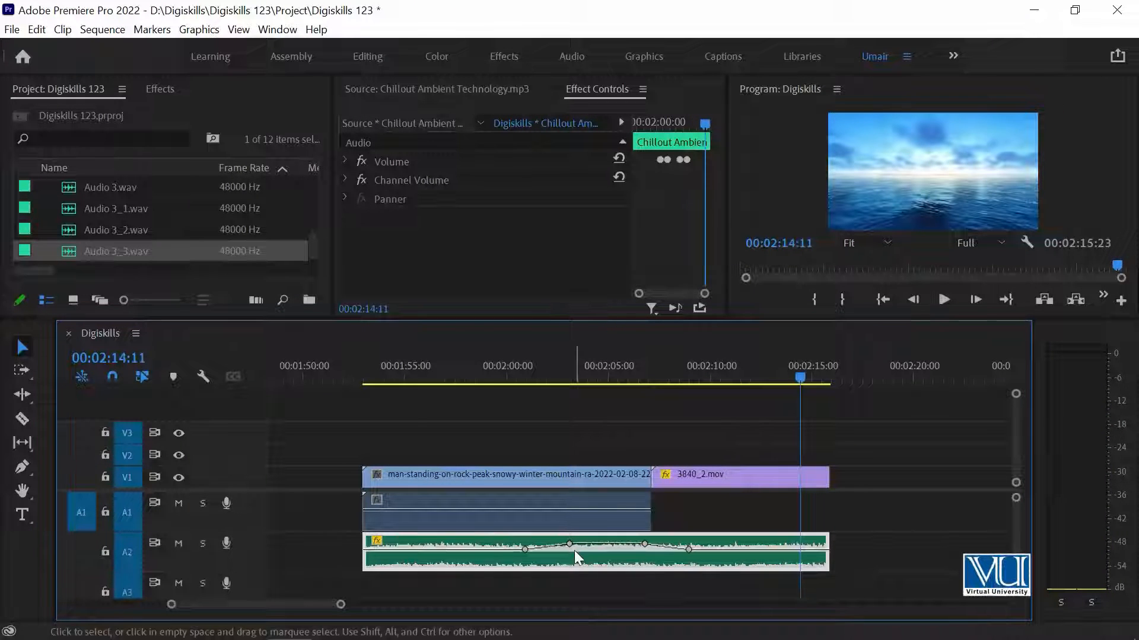
# Lower the A2 music clip's volume line between the two middle keyframes to about -17.6 dB and preview the dip
pyautogui.click(607, 544)
pyautogui.moveTo(607, 544); pyautogui.dragTo(607, 560)
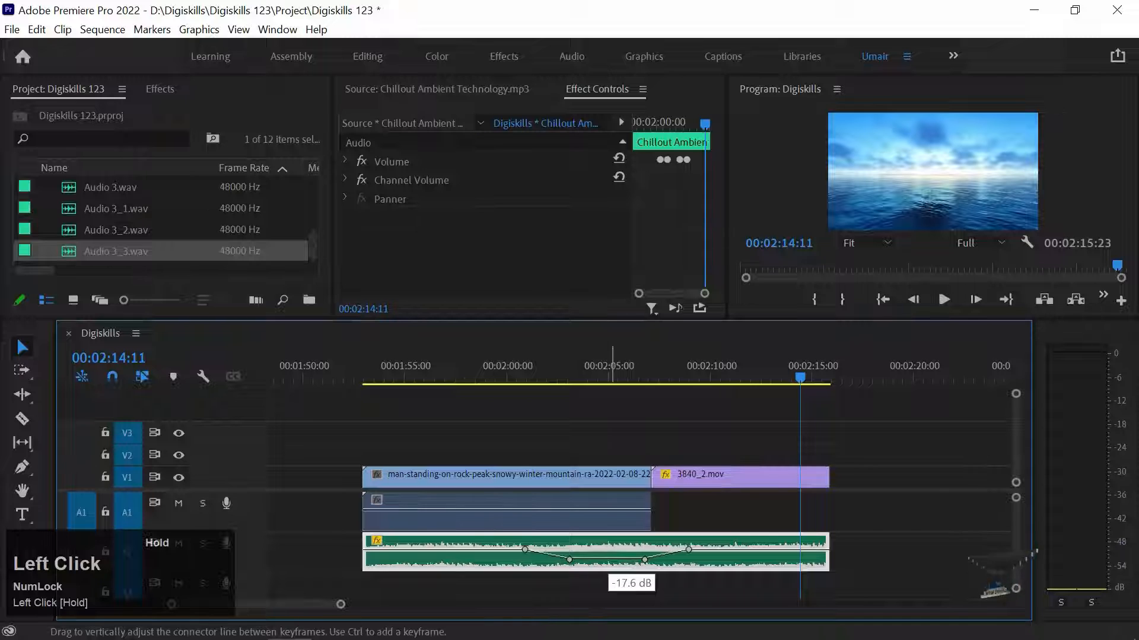
pyautogui.moveTo(607, 559); pyautogui.dragTo(608, 559)
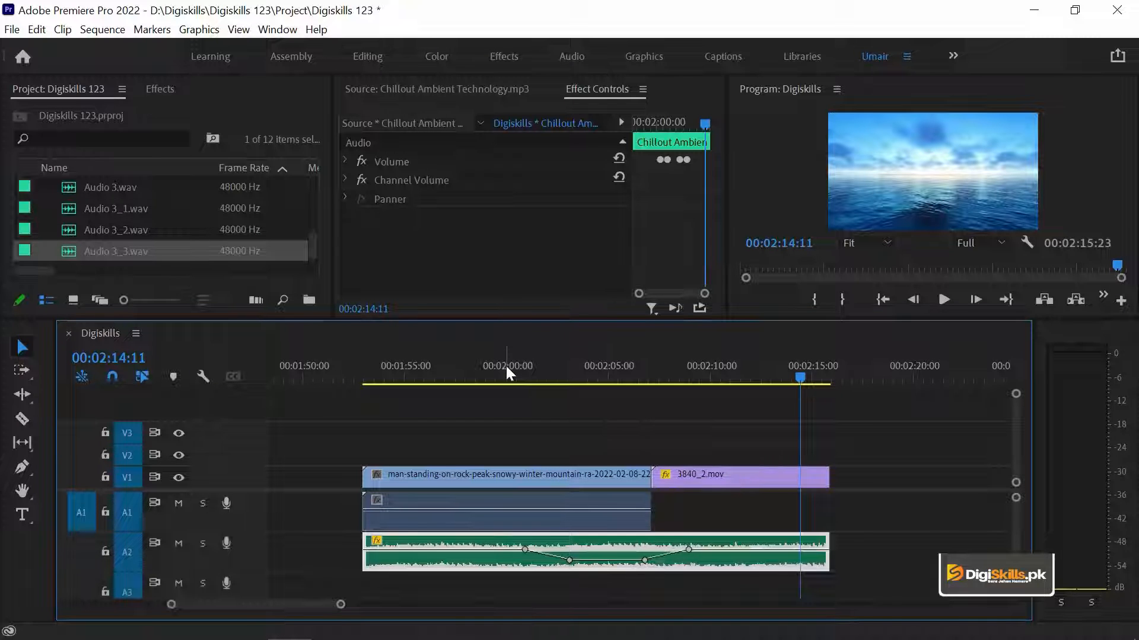
pyautogui.click(439, 365)
pyautogui.press('space')
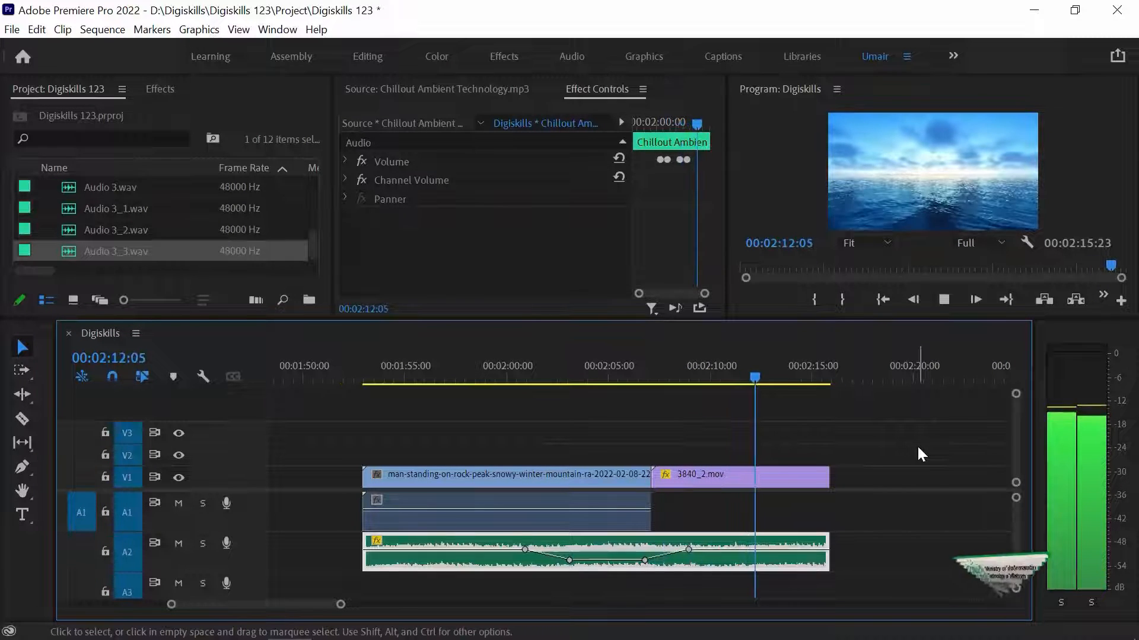
pyautogui.press('space')
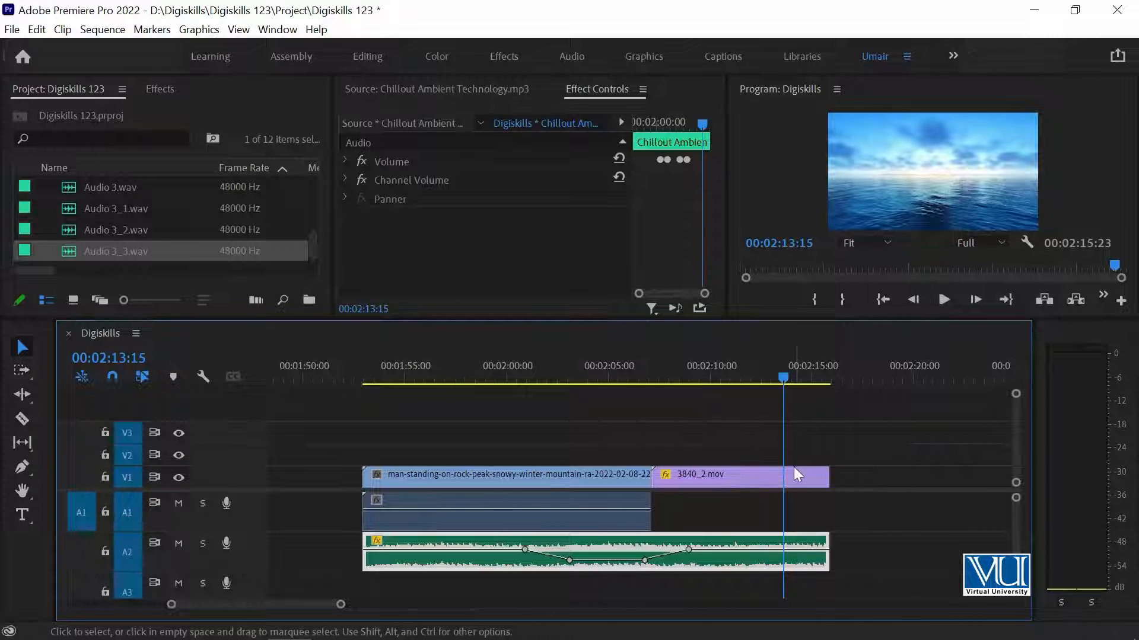
# Delete all four volume keyframes from the A2 music clip
pyautogui.click(691, 550)
pyautogui.press('Delete')
pyautogui.click(644, 560)
pyautogui.press('Delete')
pyautogui.click(569, 559)
pyautogui.press('Delete')
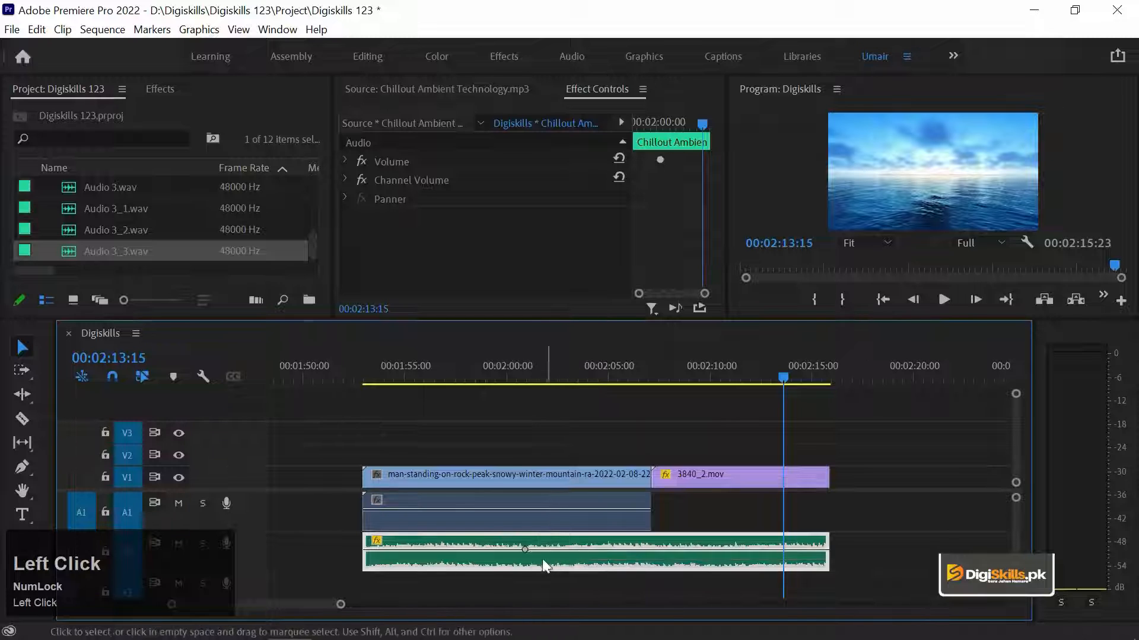
pyautogui.click(527, 551)
pyautogui.press('Delete')
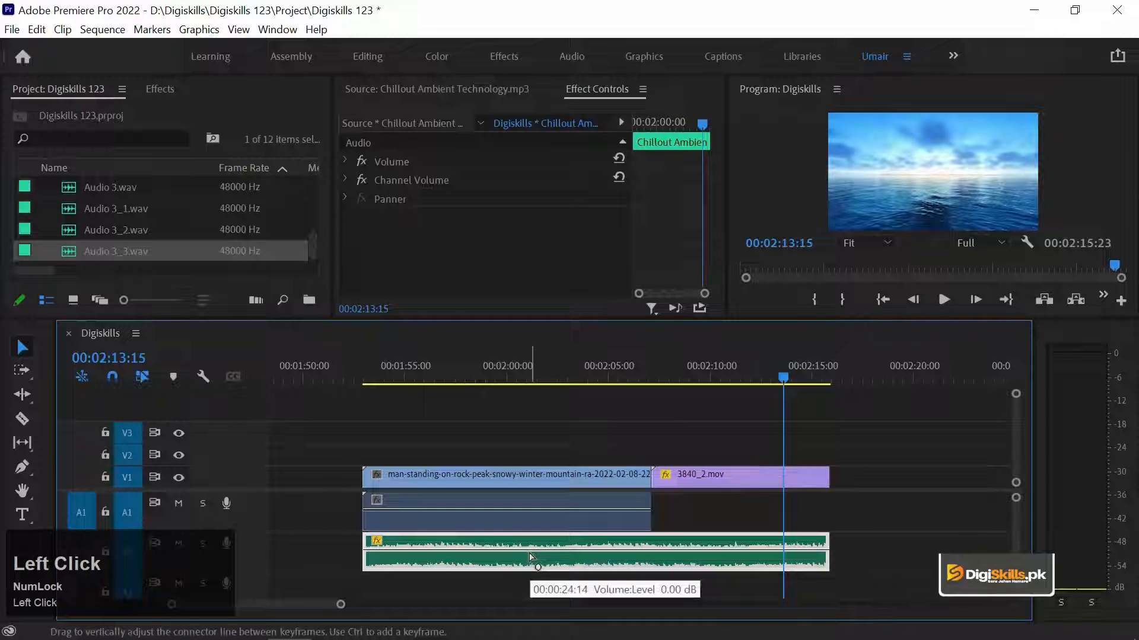
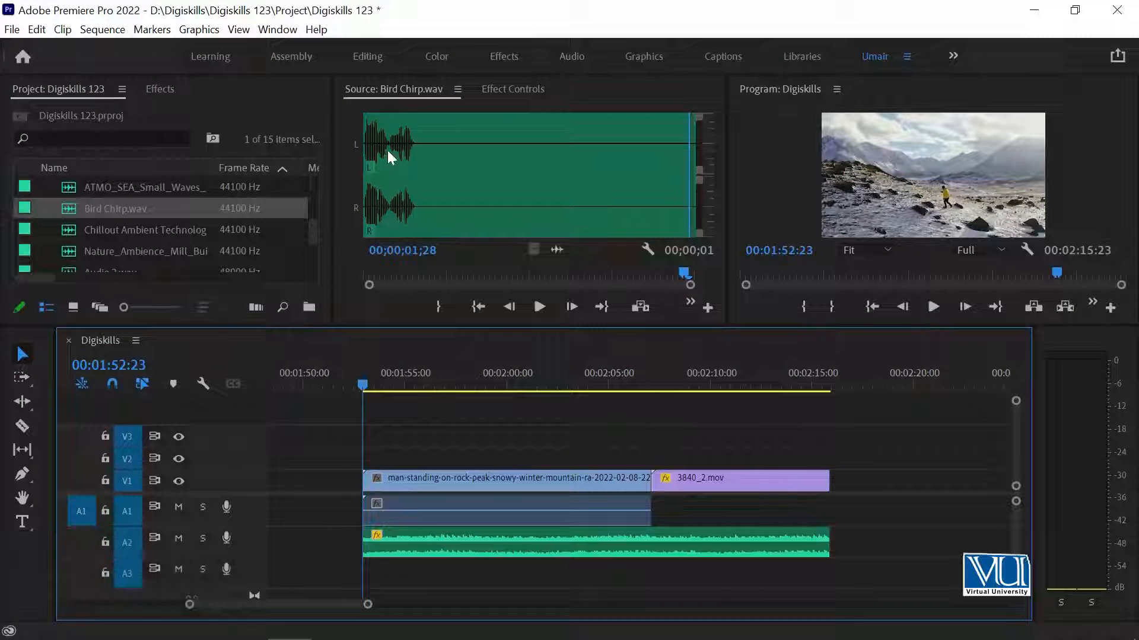
# Preview the Bird Chirp.wav sound effect in the Source monitor from its beginning
pyautogui.click(366, 126)
pyautogui.press('space')
pyautogui.press('space')
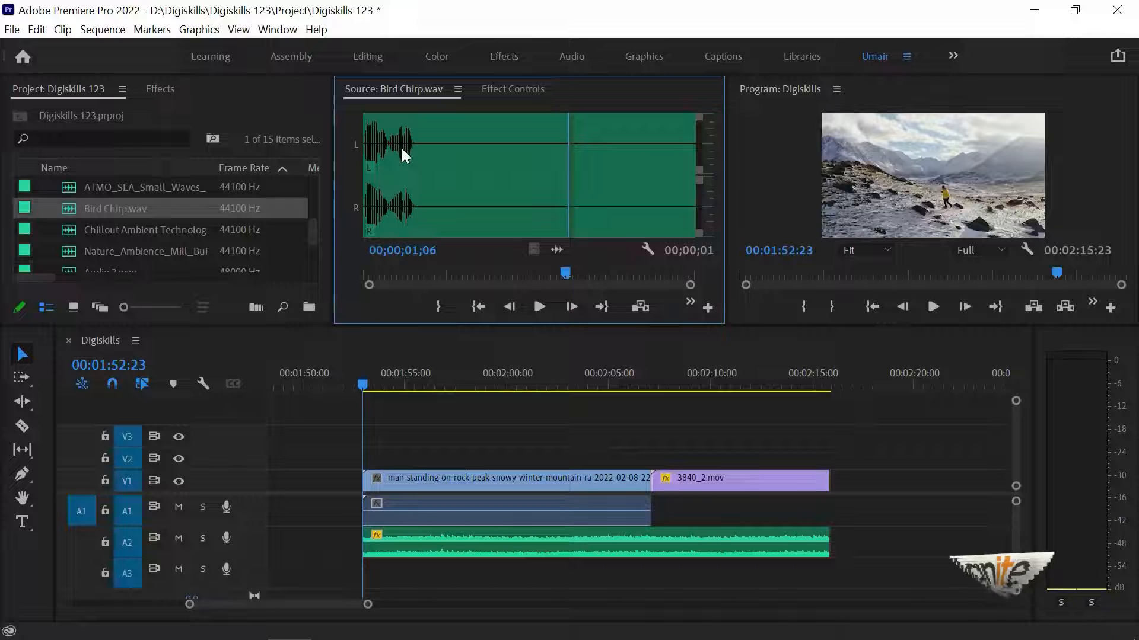
# Mark an In point at 00:01:58:11 in the sequence and place the Bird Chirp.wav audio on track A3 starting there
pyautogui.click(397, 407)
pyautogui.press('space')
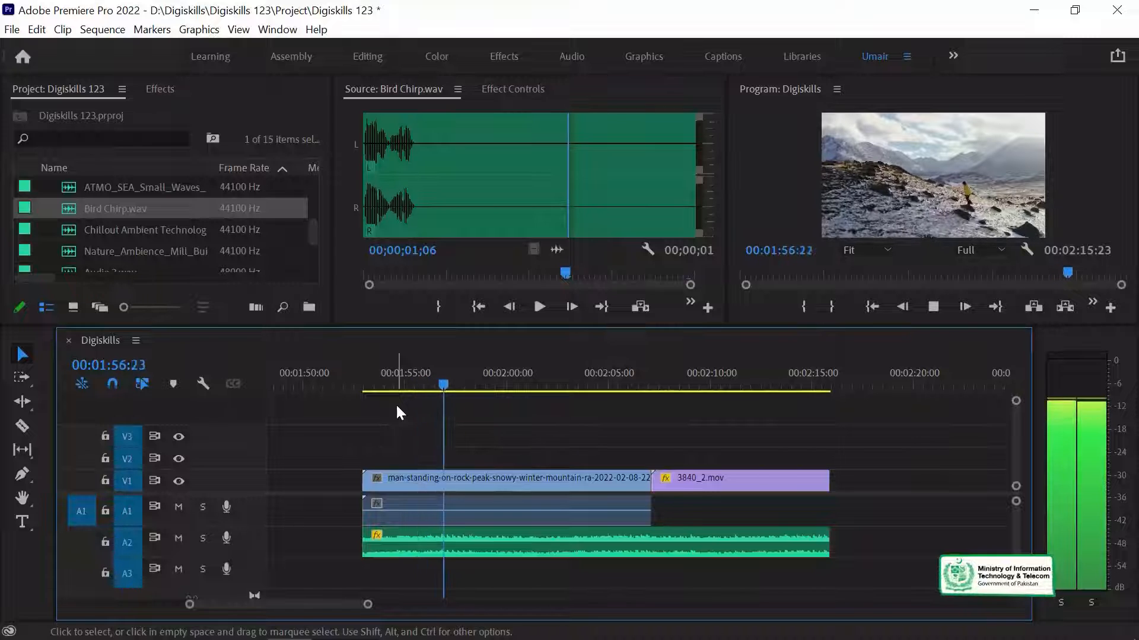
pyautogui.press('space')
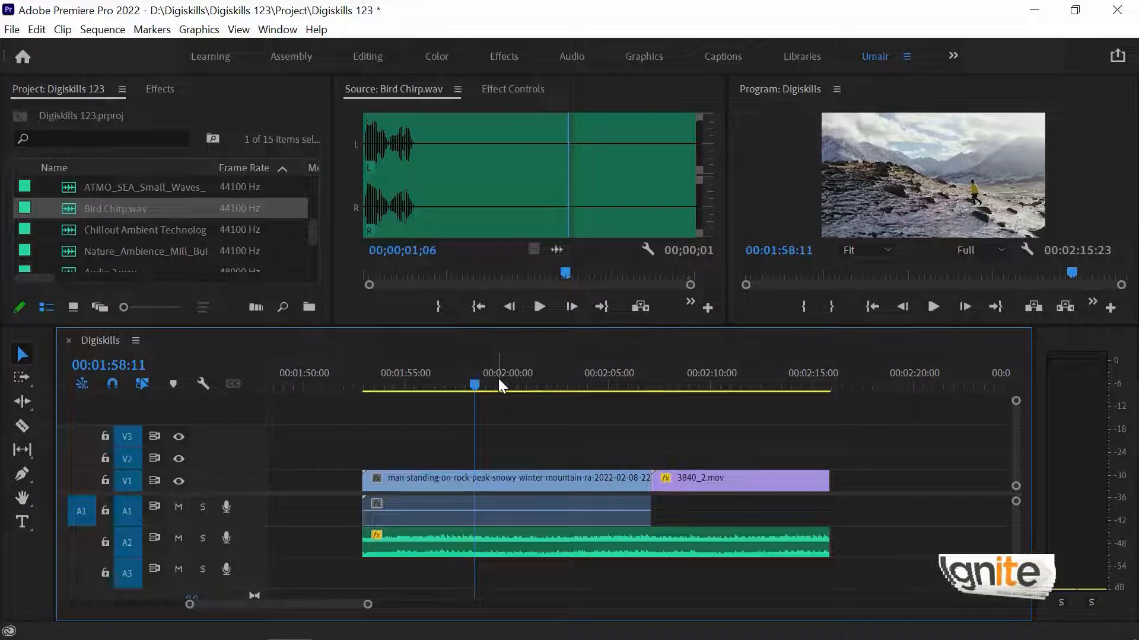
pyautogui.press('i')
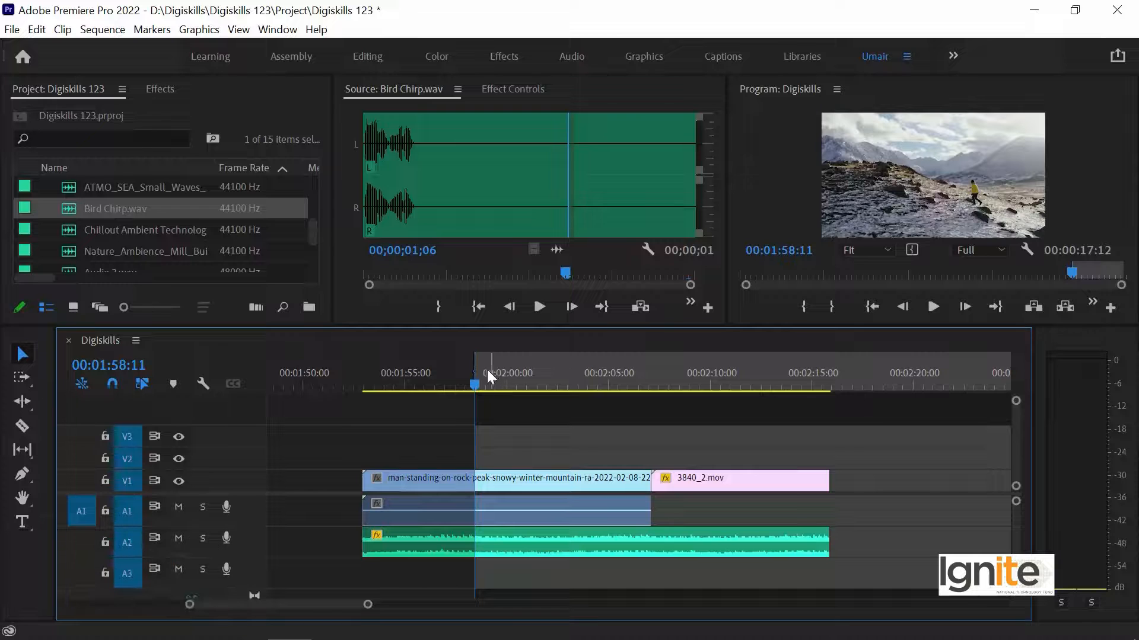
pyautogui.moveTo(462, 382); pyautogui.dragTo(368, 385)
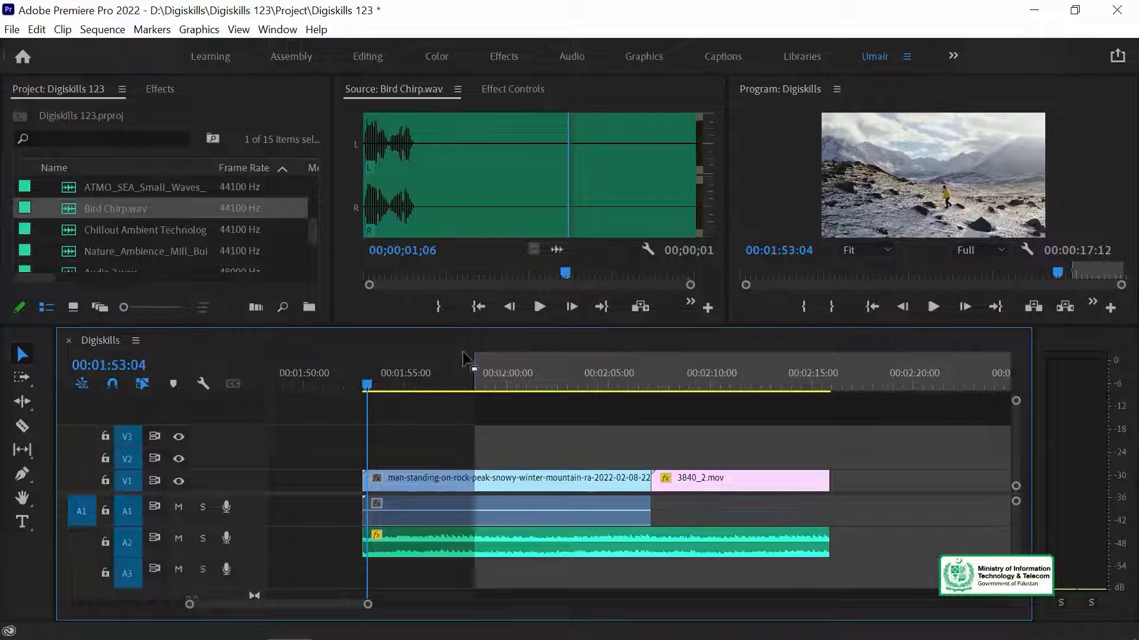
pyautogui.moveTo(556, 252); pyautogui.dragTo(485, 568)
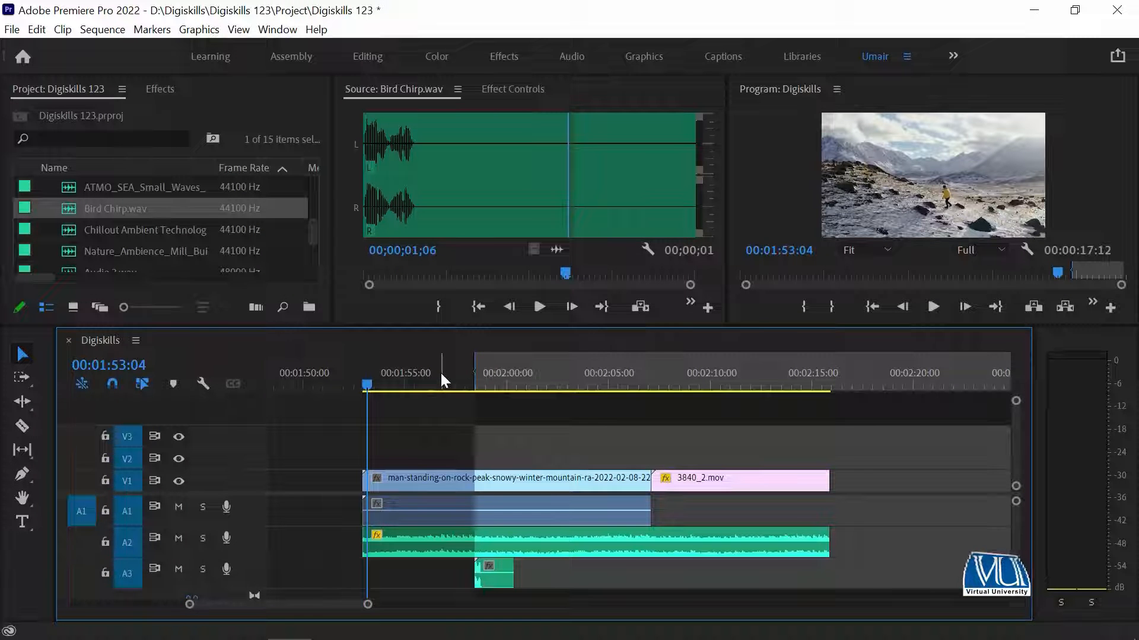
# Play the sequence around the bird chirp clip on A3 to check its timing and level against the music
pyautogui.click(426, 376)
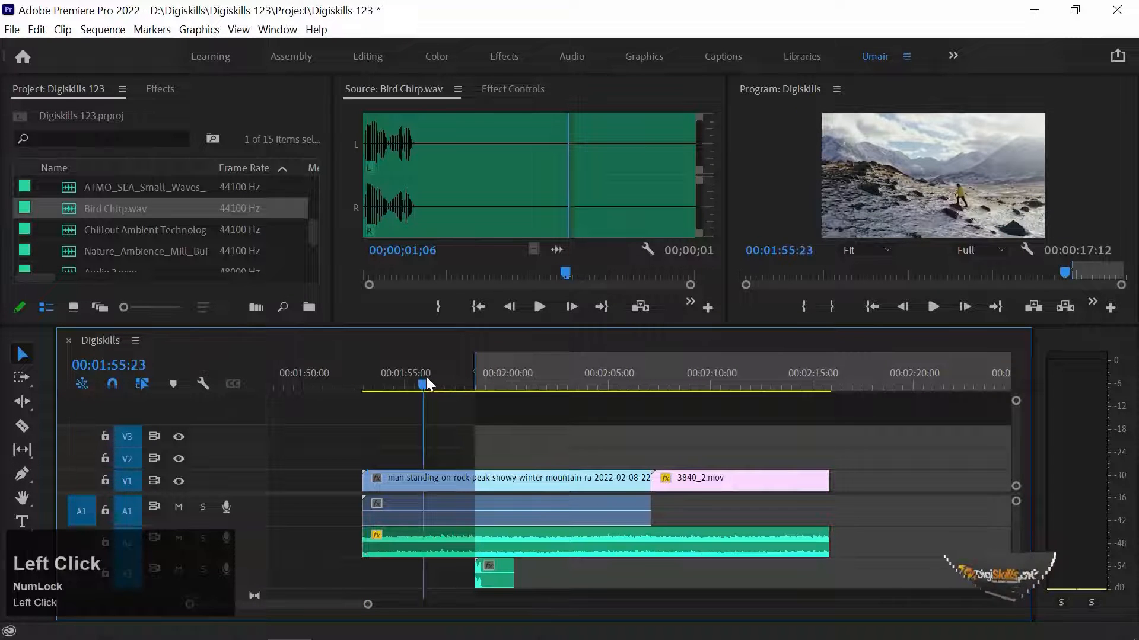
pyautogui.press('space')
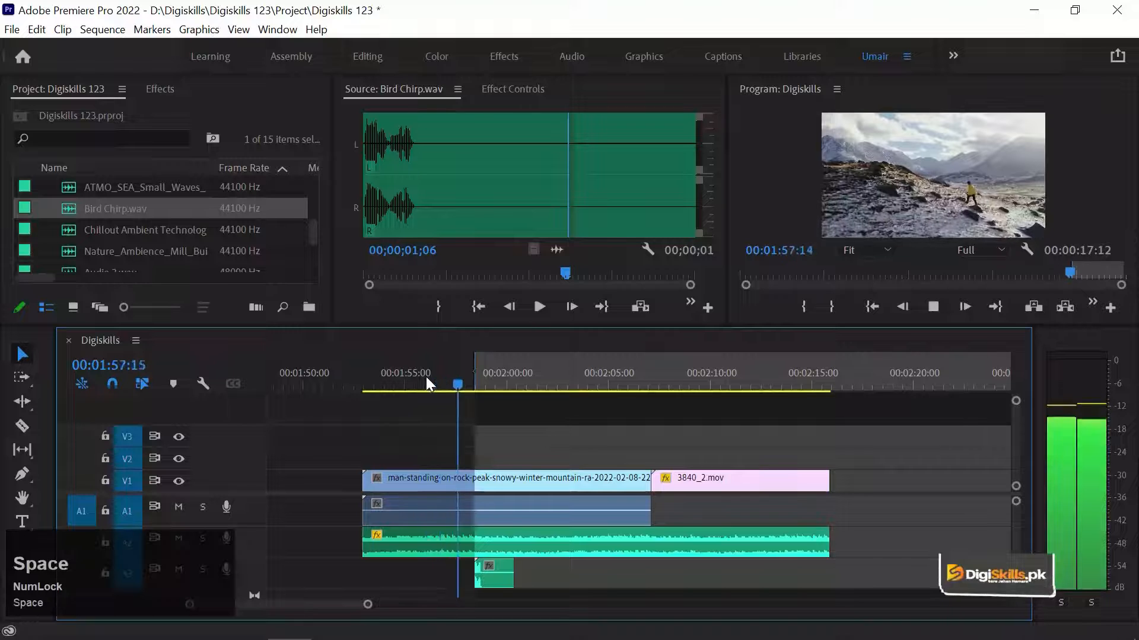
pyautogui.press('space')
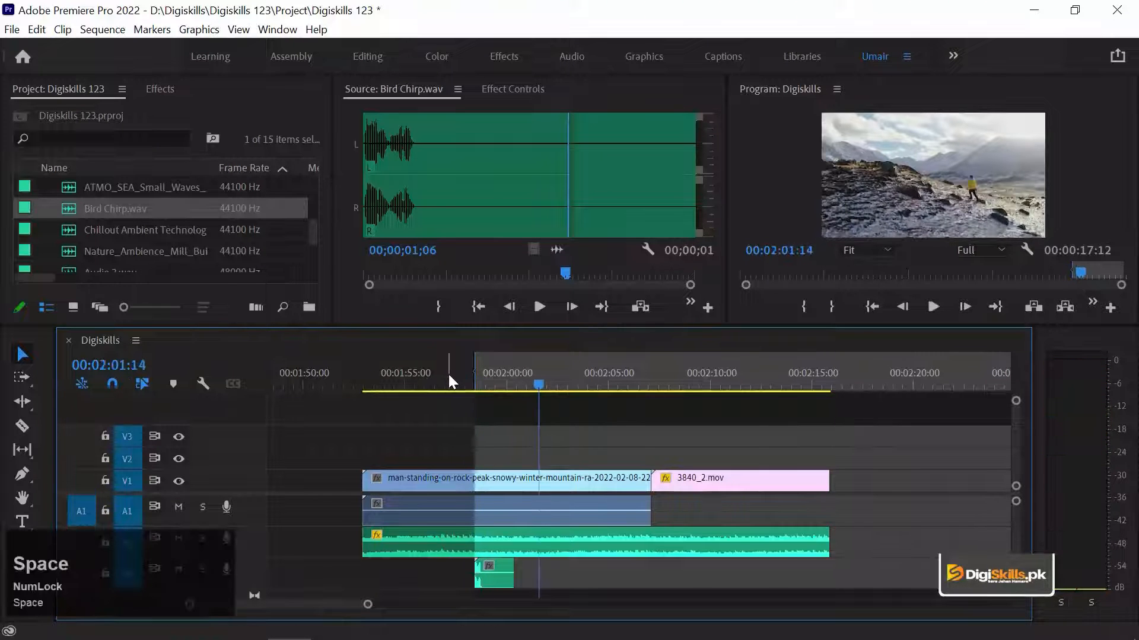
pyautogui.click(456, 377)
pyautogui.press('=')
pyautogui.press('=')
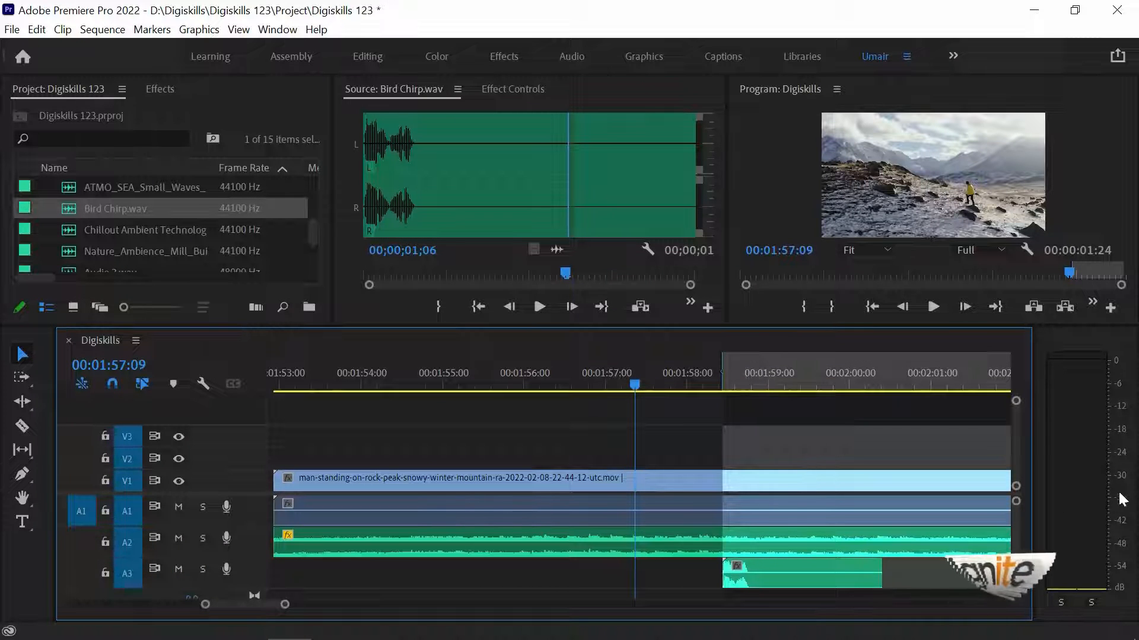
pyautogui.press('space')
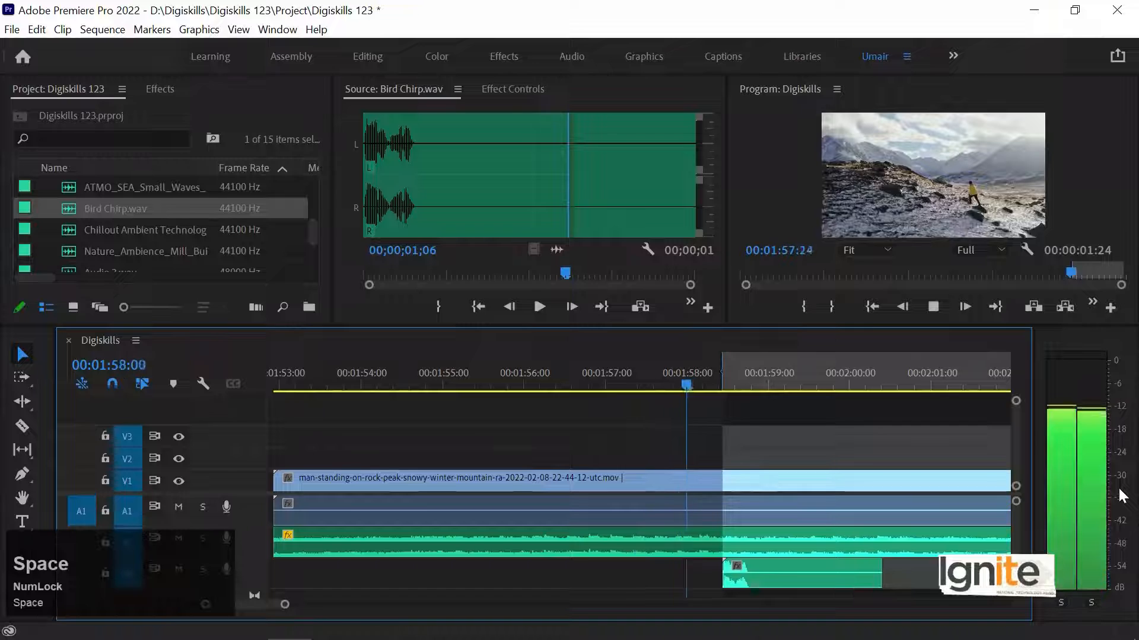
pyautogui.press('space')
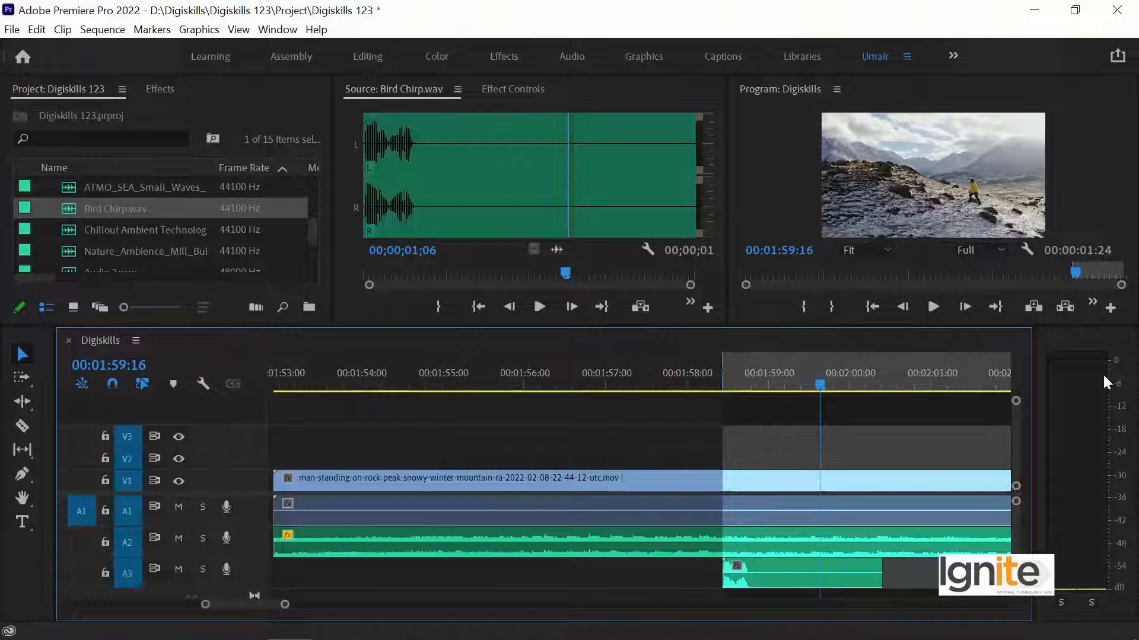
# Adjust the audio gain of the Bird Chirp.wav clip on A3 by -6 dB
pyautogui.click(767, 571)
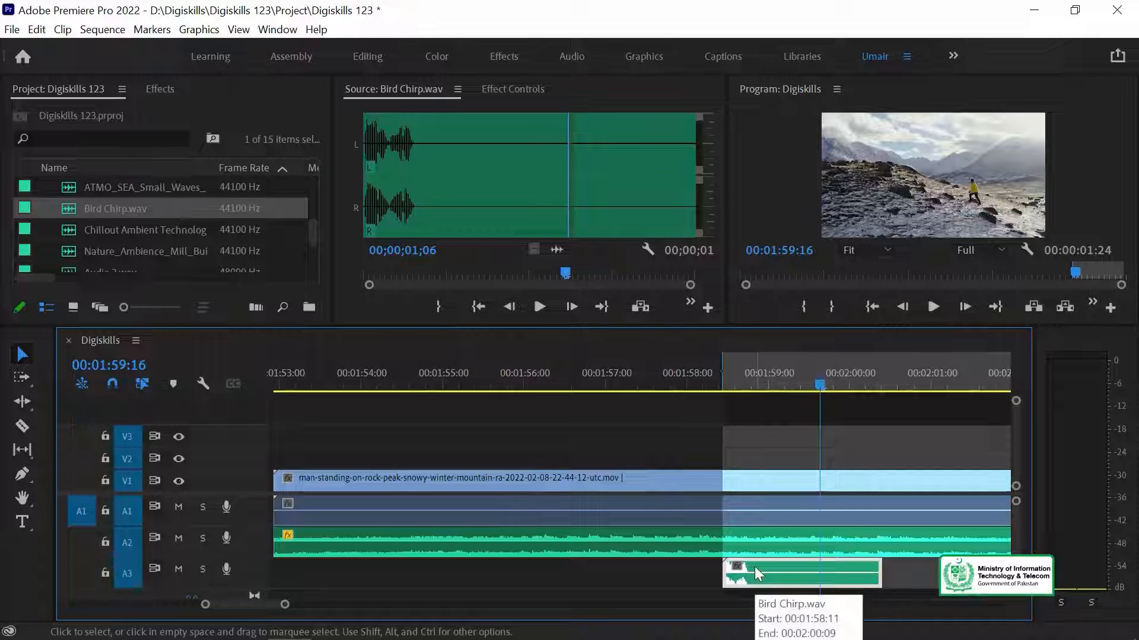
pyautogui.press('g')
pyautogui.write('-')
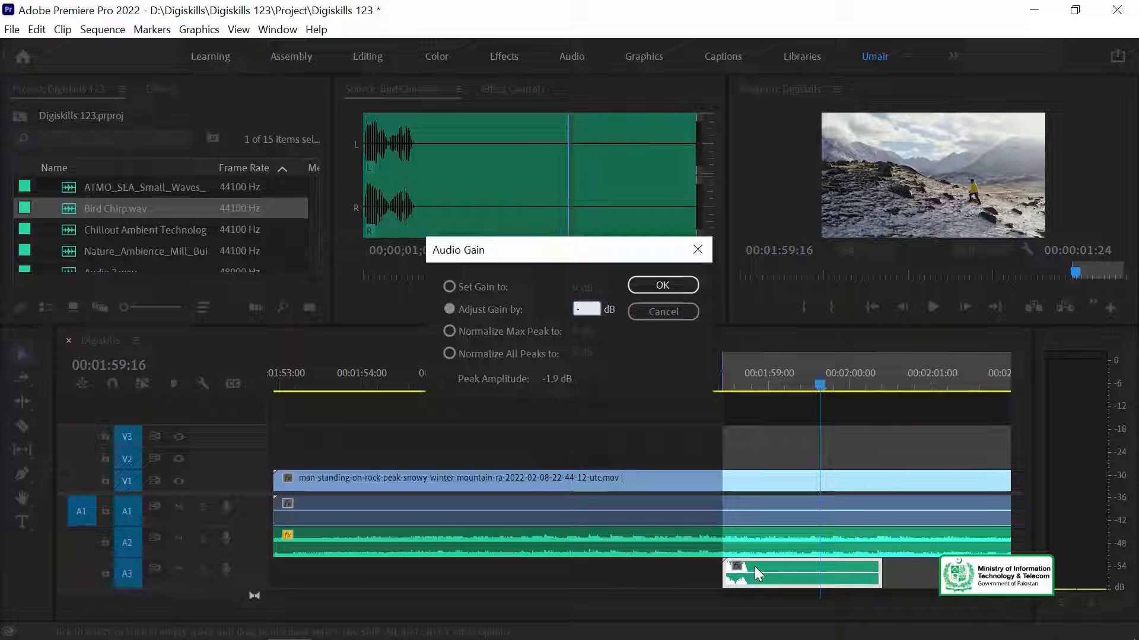
pyautogui.write('6')
pyautogui.press('Return')
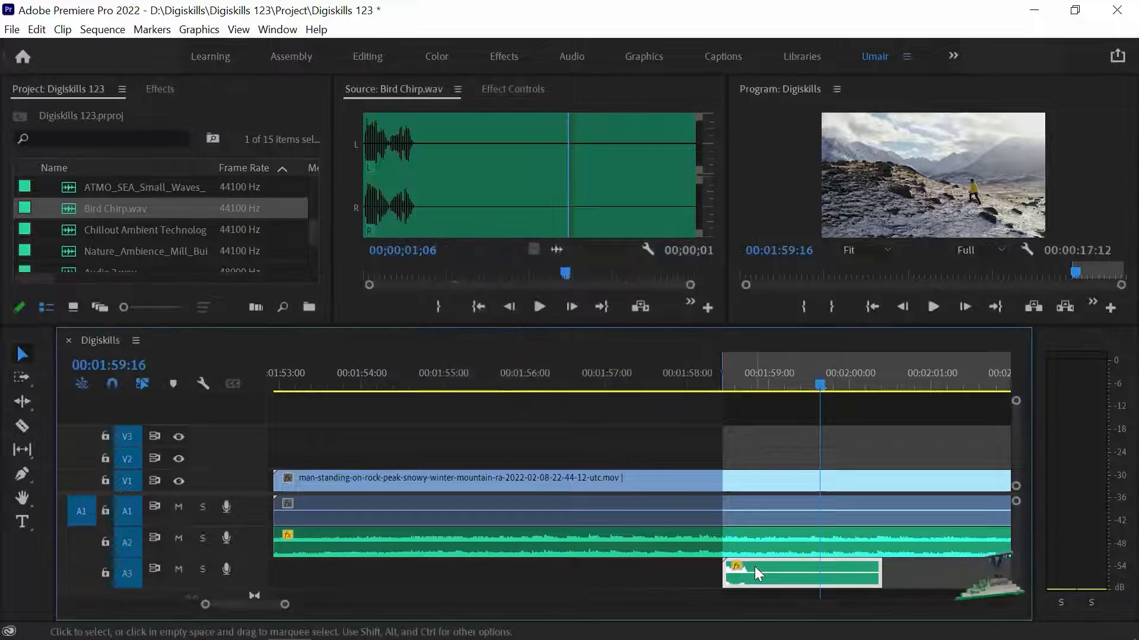
# Play the sequence from shortly before the bird chirp clip on A3 to check its reduced level
pyautogui.click(636, 385)
pyautogui.press('space')
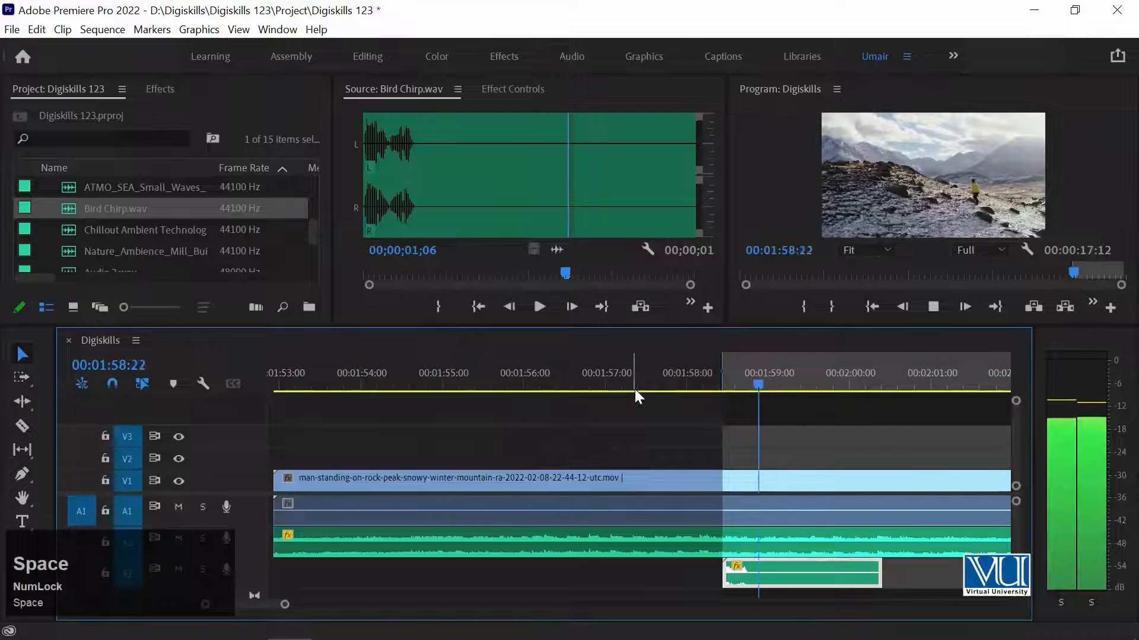
pyautogui.press('space')
pyautogui.click(577, 379)
pyautogui.press('space')
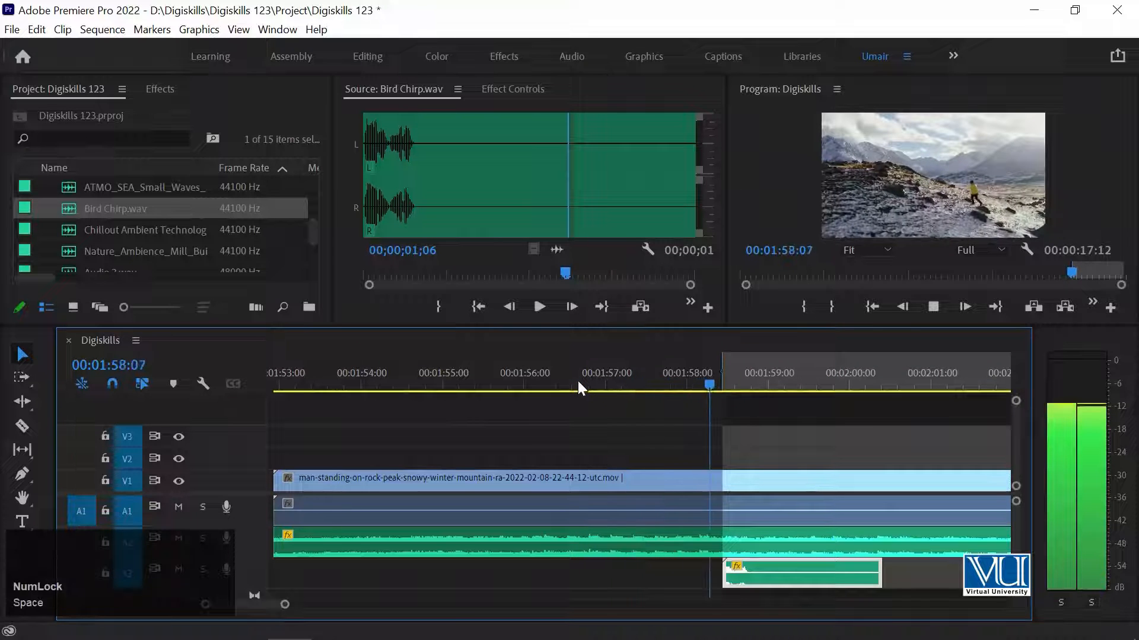
pyautogui.press('space')
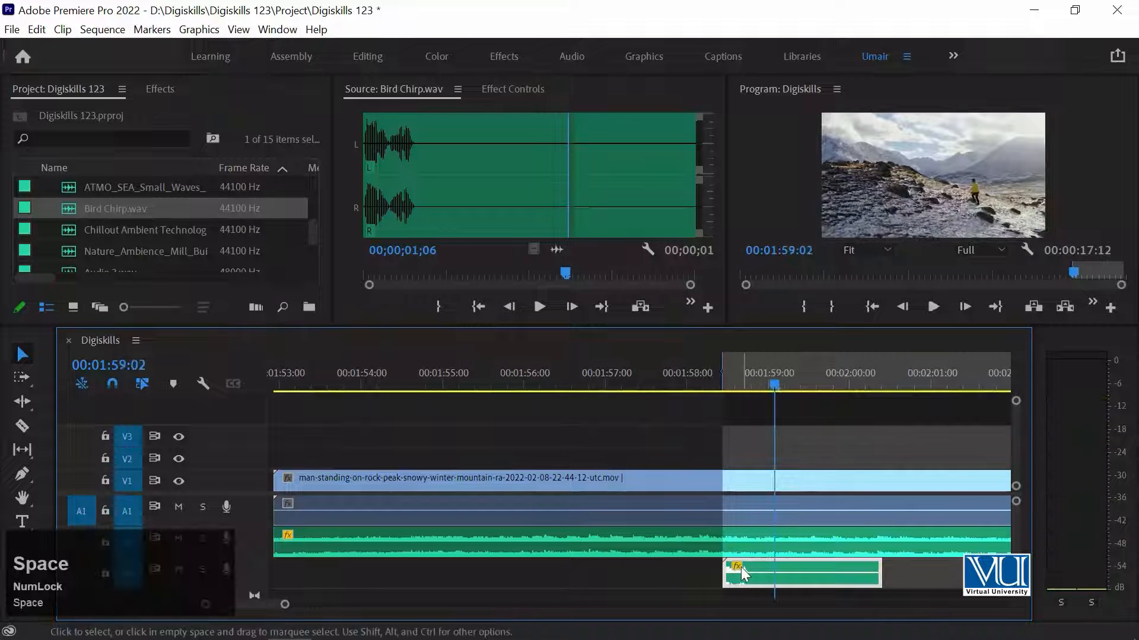
# Lower the Bird Chirp.wav clip's audio gain further and play back from 00:01:57:08 to check it
pyautogui.press('g')
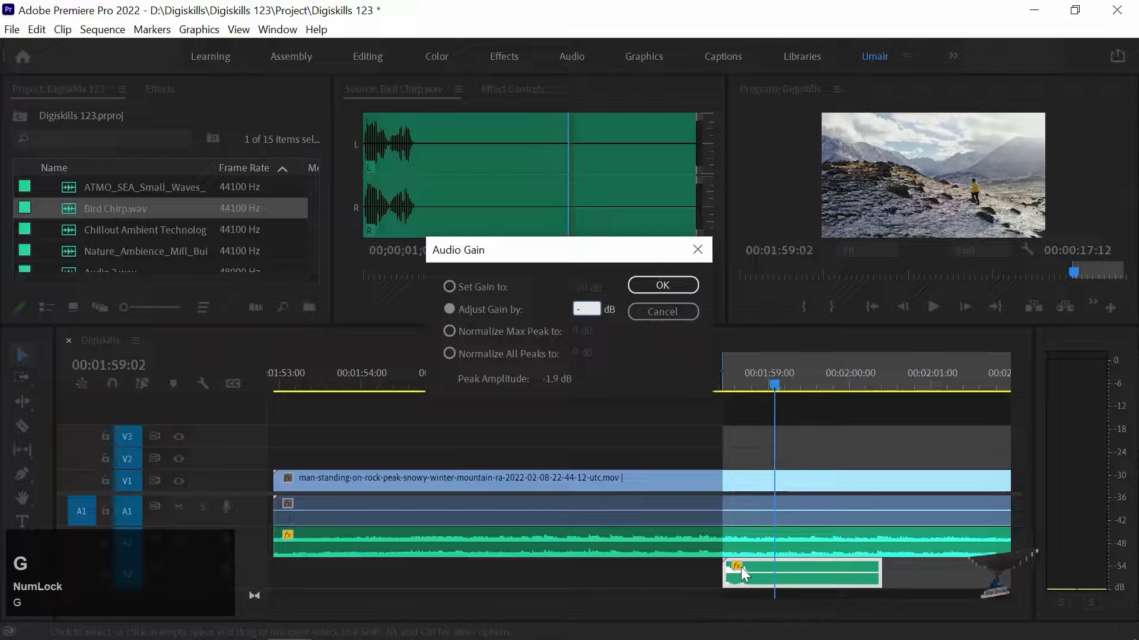
pyautogui.press('Return')
pyautogui.click(632, 375)
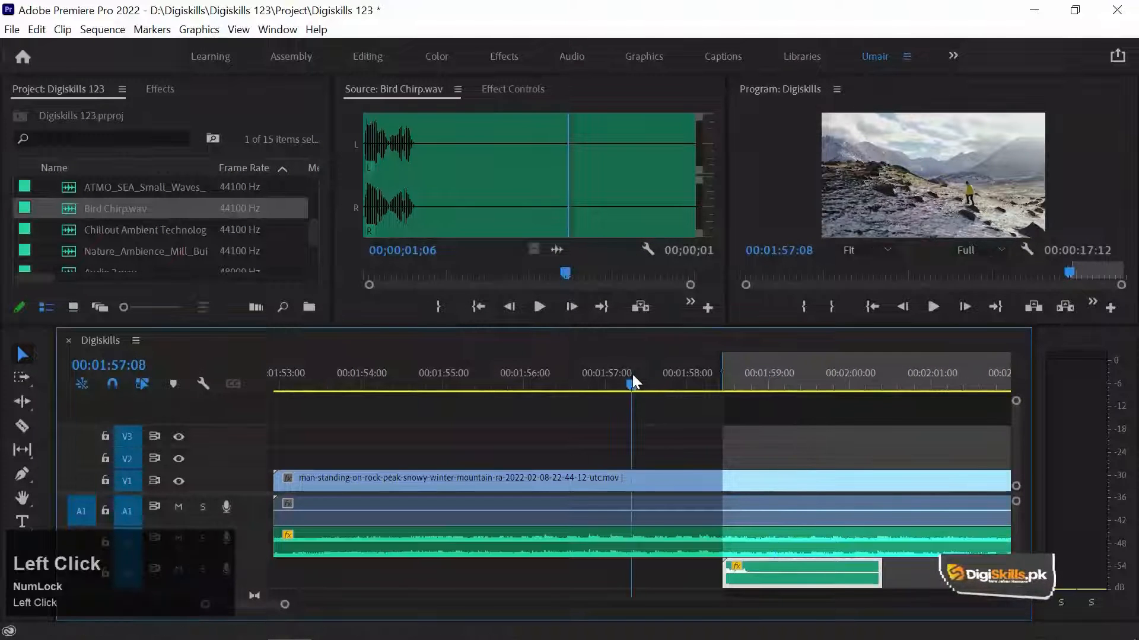
pyautogui.press('space')
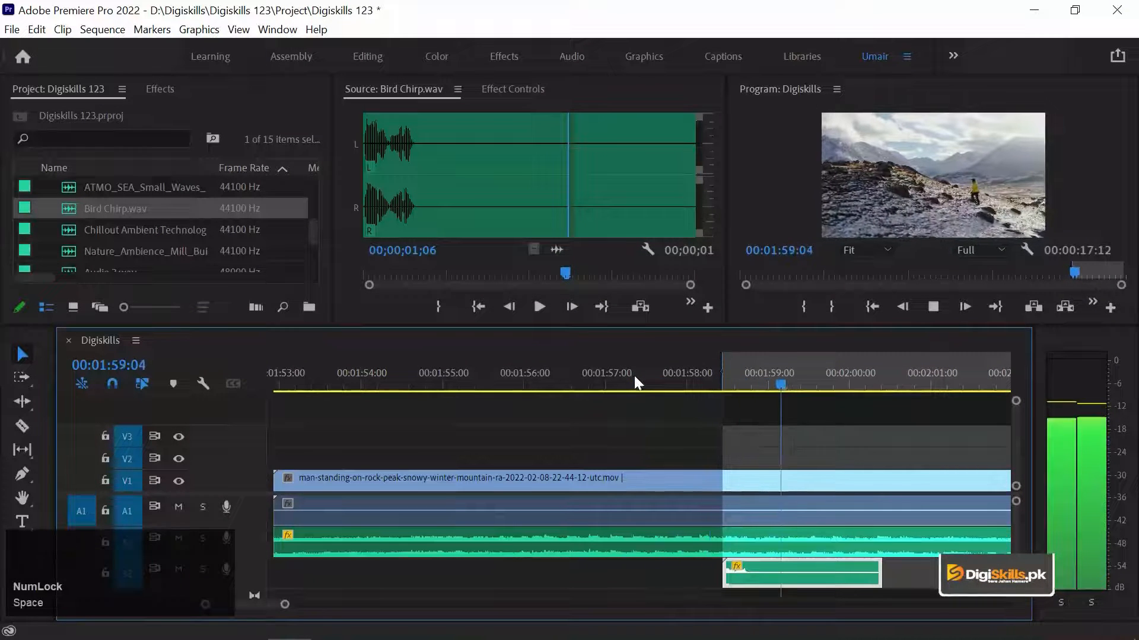
pyautogui.press('space')
# Place the playhead at the bird chirp clip's start, 00:01:58:11, and increase the height of the audio tracks
pyautogui.press('Up')
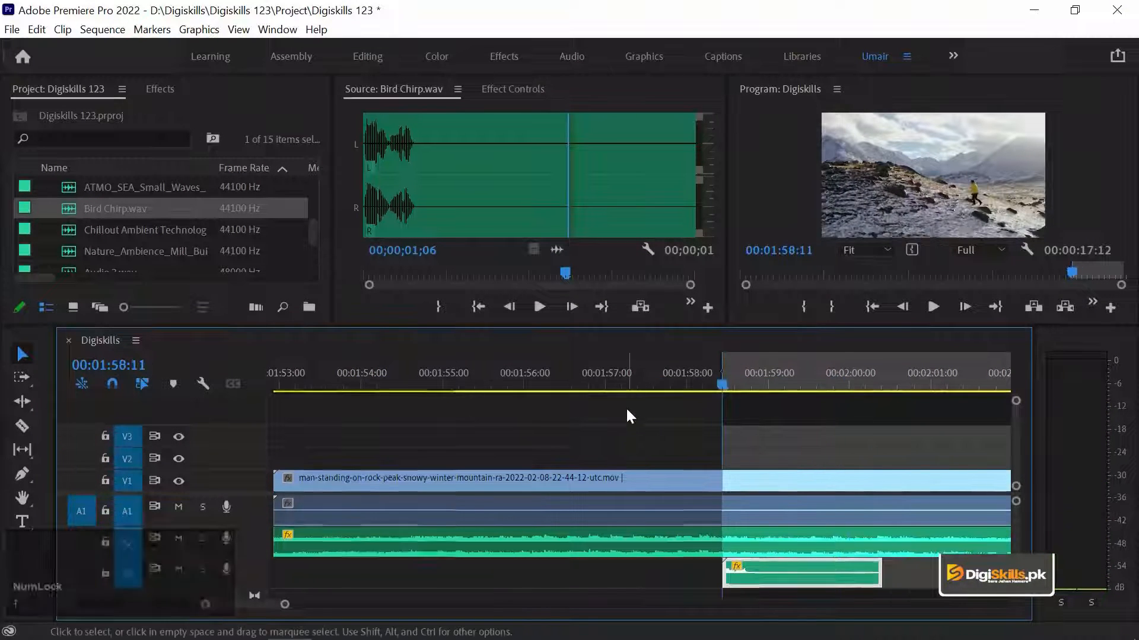
pyautogui.press('=')
pyautogui.press('=')
pyautogui.press('=')
pyautogui.click(666, 443)
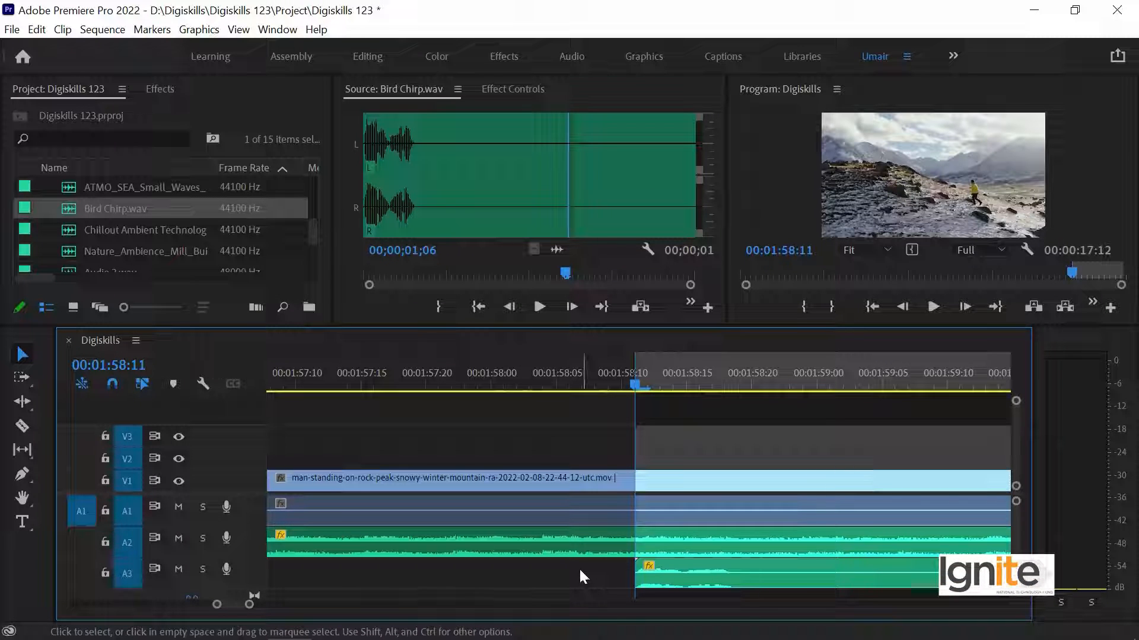
pyautogui.moveTo(188, 495); pyautogui.dragTo(190, 462)
pyautogui.hotkey('alt', '=')
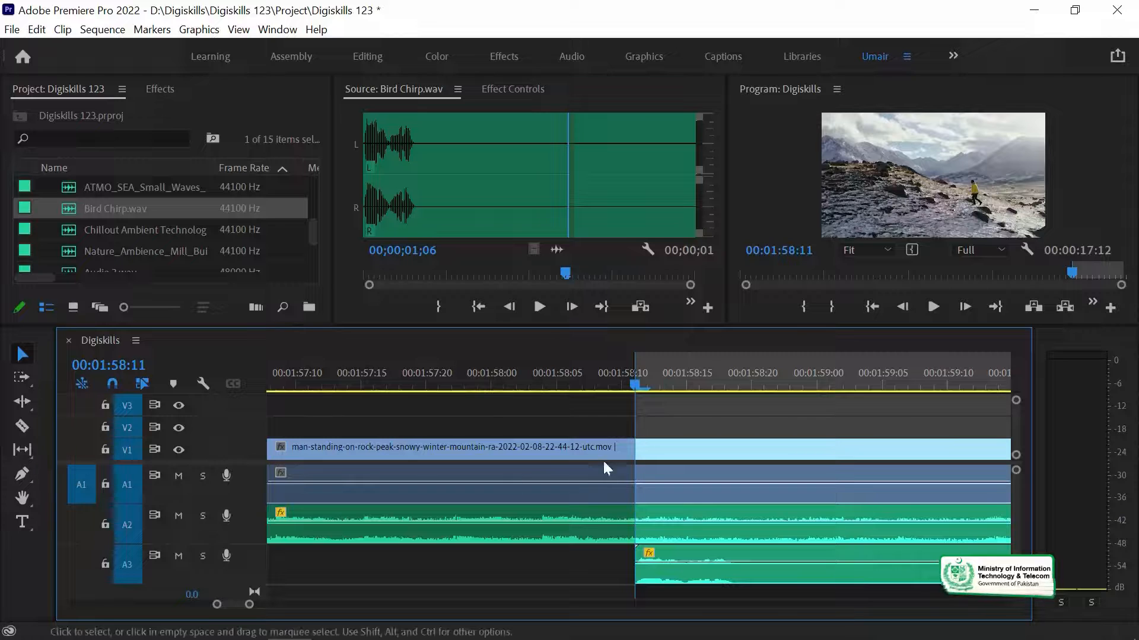
# Add two volume keyframes near the start of the bird chirp clip with the Pen tool and lower the first for a fade-in
pyautogui.press('p')
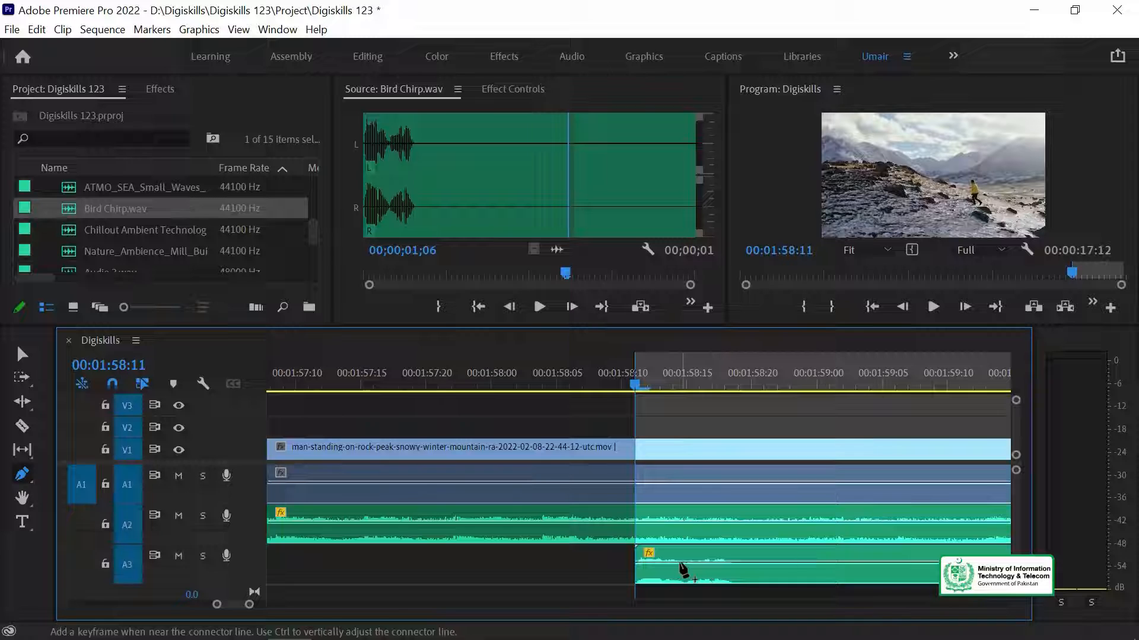
pyautogui.click(680, 562)
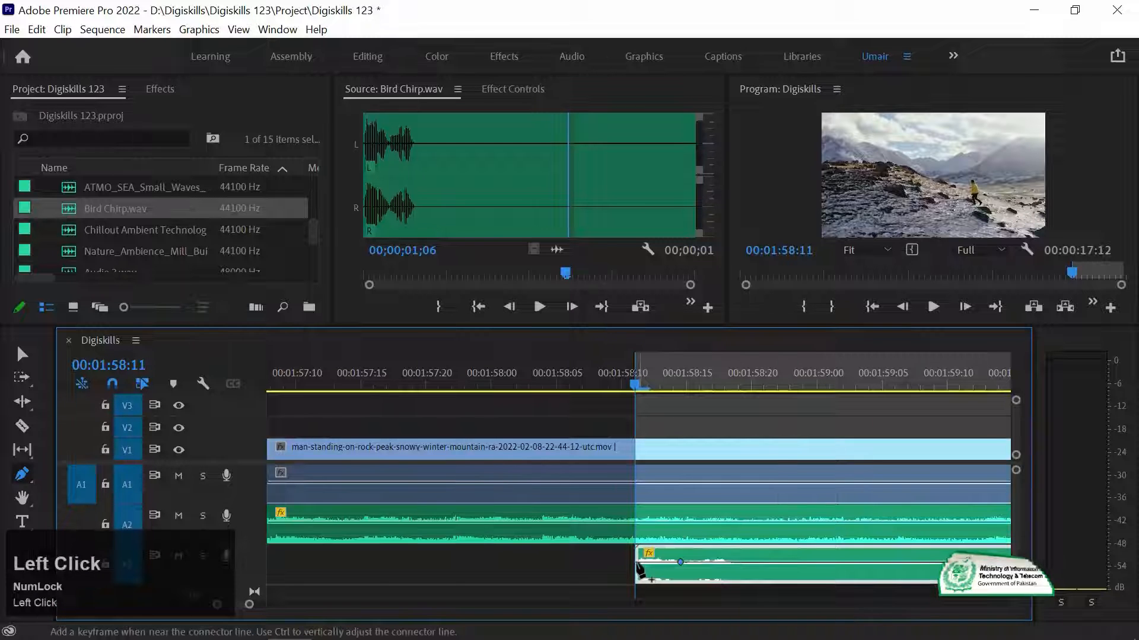
pyautogui.click(638, 562)
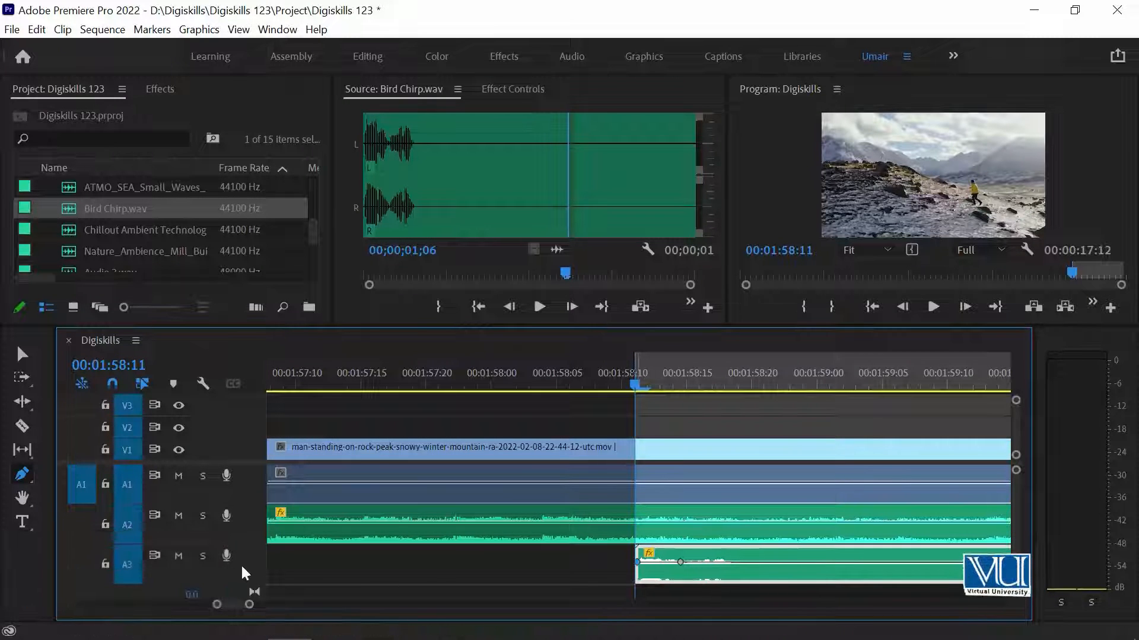
pyautogui.moveTo(638, 563); pyautogui.dragTo(637, 575)
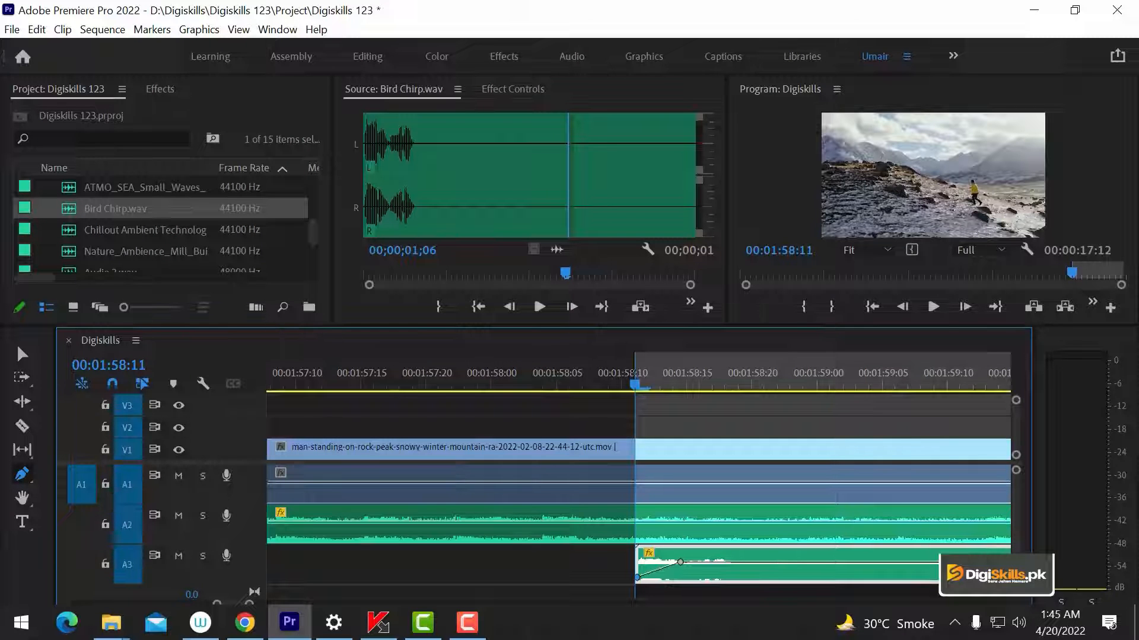
# Play the sequence from about 00:01:57:20 to listen to the bird chirp fade-in
pyautogui.click(432, 372)
pyautogui.press('space')
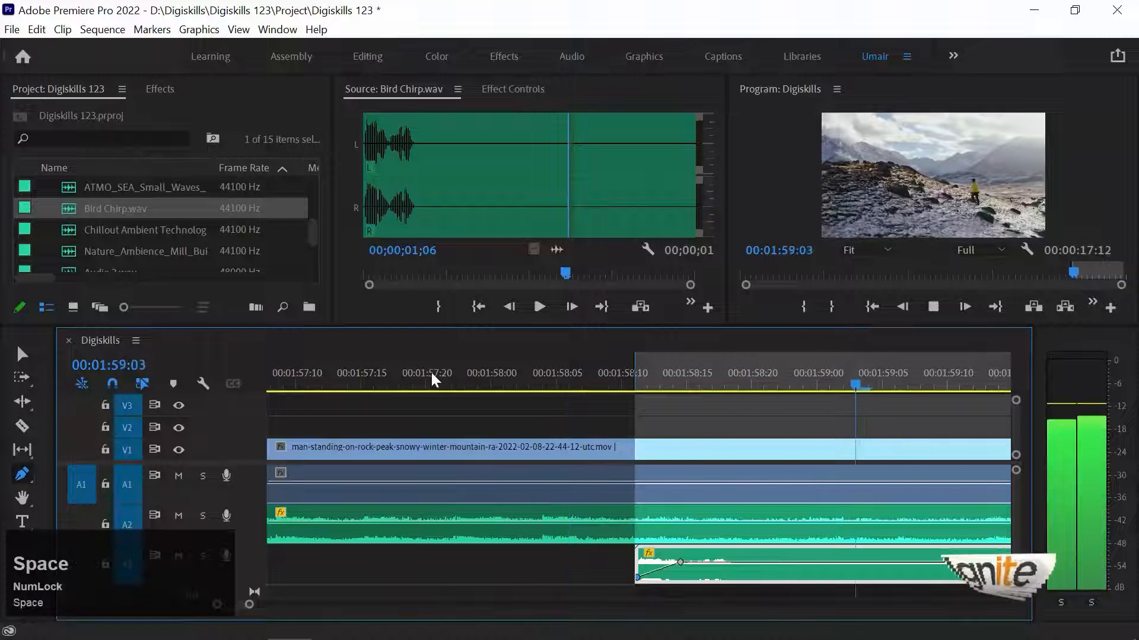
pyautogui.press('space')
# Lengthen the bird chirp's fade-in by moving its second volume keyframe to about 00:01:58:18
pyautogui.press('-')
pyautogui.press('-')
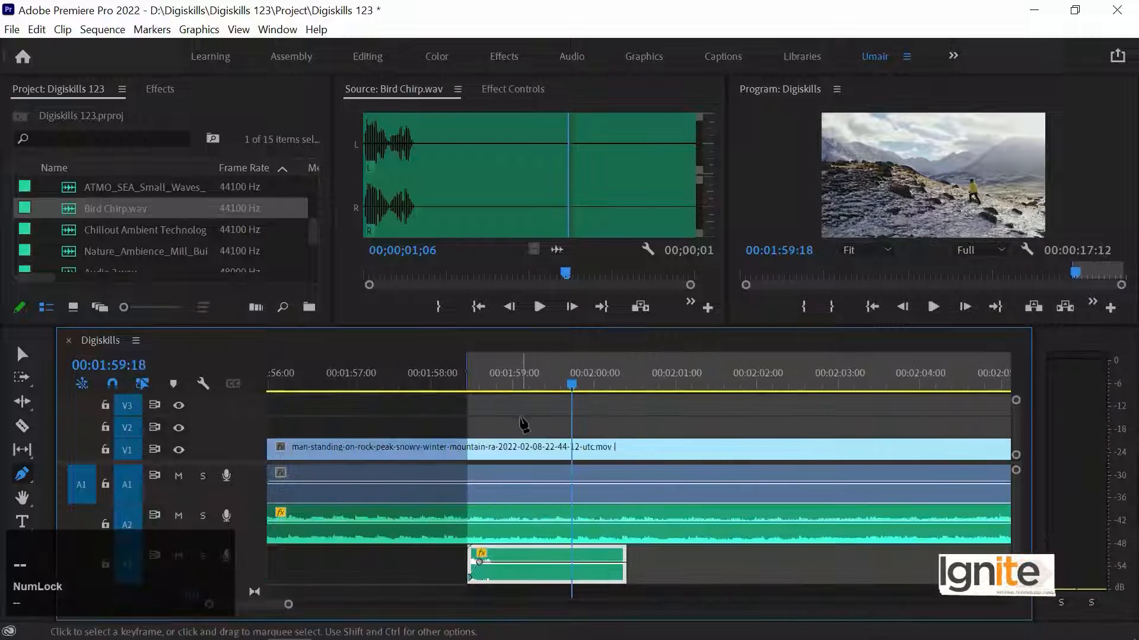
pyautogui.press('=')
pyautogui.press('=')
pyautogui.press('Up')
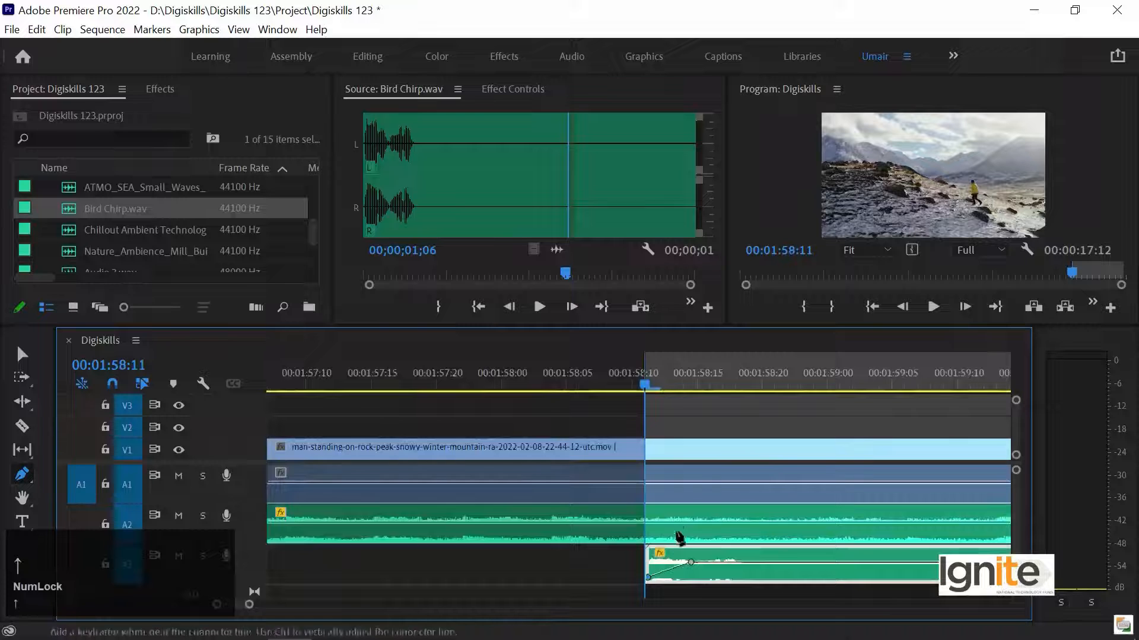
pyautogui.moveTo(690, 562); pyautogui.dragTo(735, 562)
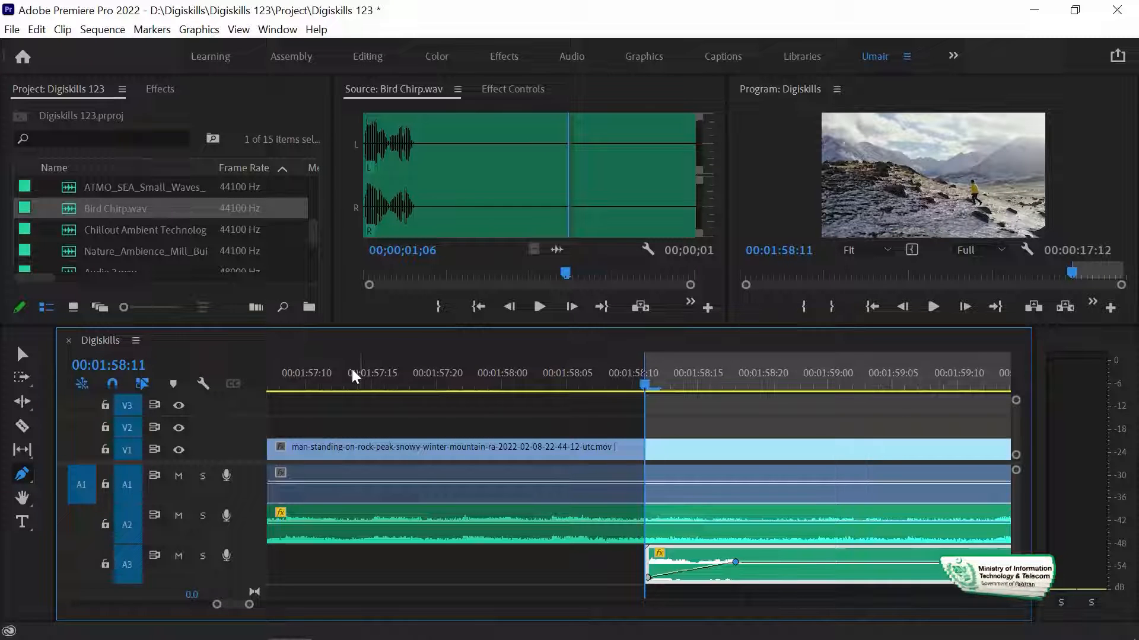
# Play the sequence from about 00:01:57:00 to check the lengthened fade-in on the bird chirp
pyautogui.press('-')
pyautogui.click(397, 380)
pyautogui.press('space')
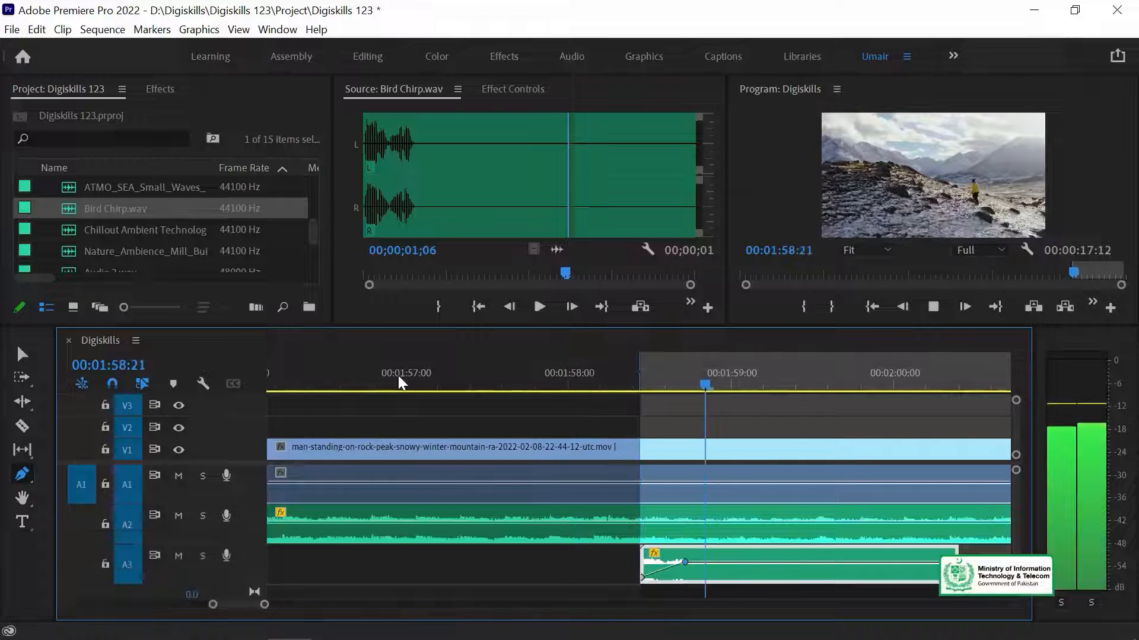
pyautogui.press('space')
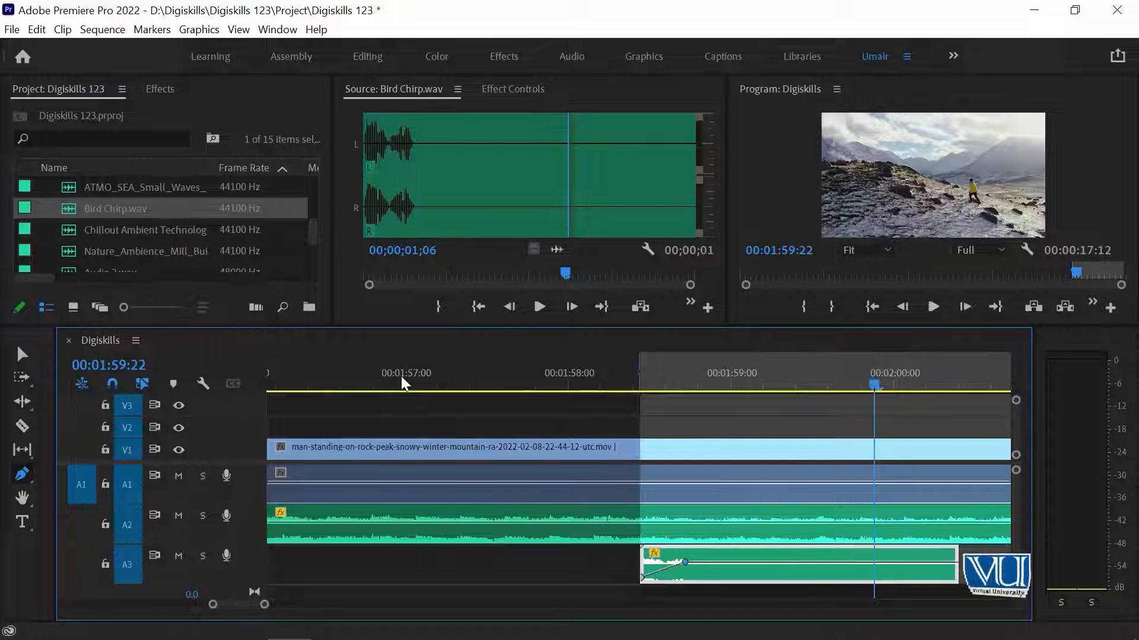
# Return to the Selection tool and preview ATMO_SEA_Small_Waves_Harbor_Rocks_01.wav in the Source monitor
pyautogui.press('-')
pyautogui.press('-')
pyautogui.press('-')
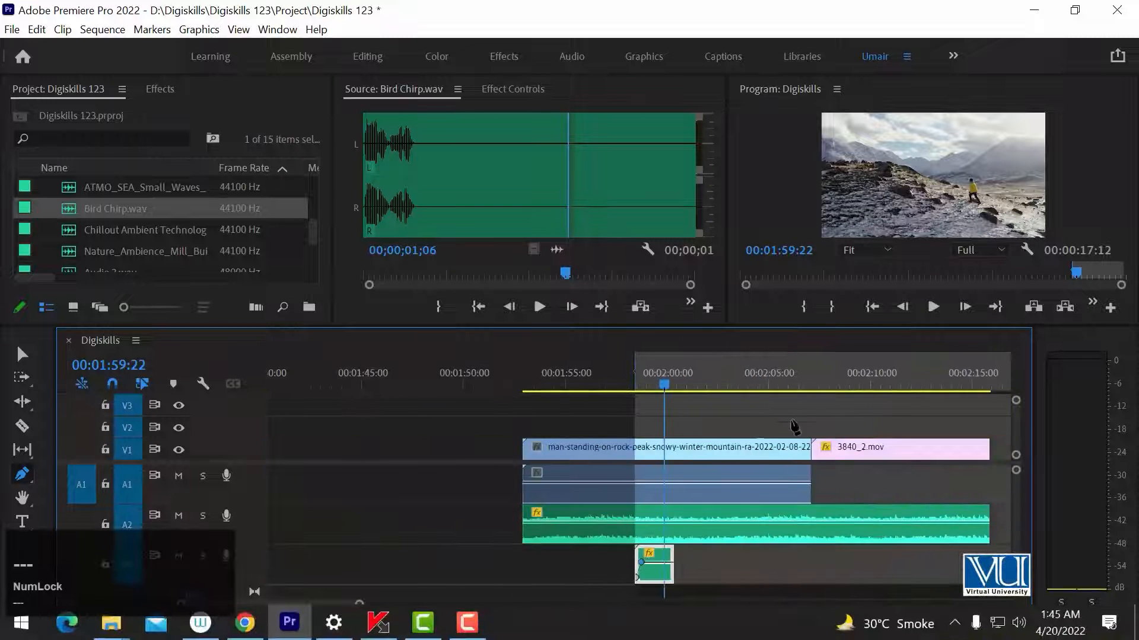
pyautogui.press('v')
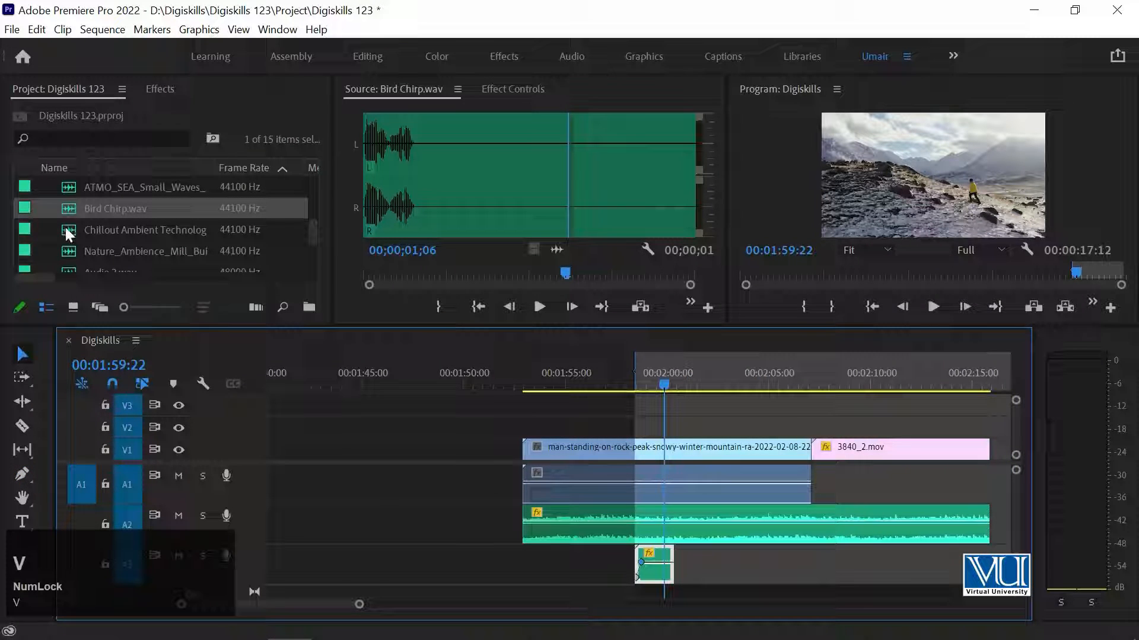
pyautogui.doubleClick(66, 247)
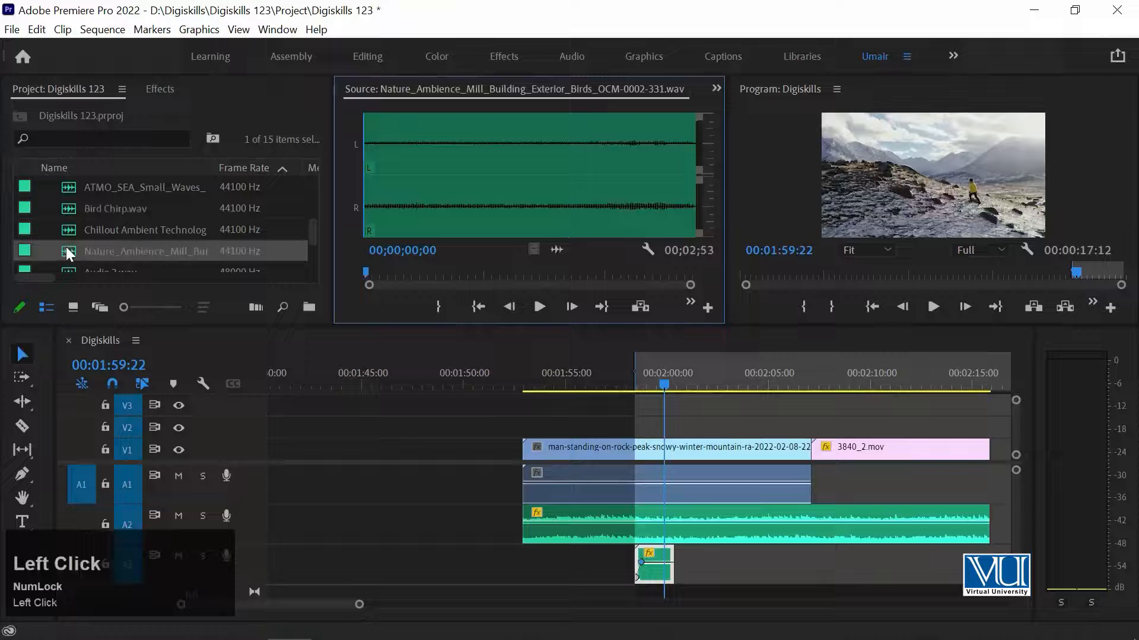
pyautogui.click(74, 188)
pyautogui.doubleClick(74, 188)
pyautogui.press('space')
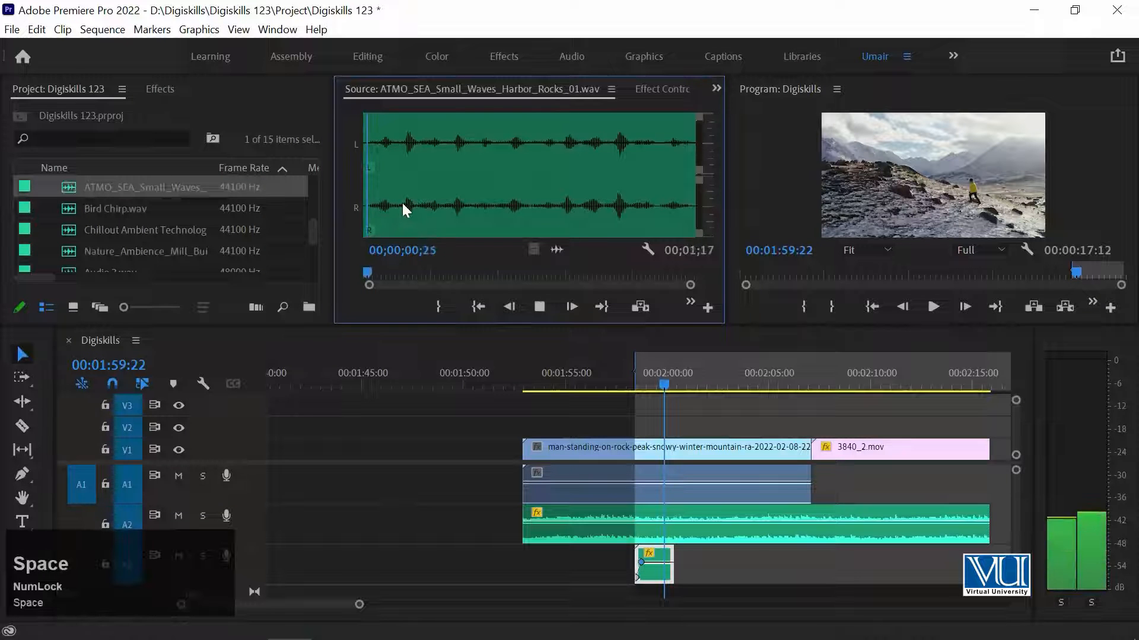
pyautogui.press('space')
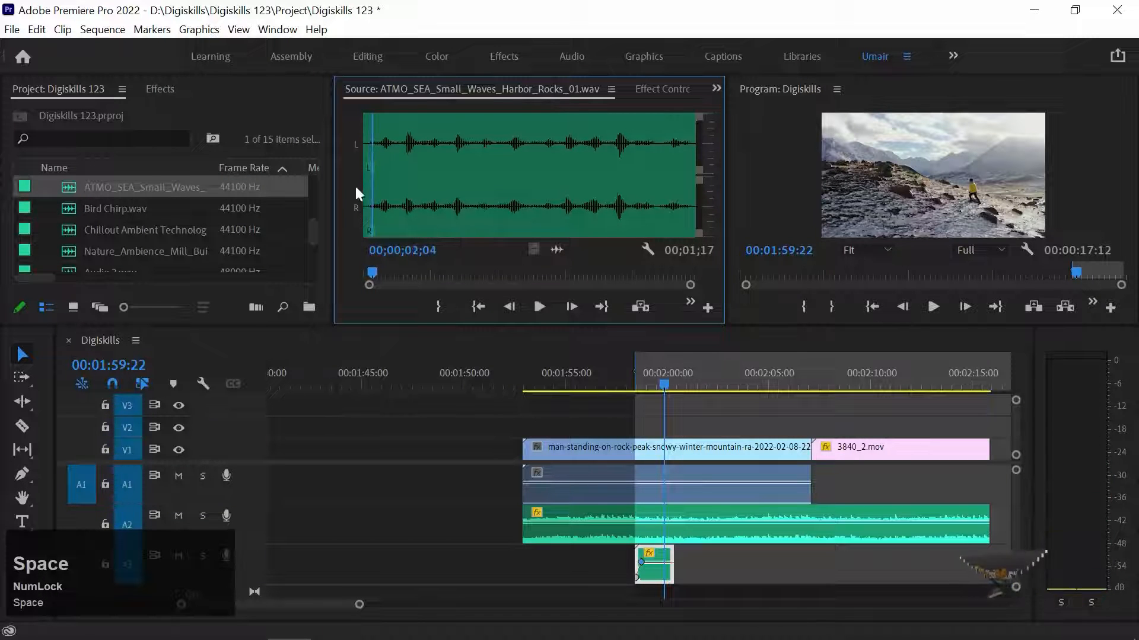
# Mark an Out point at 00;00;07;01 in the sea waves source and place its audio on A3 under the start of 3840_2.mov
pyautogui.press('space')
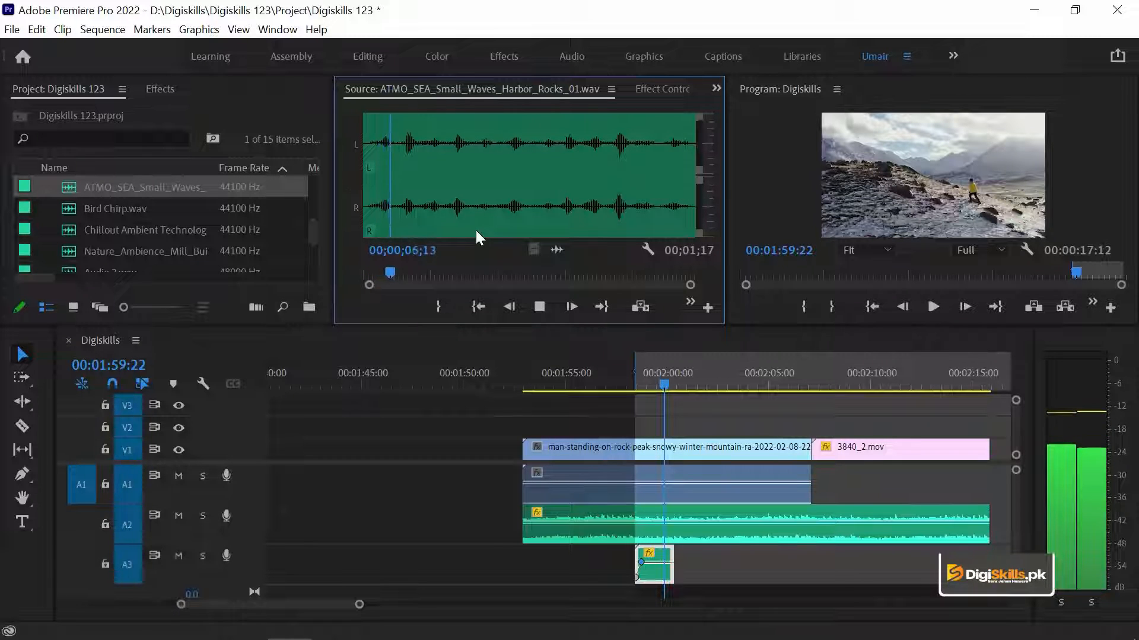
pyautogui.press('o')
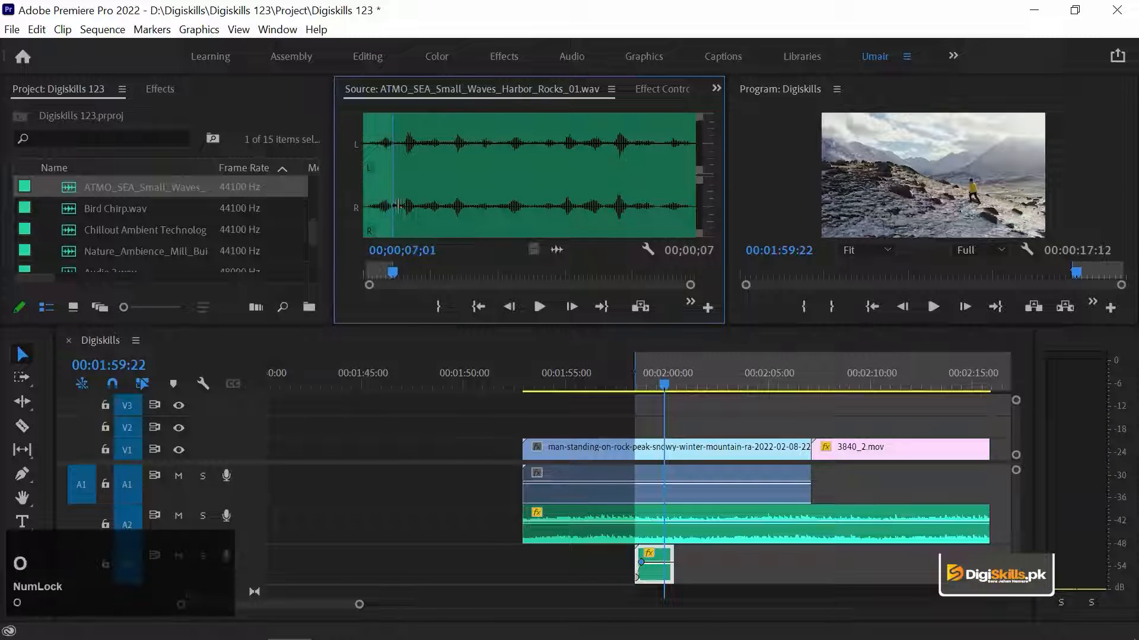
pyautogui.moveTo(557, 249); pyautogui.dragTo(810, 569)
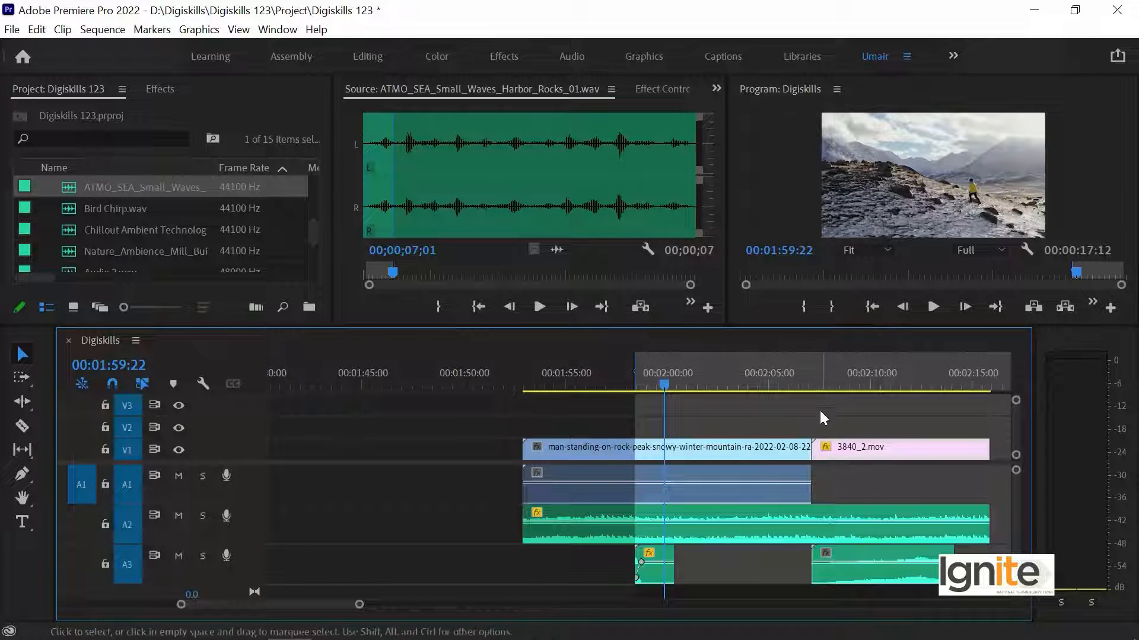
# Play the sequence from 00:02:03:19 through the sea clip to check the waves sound against the music
pyautogui.click(746, 380)
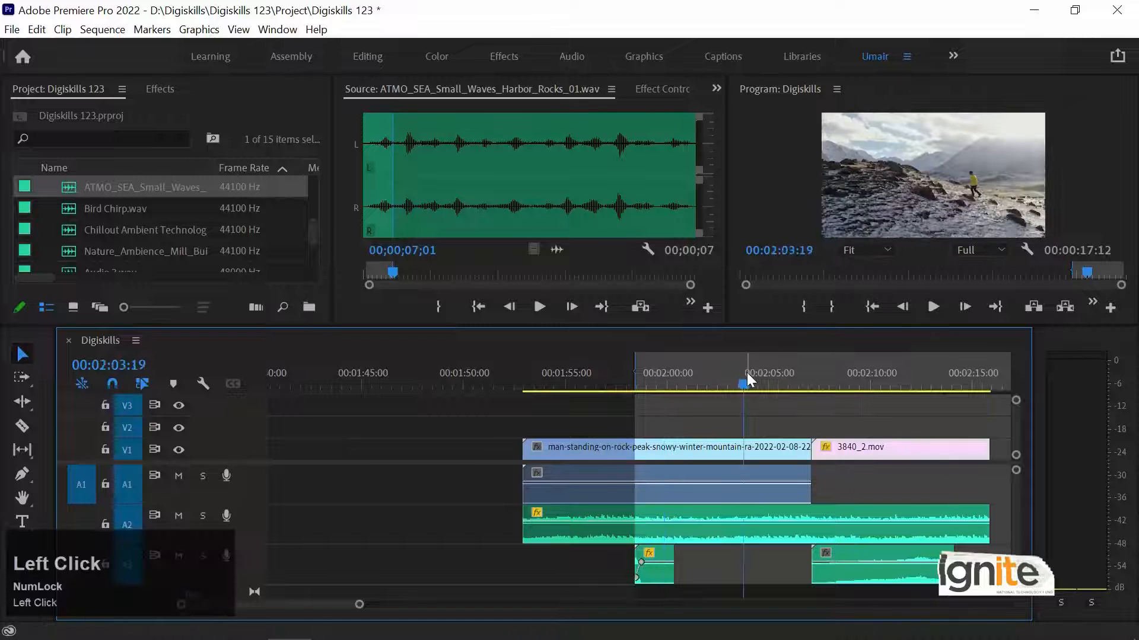
pyautogui.press('space')
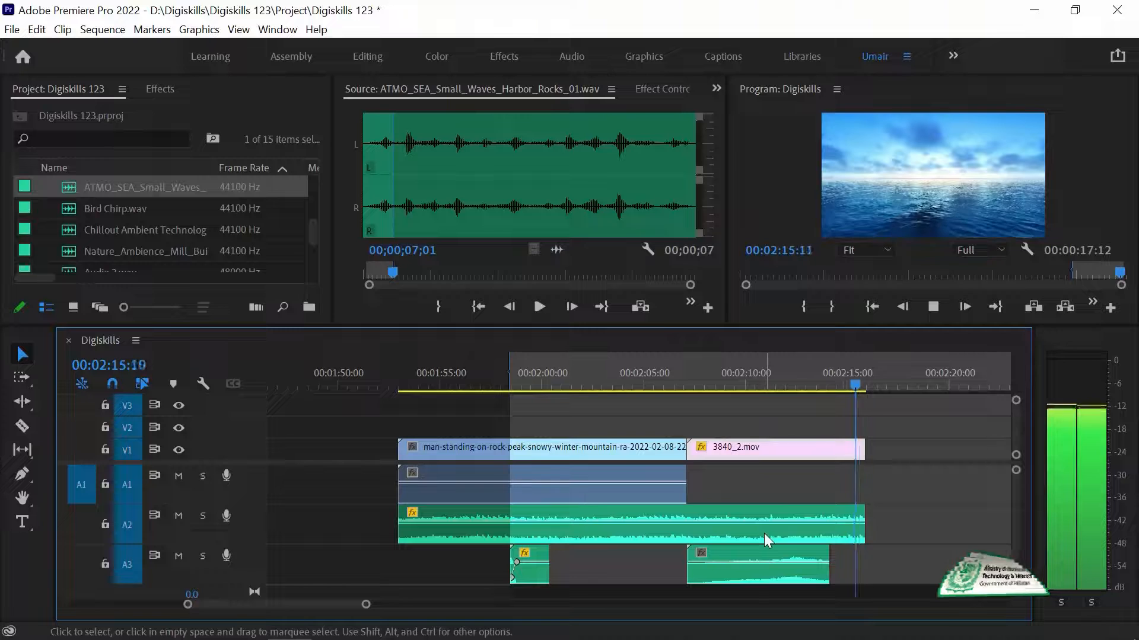
pyautogui.press('space')
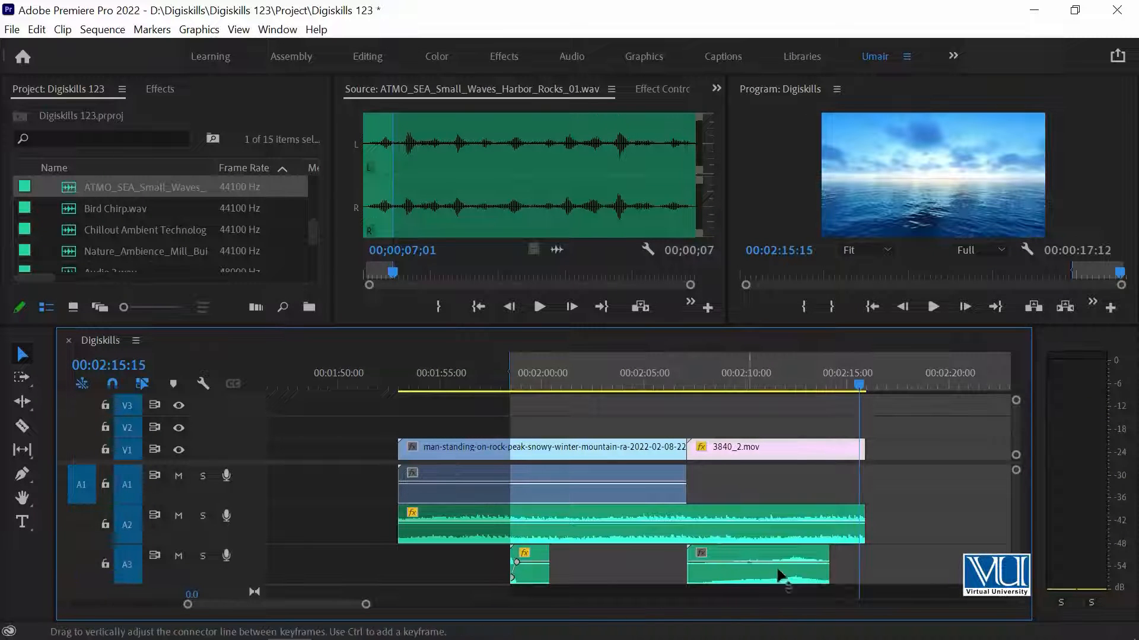
# Move the sea waves clip on A3 to start at about 00:02:05 and extend its end to about 00:02:14
pyautogui.moveTo(732, 548); pyautogui.dragTo(695, 536)
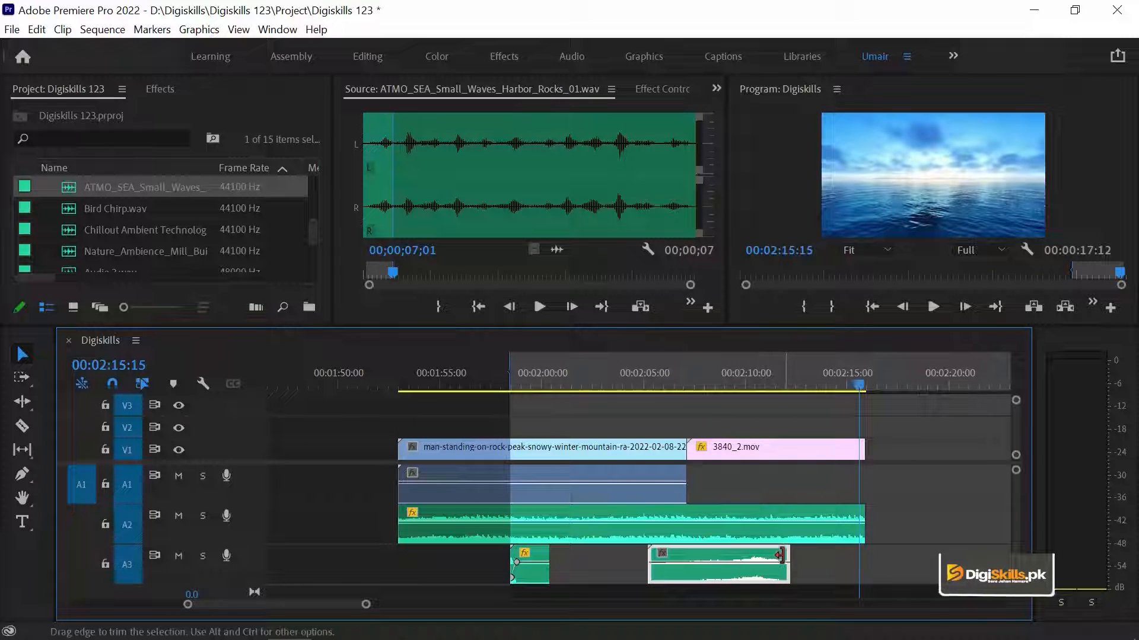
pyautogui.moveTo(780, 555); pyautogui.dragTo(843, 556)
pyautogui.hotkey('ctrl', 'z')
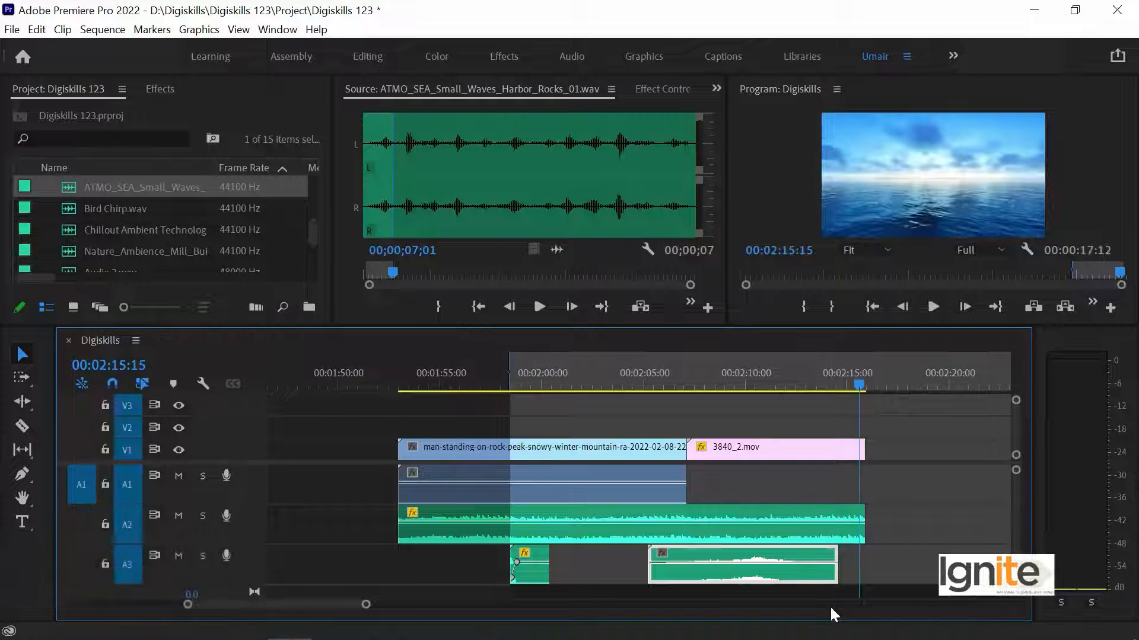
# Play the sequence from about 00:02:05 to check how the repositioned waves sound leads into 3840_2.mov
pyautogui.click(640, 375)
pyautogui.press('space')
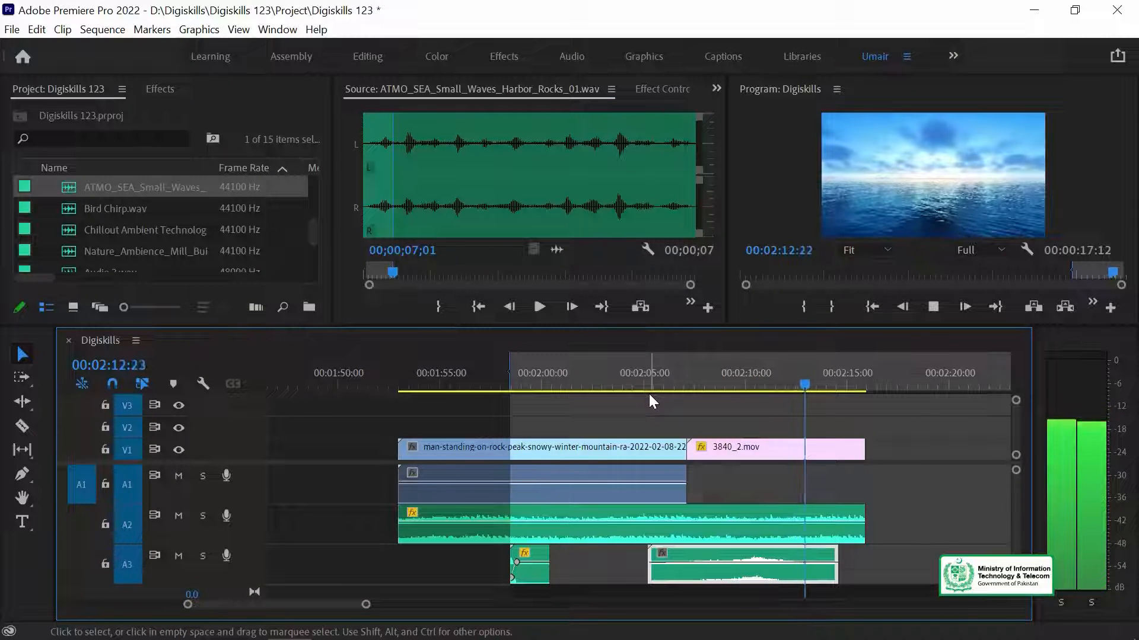
pyautogui.press('space')
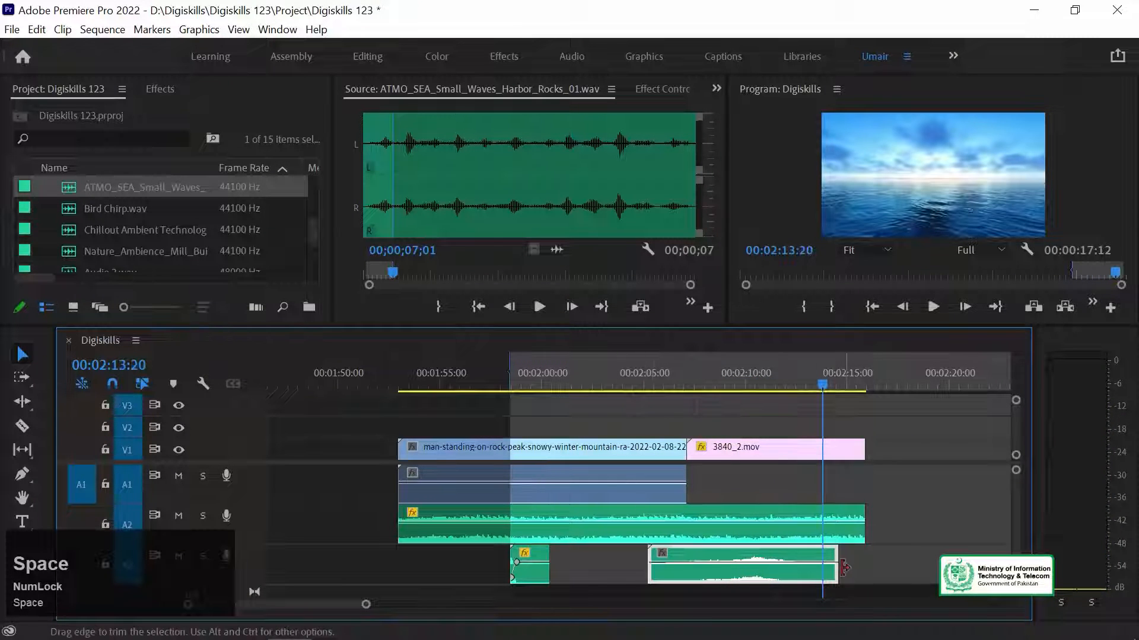
# Lower the sea waves clip's audio gain on A3 by 6 dB
pyautogui.rightClick(744, 557)
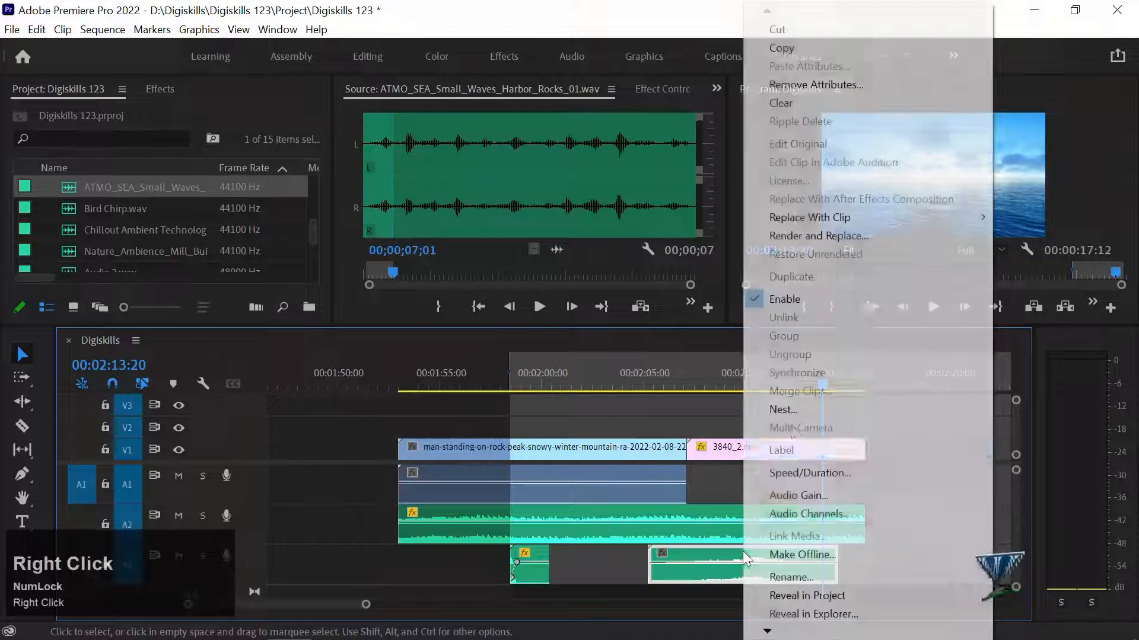
pyautogui.click(800, 496)
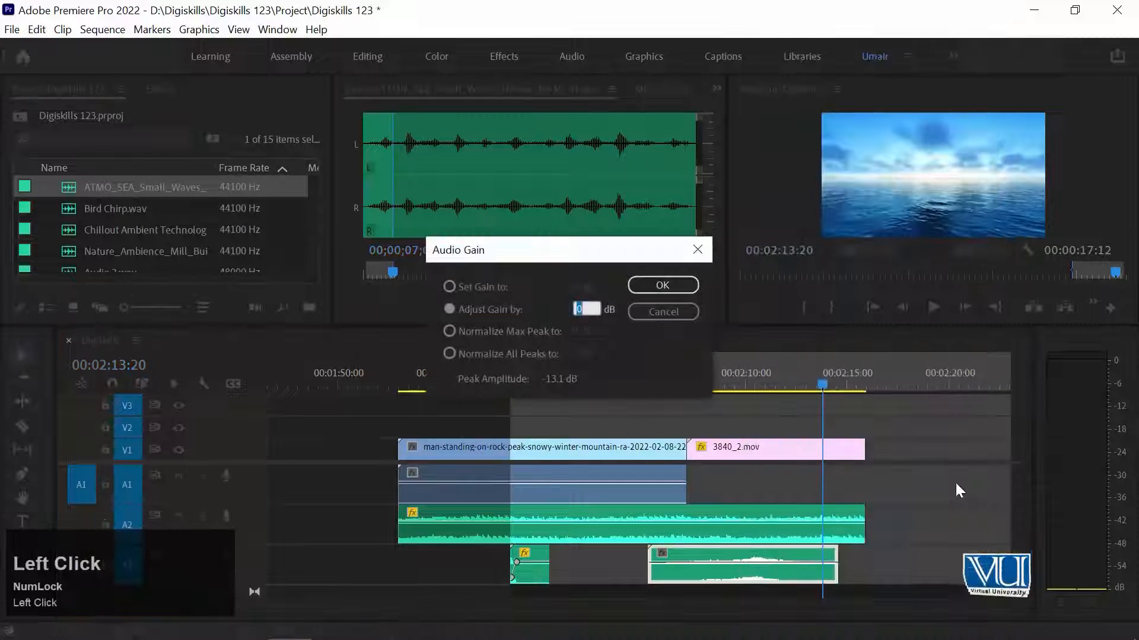
pyautogui.write('-6')
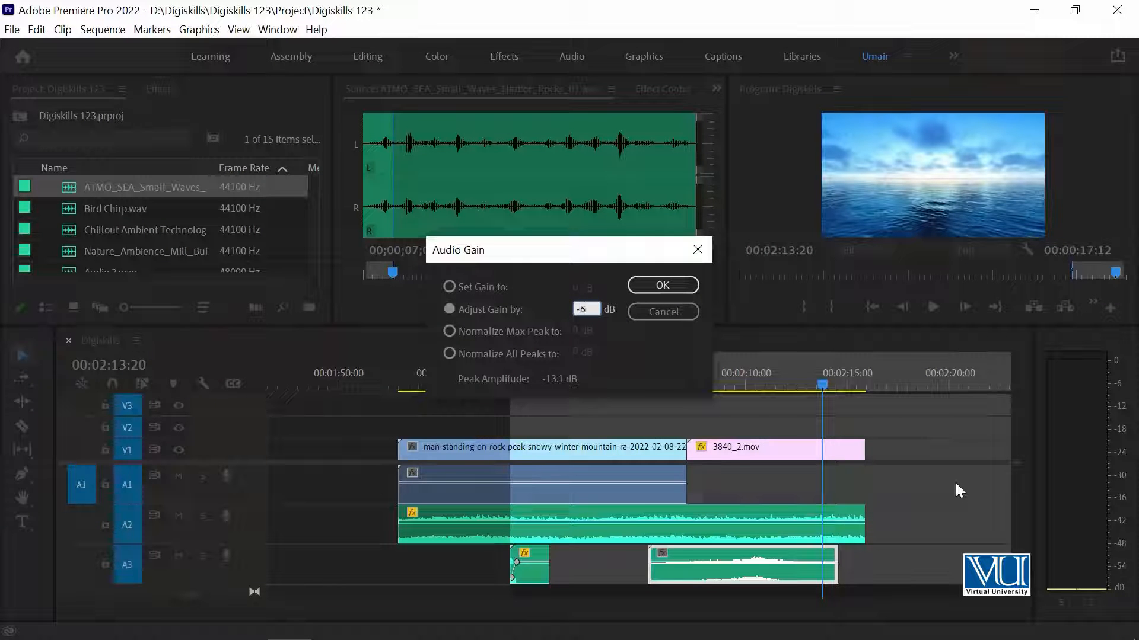
pyautogui.press('Return')
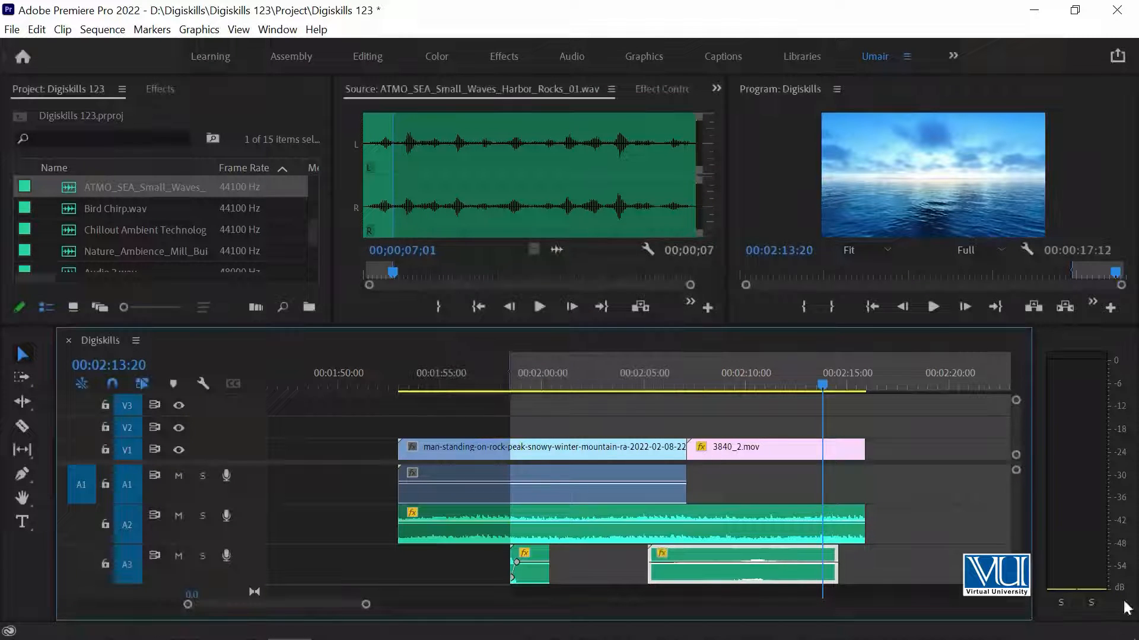
# Play the sequence from about 00:02:09 to judge the quieter waves against the music
pyautogui.click(727, 375)
pyautogui.press('space')
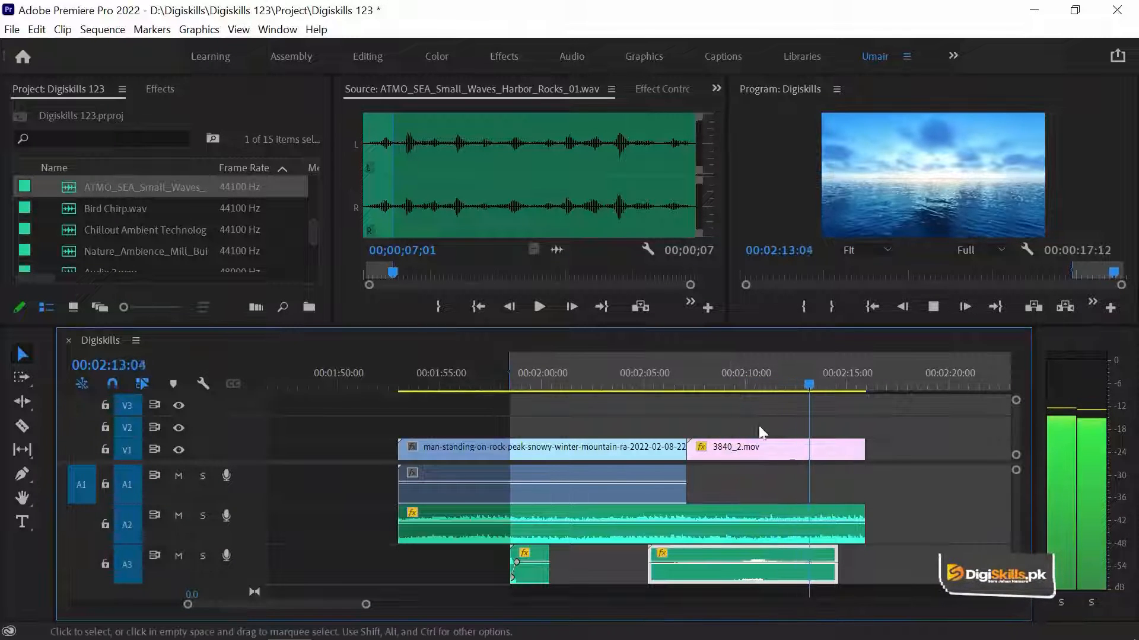
pyautogui.press('space')
# Add three volume keyframes to the sea waves clip around 00:02:10 and raise the middle one into a peak
pyautogui.press('=')
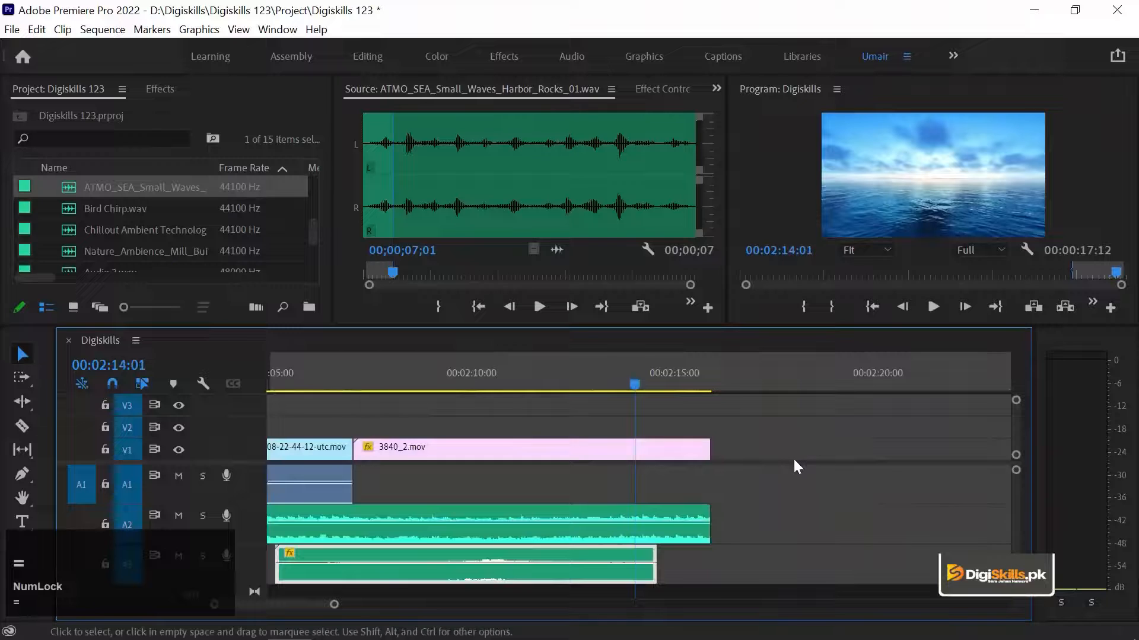
pyautogui.press('p')
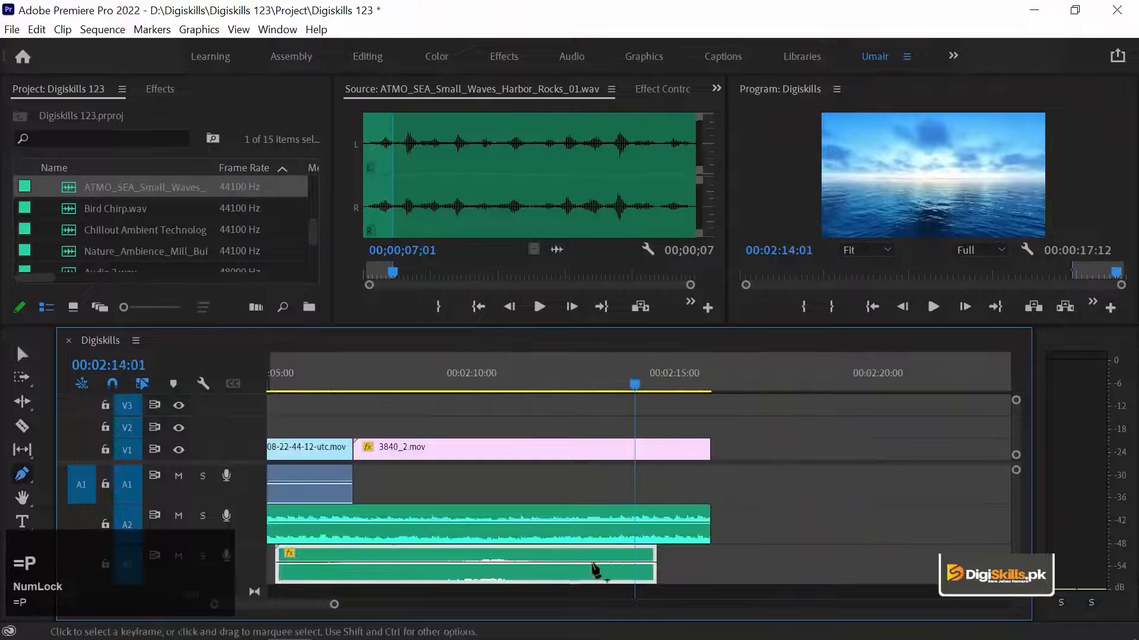
pyautogui.click(454, 562)
pyautogui.click(484, 562)
pyautogui.moveTo(472, 562); pyautogui.dragTo(471, 554)
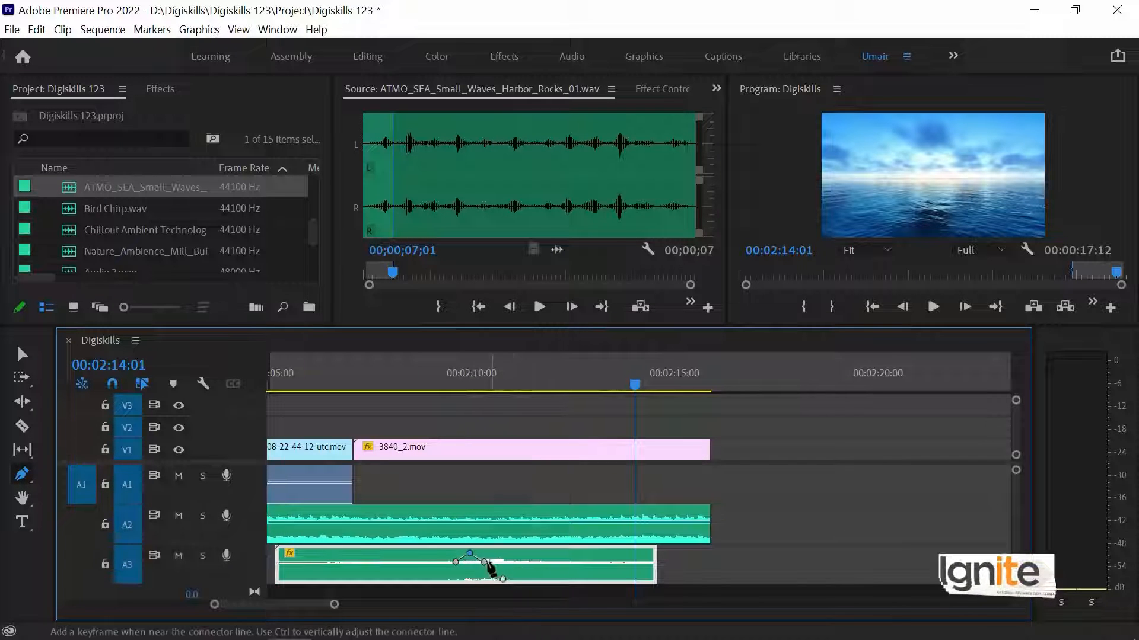
# Replay the sea waves section around 00:02:10 to hear the volume peak and examine its keyframes
pyautogui.click(424, 380)
pyautogui.press('space')
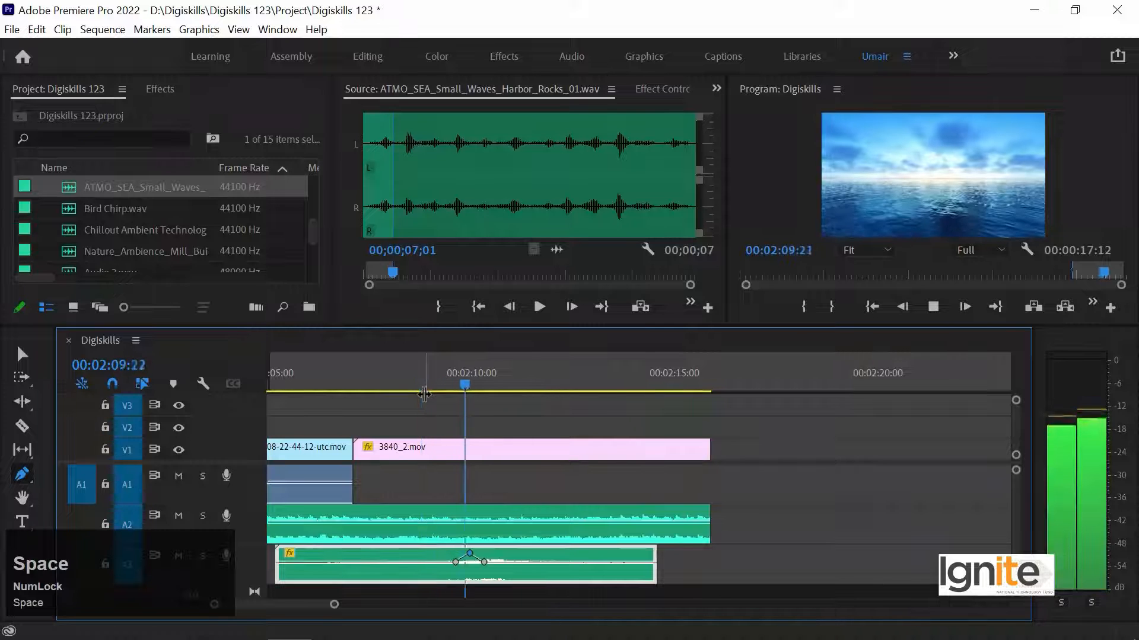
pyautogui.press('space')
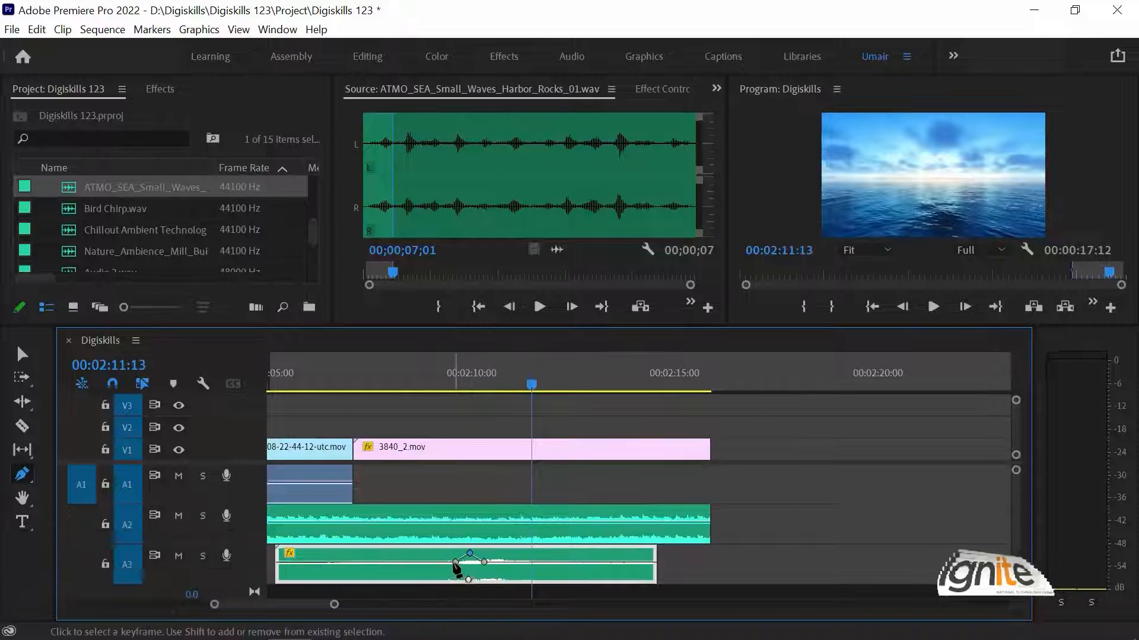
pyautogui.click(437, 374)
pyautogui.click(461, 574)
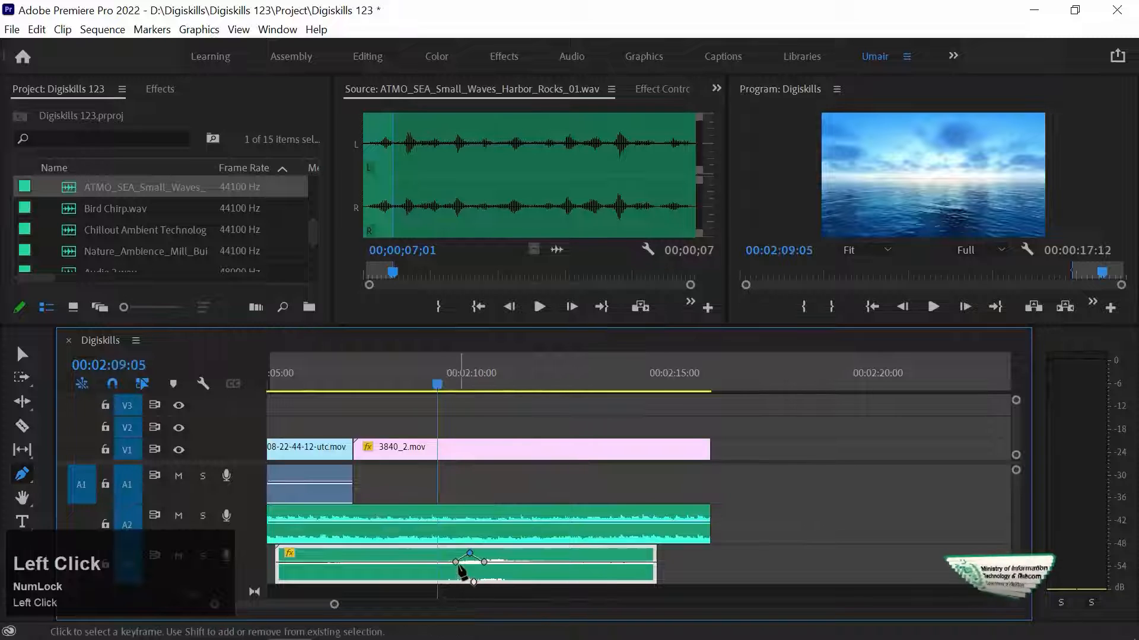
pyautogui.click(471, 556)
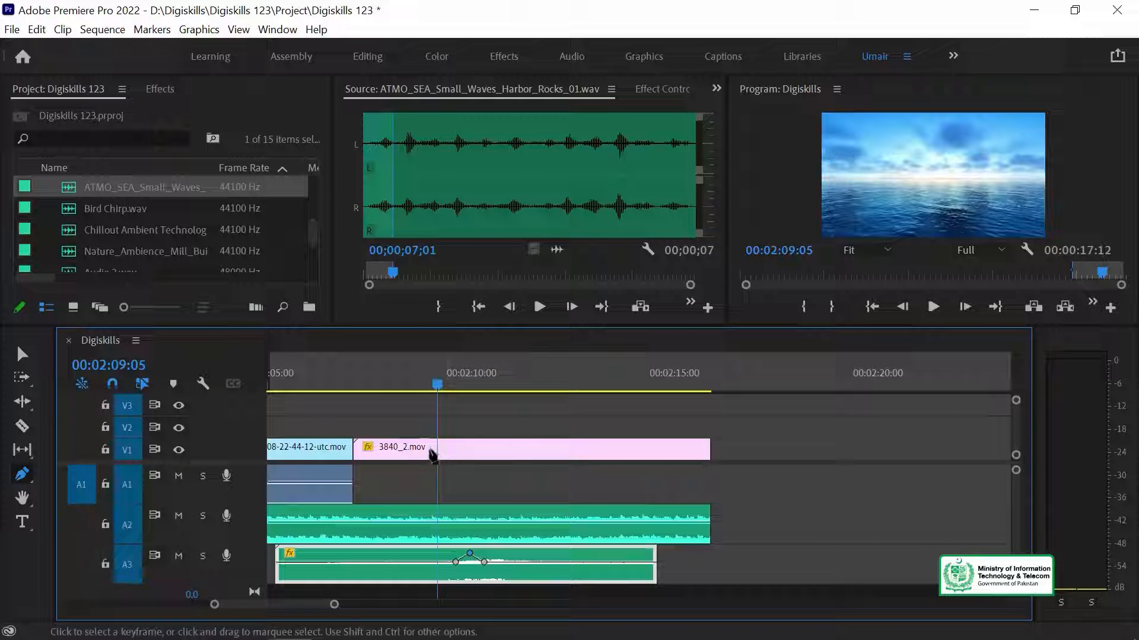
pyautogui.click(383, 374)
pyautogui.press('space')
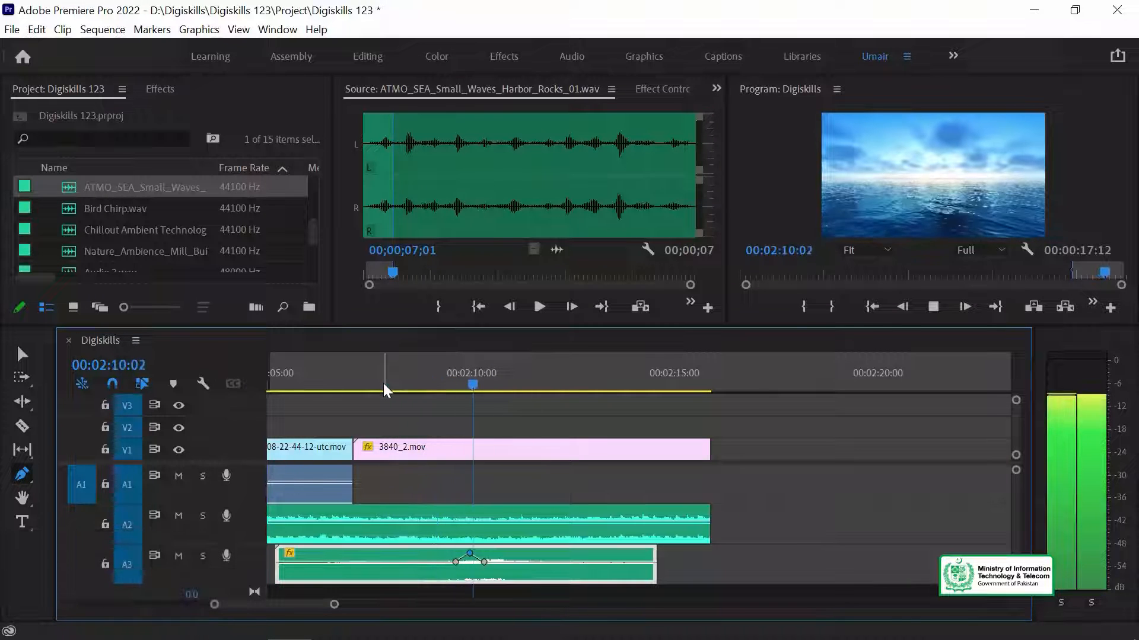
pyautogui.press('space')
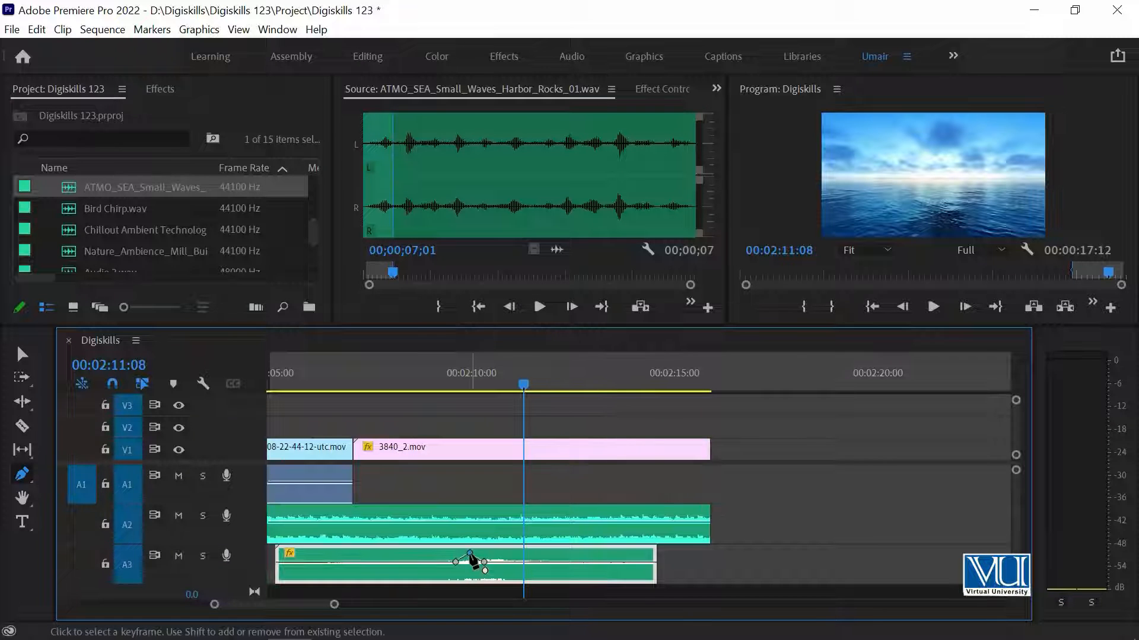
# Try a volume dip at the sea waves clip's middle keyframe, and remove the three keyframes around 00:02:10
pyautogui.moveTo(472, 559)
pyautogui.moveTo(472, 560); pyautogui.dragTo(445, 612)
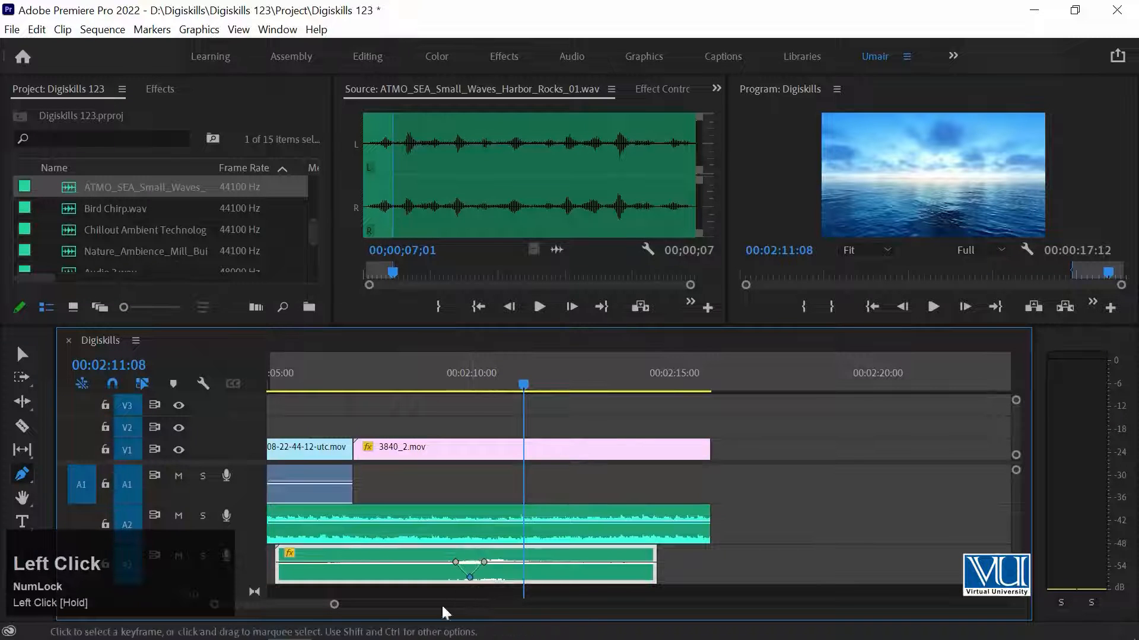
pyautogui.click(368, 377)
pyautogui.press('space')
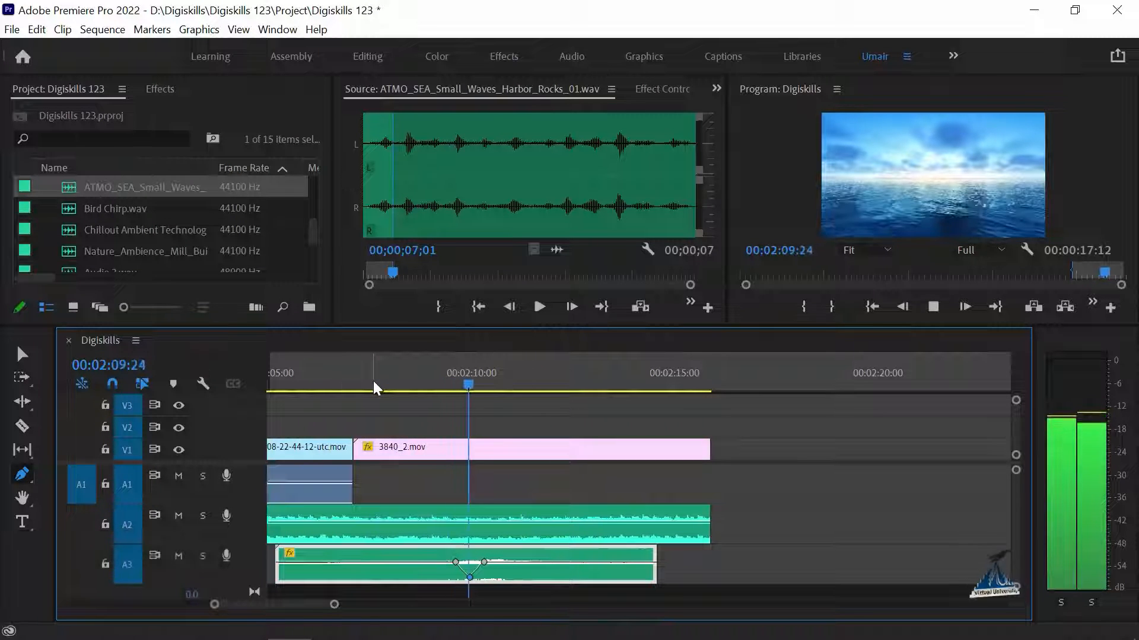
pyautogui.press('space')
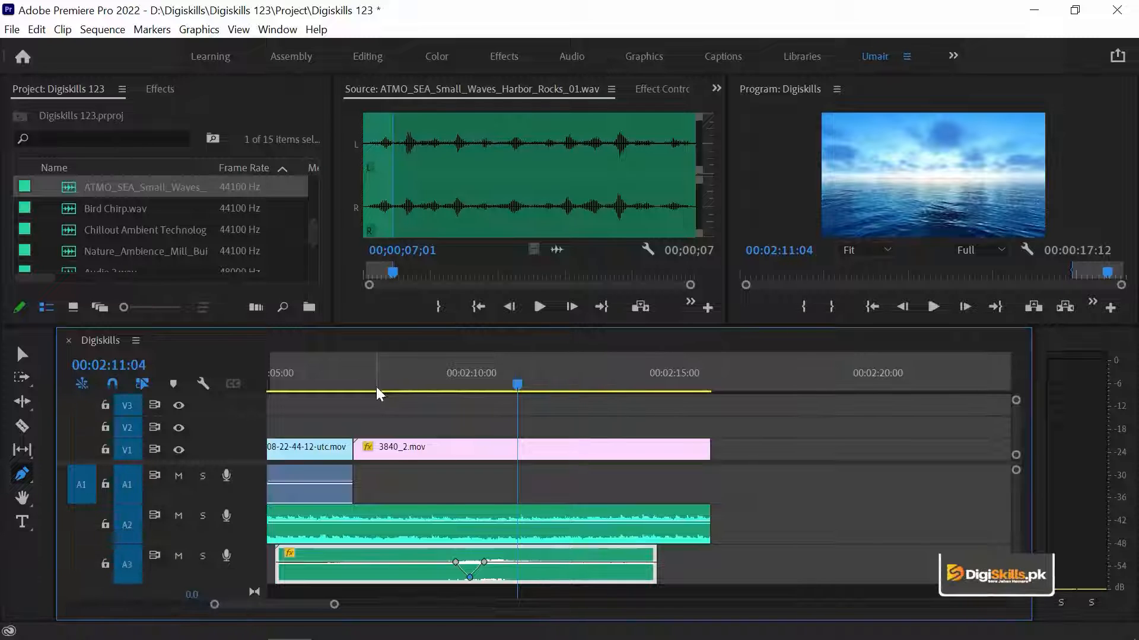
pyautogui.press('ctrl')
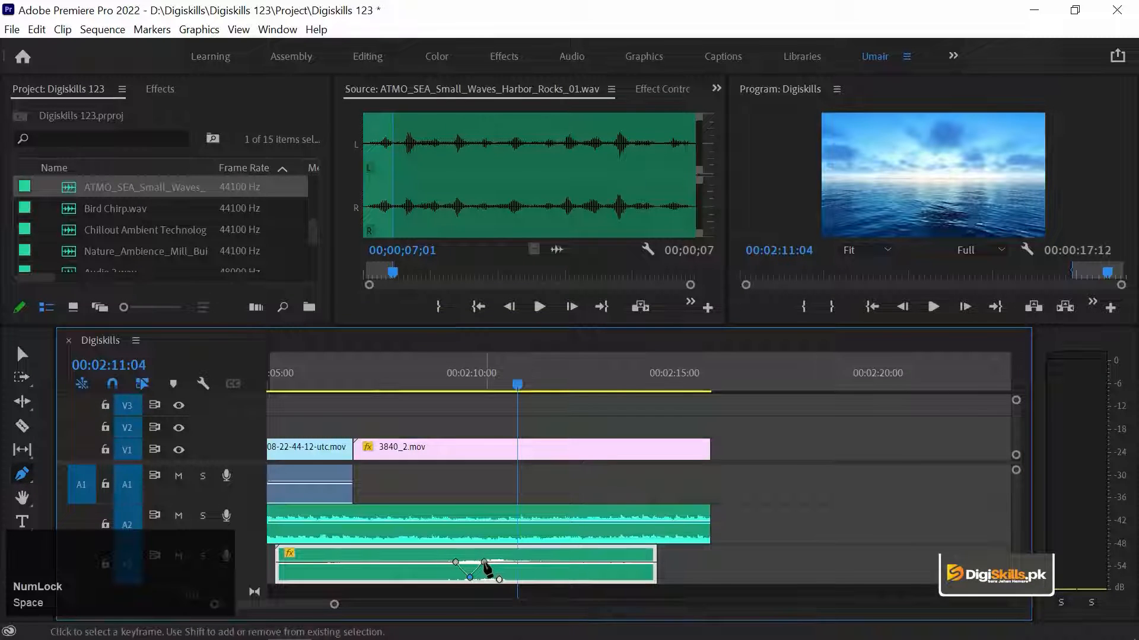
pyautogui.moveTo(484, 562); pyautogui.dragTo(457, 563)
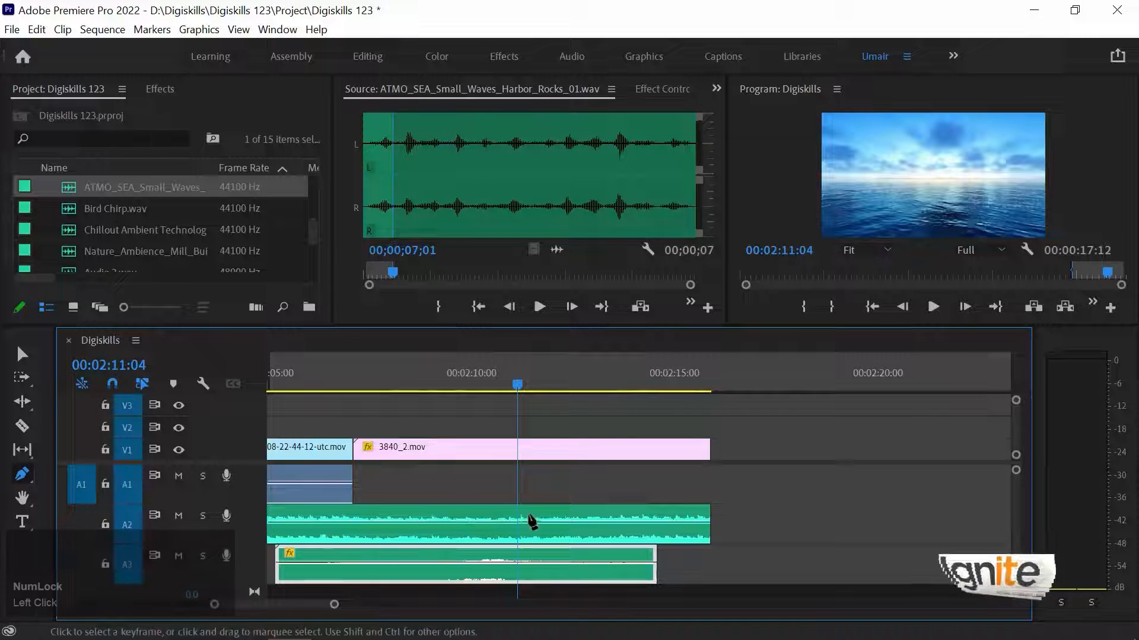
# Fade the sea waves clip in from its start to about 00:02:07 and out from about 00:02:13 to its end
pyautogui.click(581, 562)
pyautogui.moveTo(606, 563); pyautogui.dragTo(654, 577)
pyautogui.moveTo(292, 562); pyautogui.dragTo(292, 577)
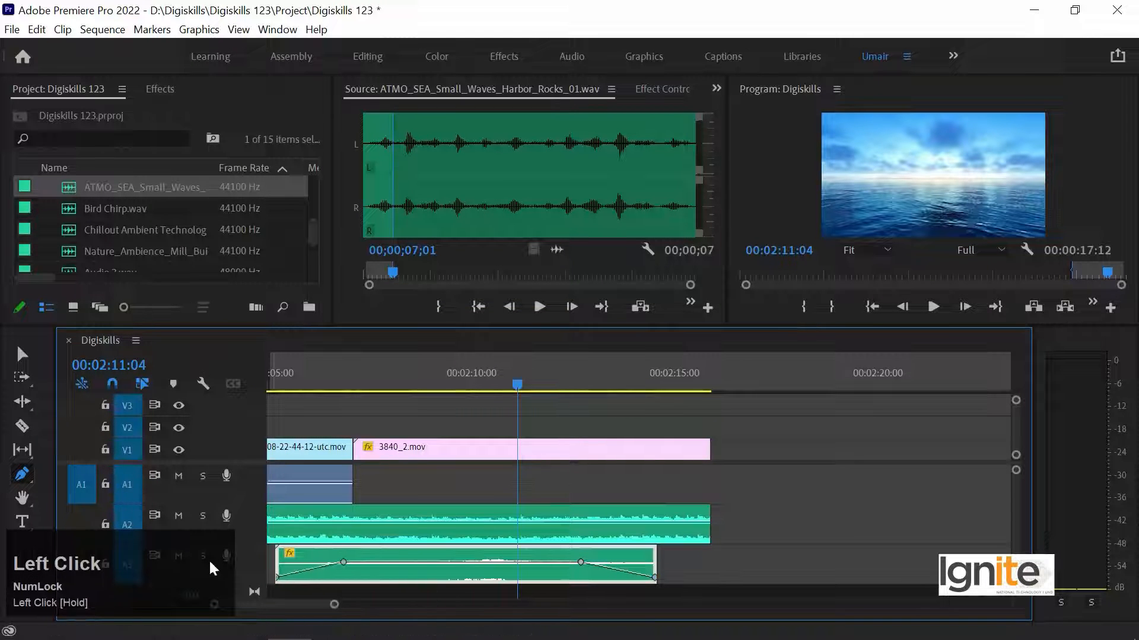
# Adjust the faded sea waves clip's audio gain by -8 dB
pyautogui.press('-')
pyautogui.write('g-8')
pyautogui.press('Return')
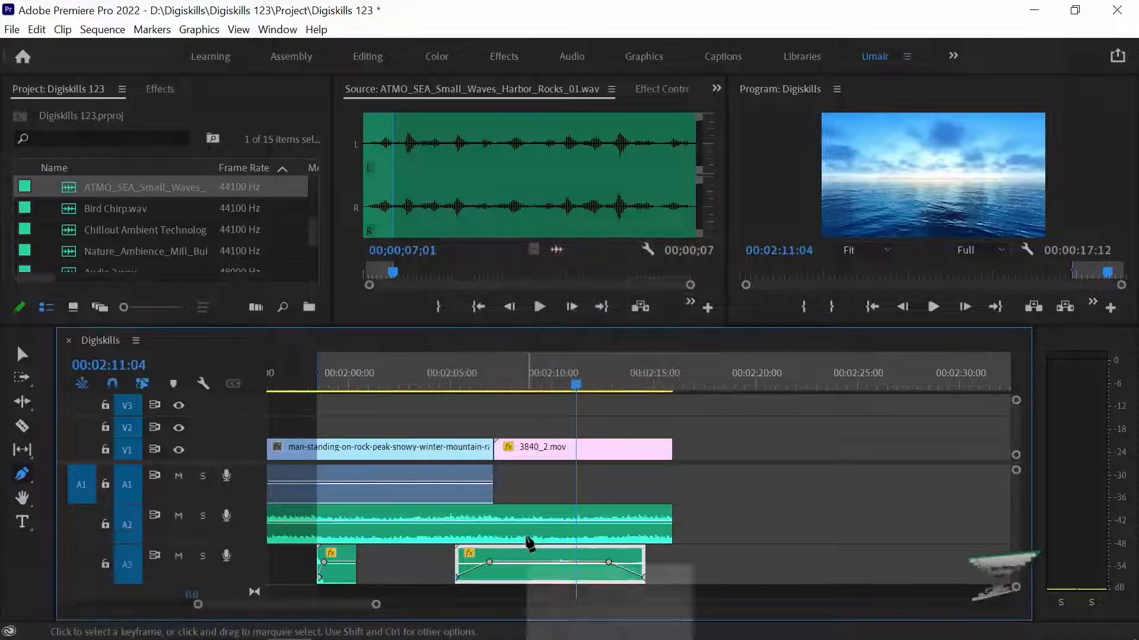
# Play the edit from its start at 00:01:52:23 to check how the music begins
pyautogui.press('-')
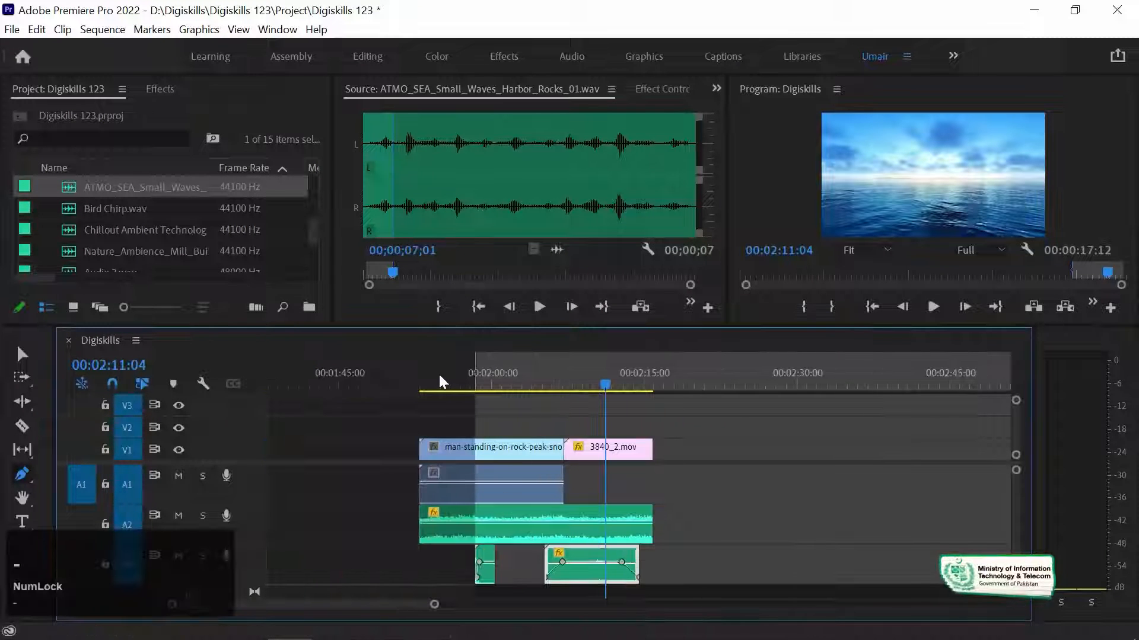
pyautogui.press('v')
pyautogui.moveTo(369, 436); pyautogui.dragTo(683, 559)
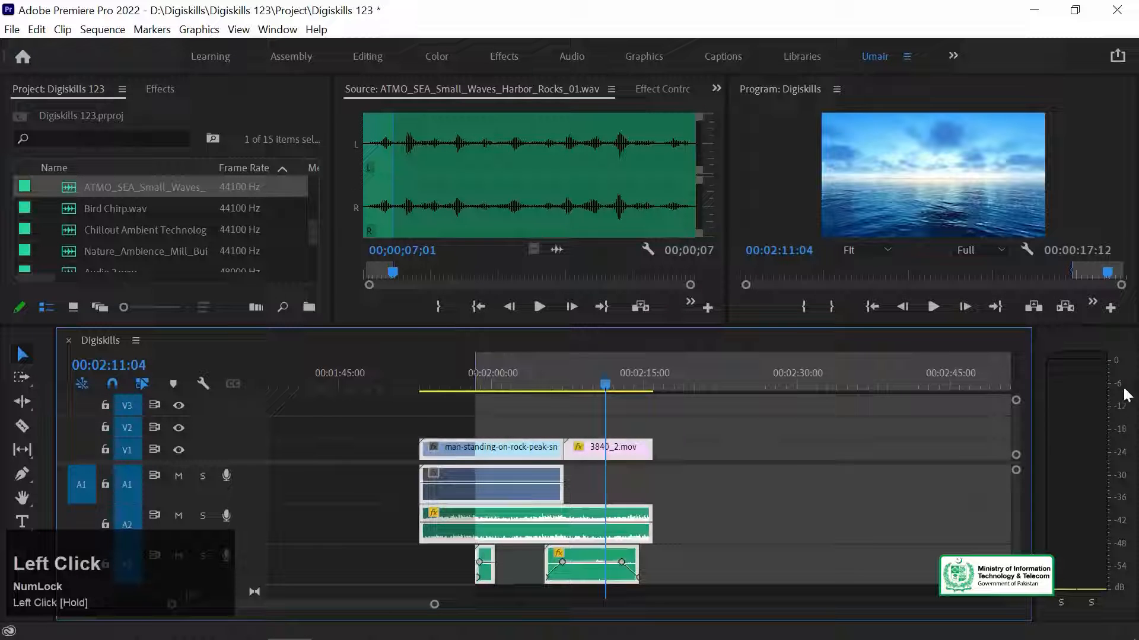
pyautogui.click(443, 380)
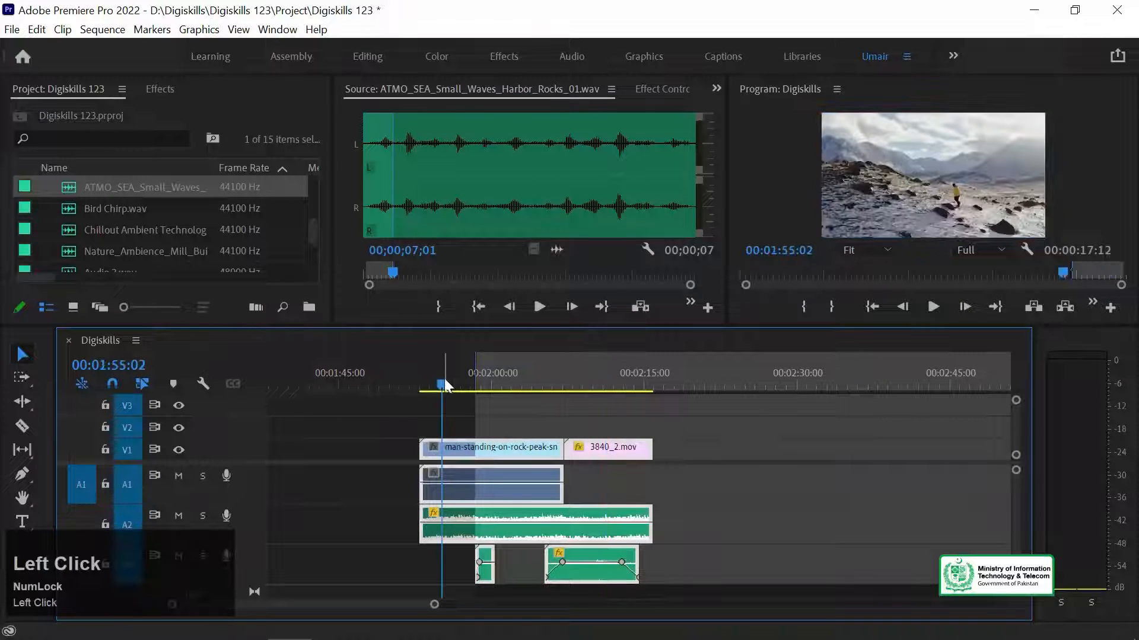
pyautogui.press('Up')
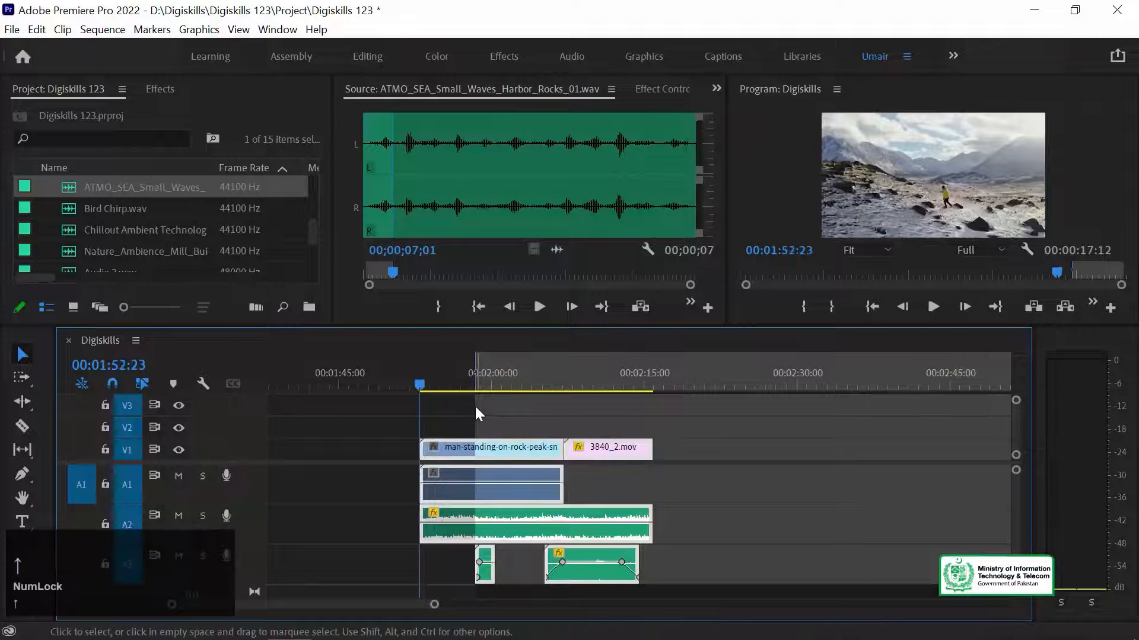
pyautogui.press('space')
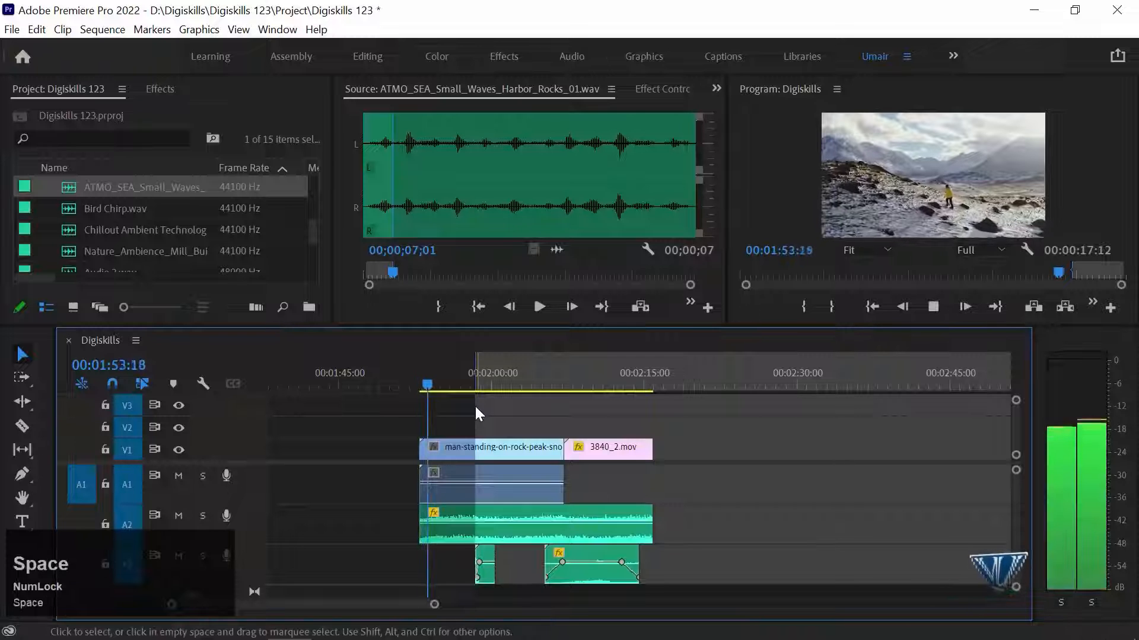
pyautogui.press('space')
# Fade the A2 music in from -999.0 dB at 00:01:52:23 to its normal level at about 00:01:54:10
pyautogui.press('=')
pyautogui.press('=')
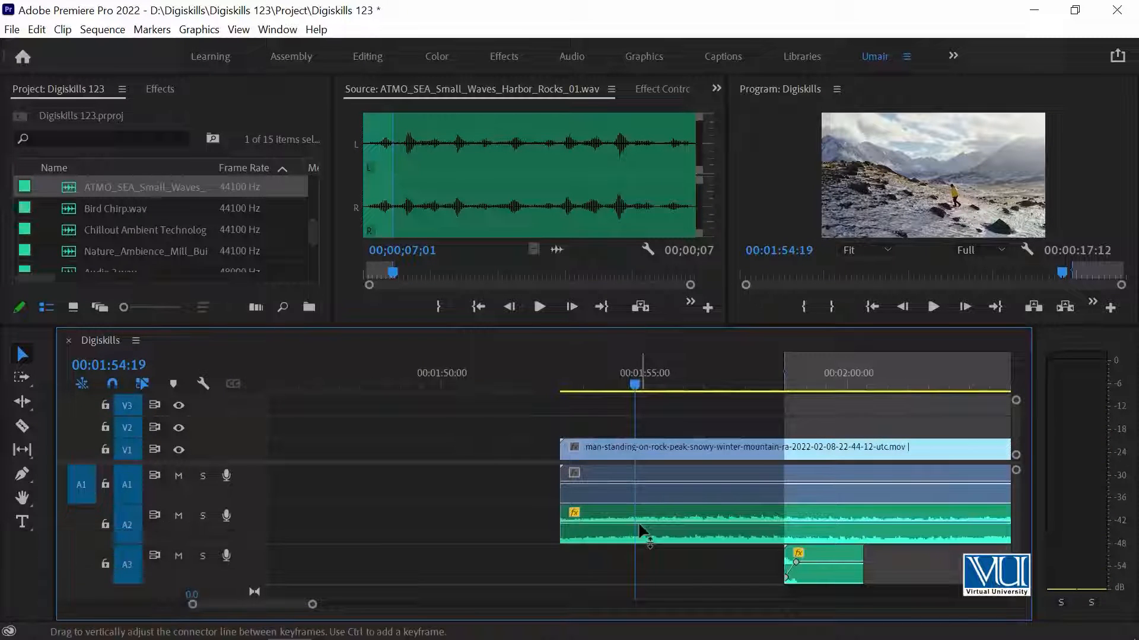
pyautogui.press('p')
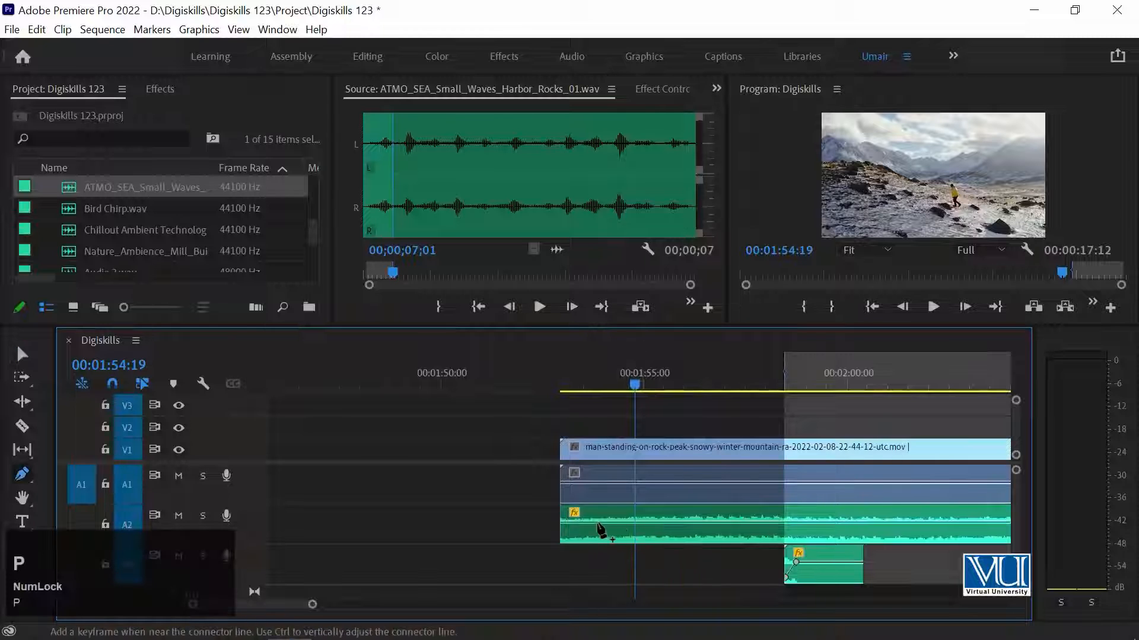
pyautogui.click(618, 523)
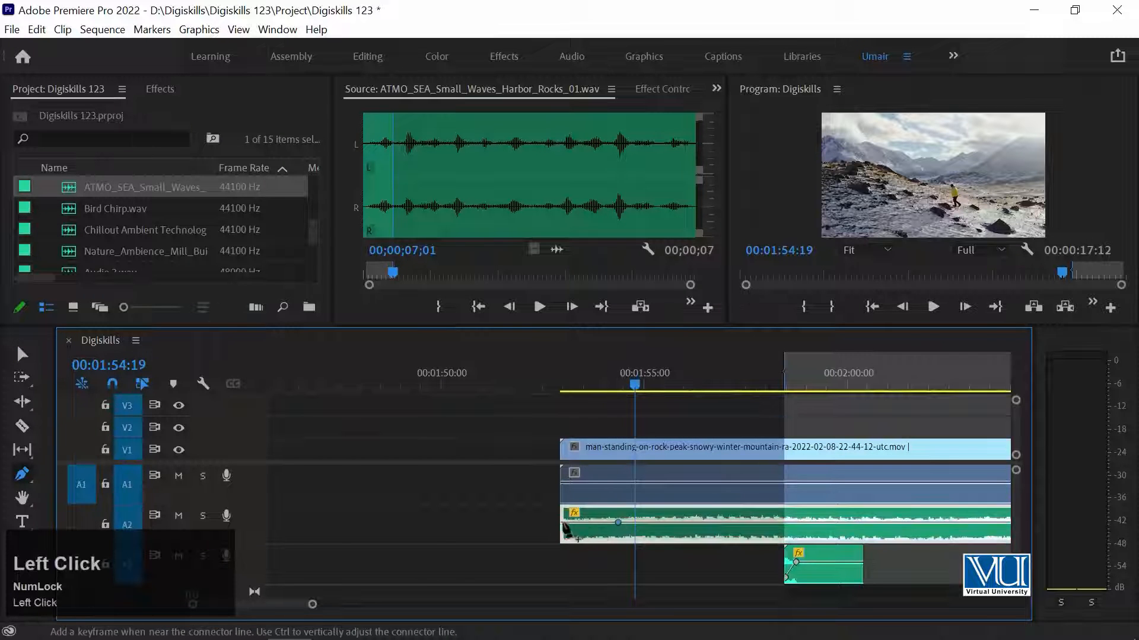
pyautogui.moveTo(564, 524); pyautogui.dragTo(561, 536)
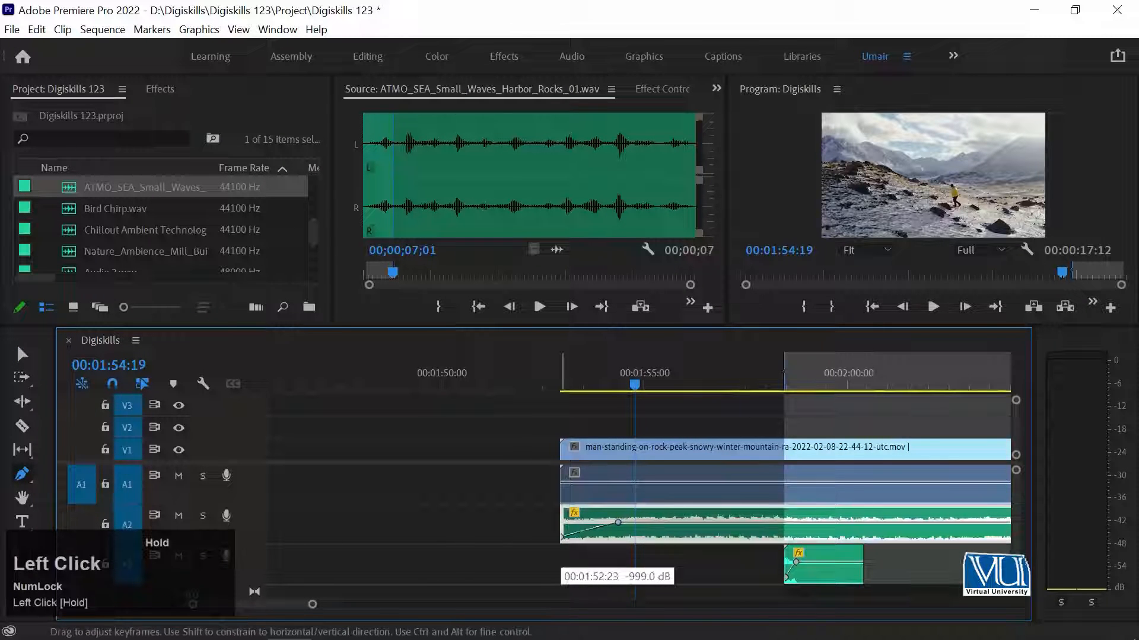
# Play the whole edit from 00:01:52:23 to check the music fade-in and both sound effects
pyautogui.press('Up')
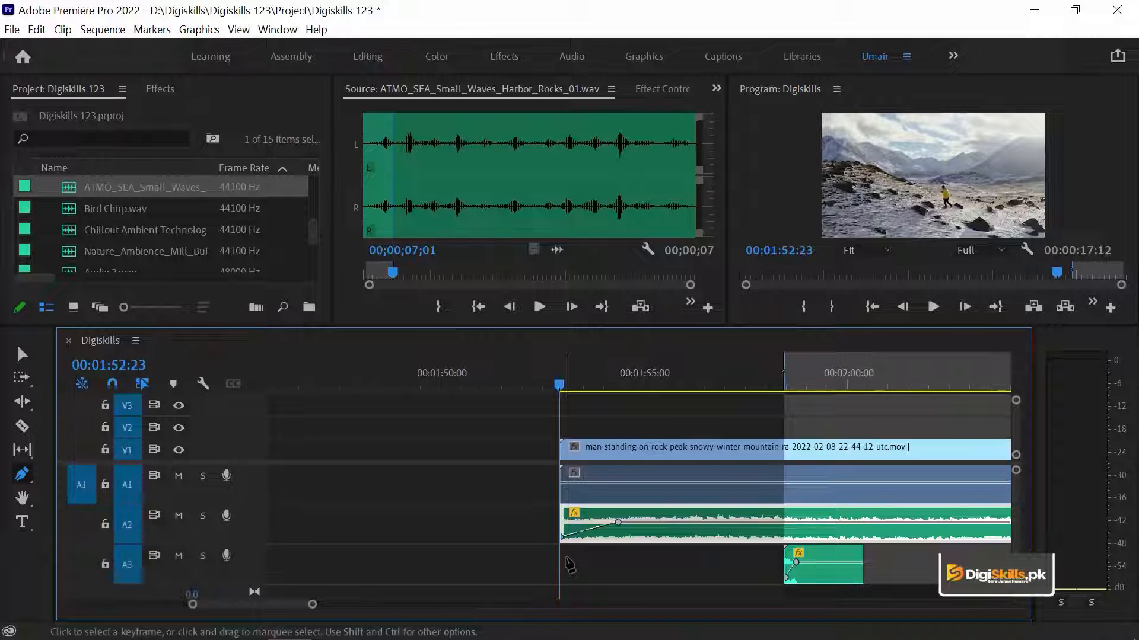
pyautogui.press('space')
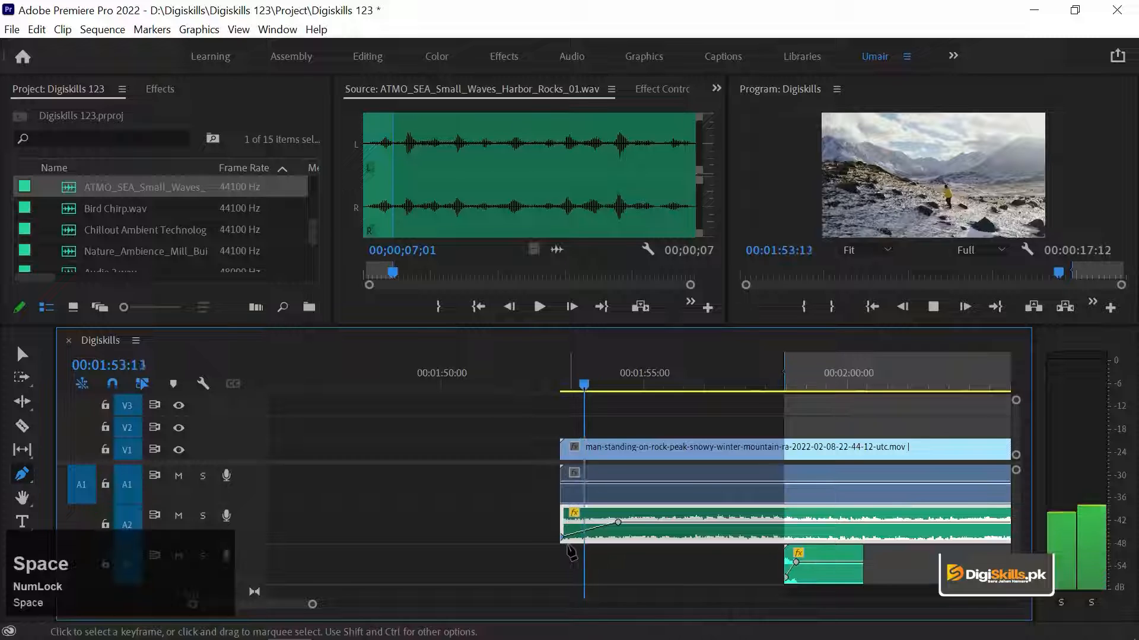
pyautogui.press('-')
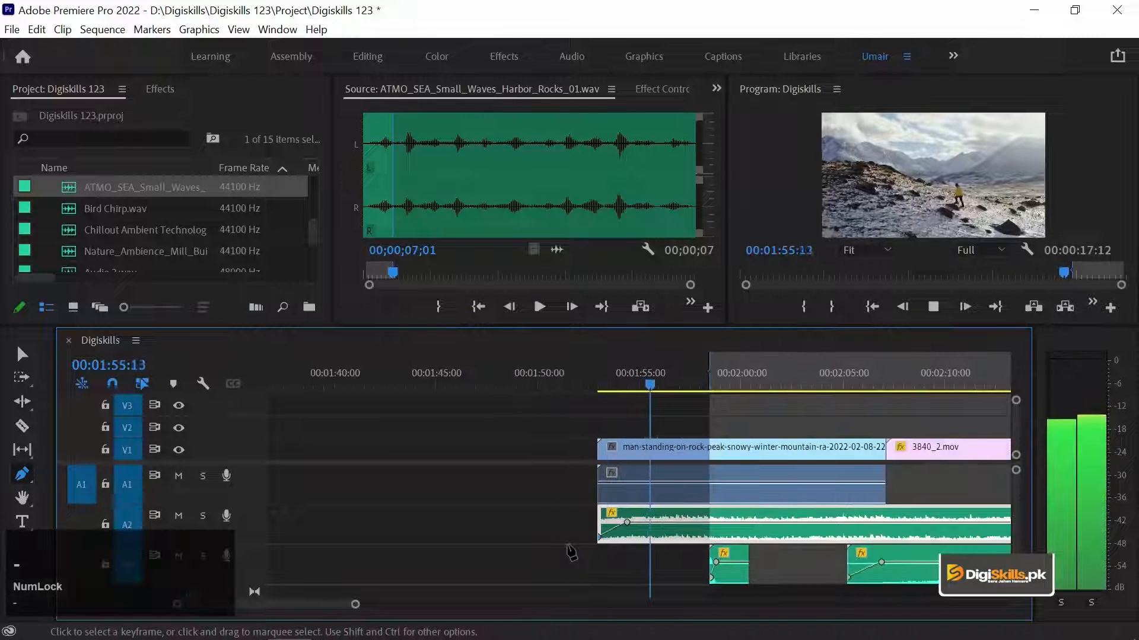
pyautogui.press('space')
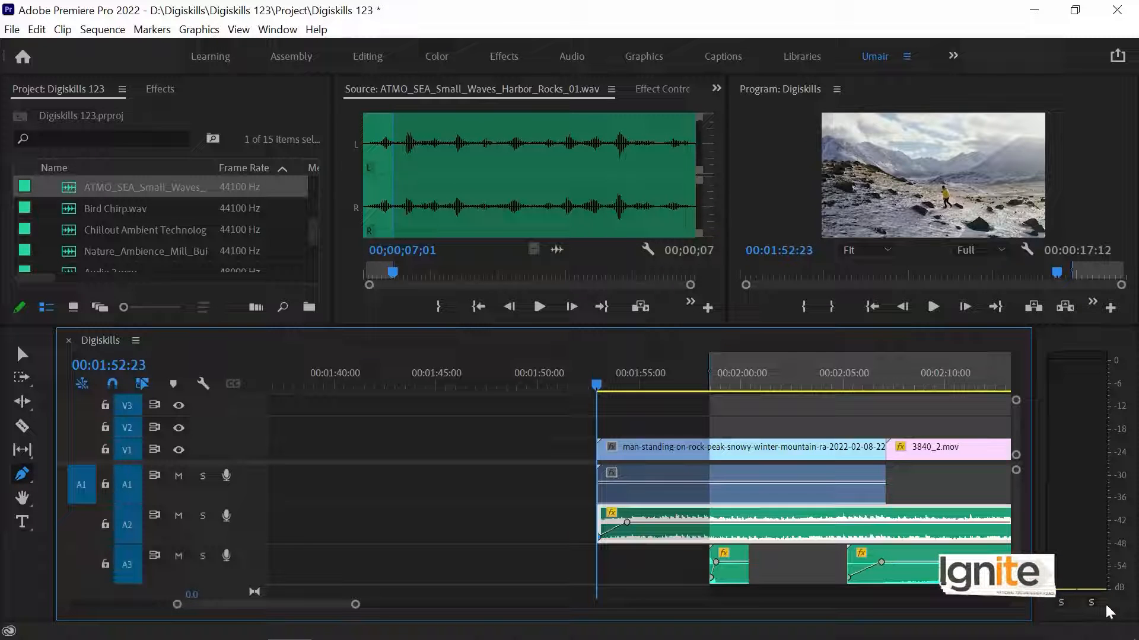
pyautogui.press('space')
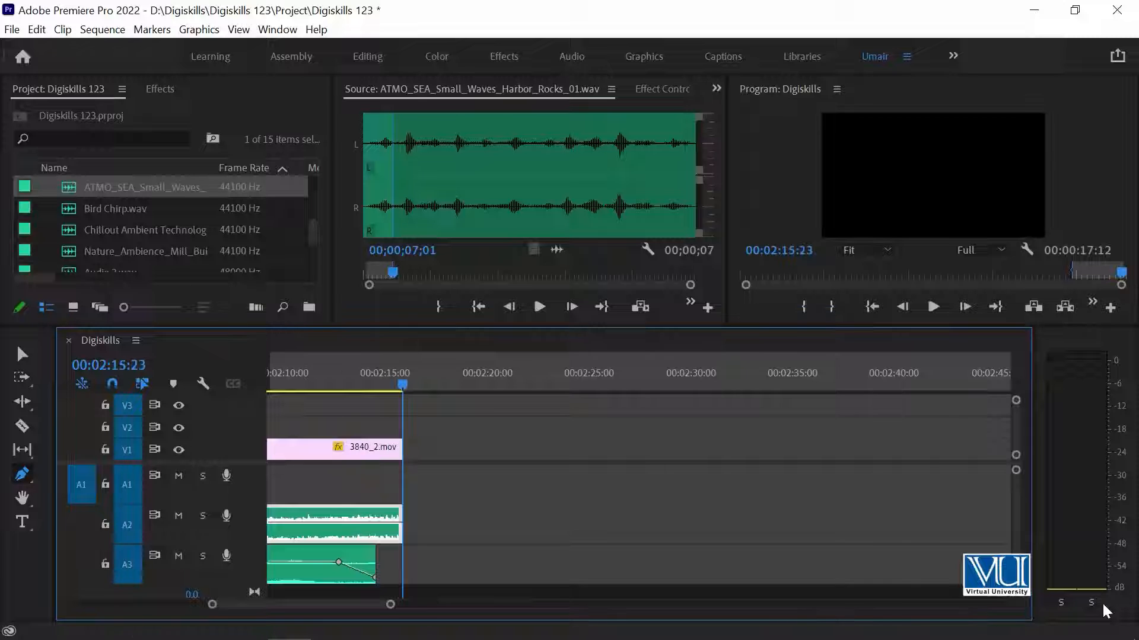
# Fade the A2 music out from about 00:02:11:18 to its end at 00:02:15:23
pyautogui.click(344, 529)
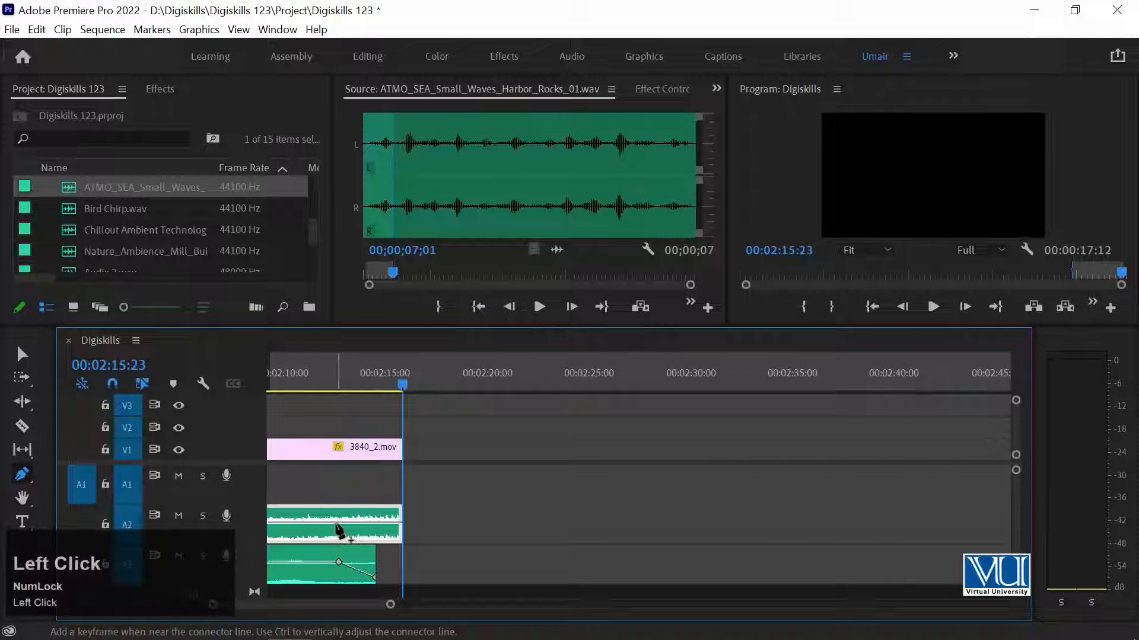
pyautogui.hotkey('ctrl', 'z')
pyautogui.click(360, 523)
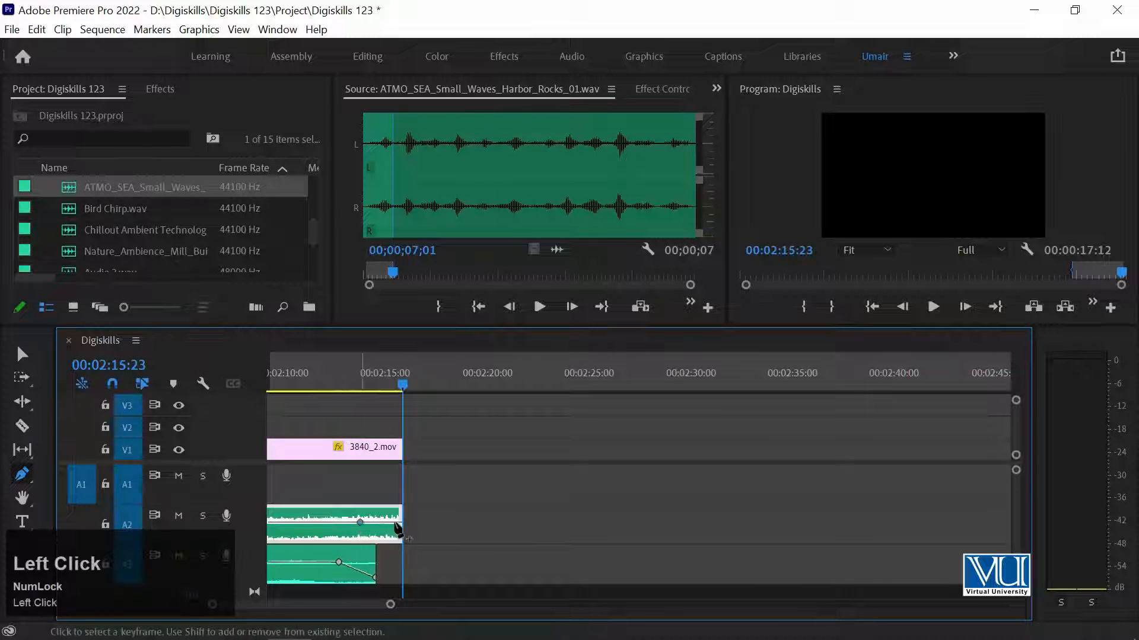
pyautogui.moveTo(400, 522); pyautogui.dragTo(375, 562)
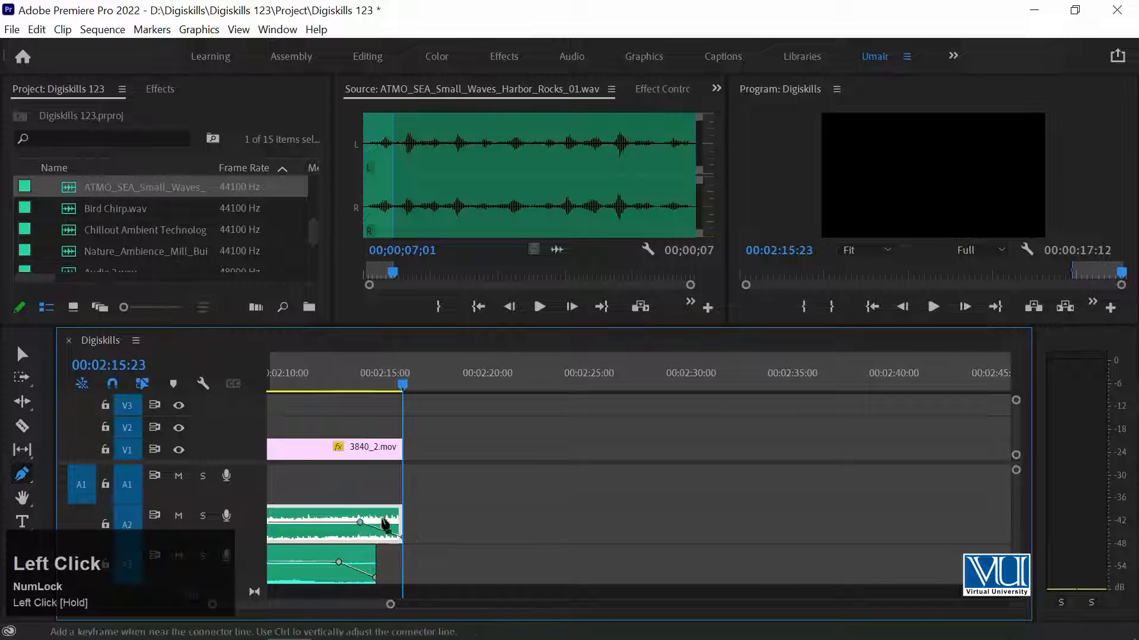
pyautogui.click(356, 381)
pyautogui.press('-')
pyautogui.moveTo(641, 521); pyautogui.dragTo(602, 523)
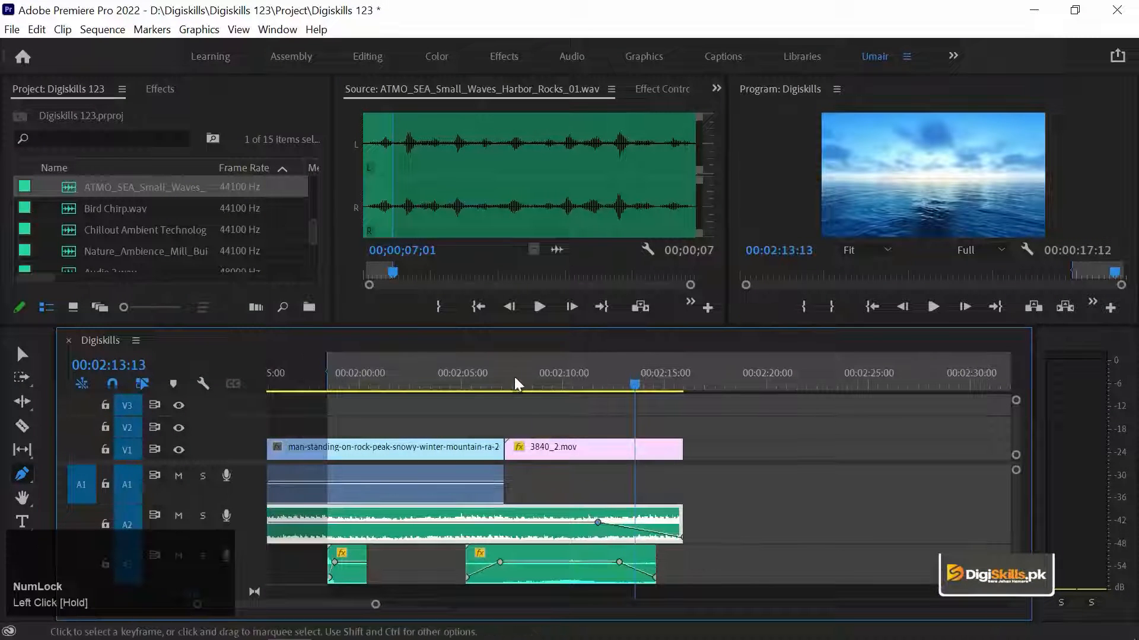
# Play the sequence from about 00:02:08:15 to check the music's fade-out
pyautogui.click(535, 376)
pyautogui.press('space')
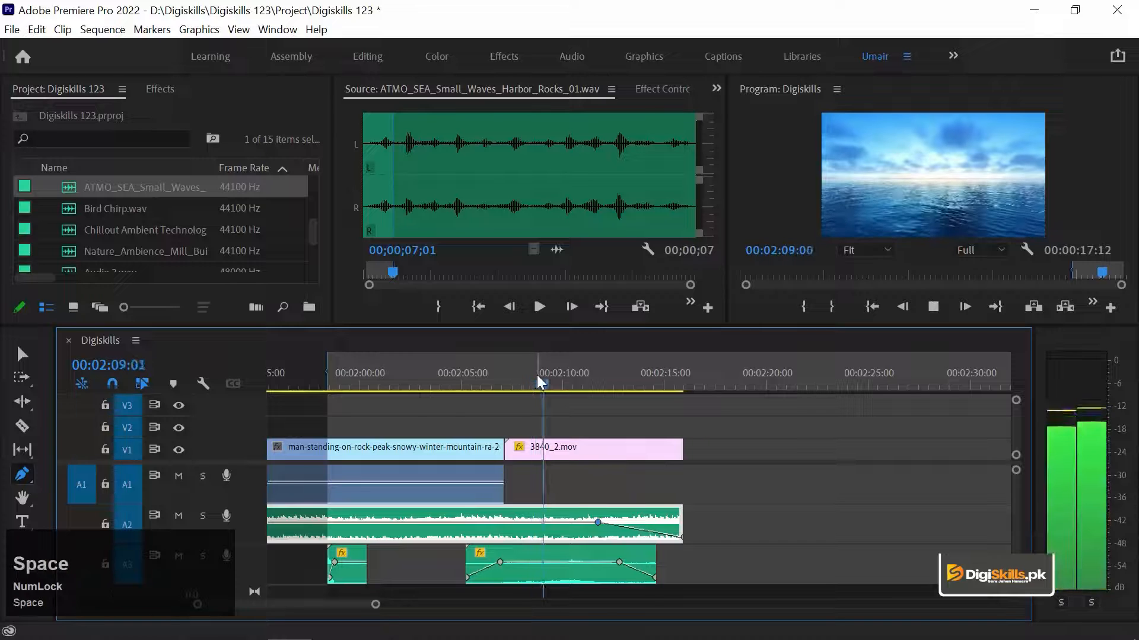